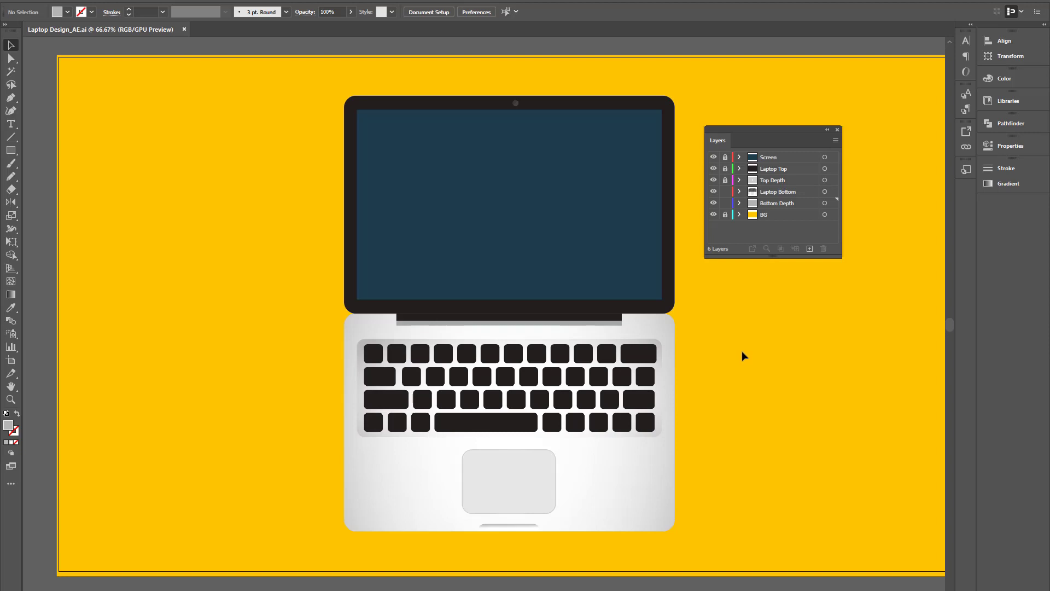
- Hide and re-show the Screen, Laptop Top, depth and base artwork layers to inspect the laptop
{"action": "left_click", "coordinate": [713, 157]}
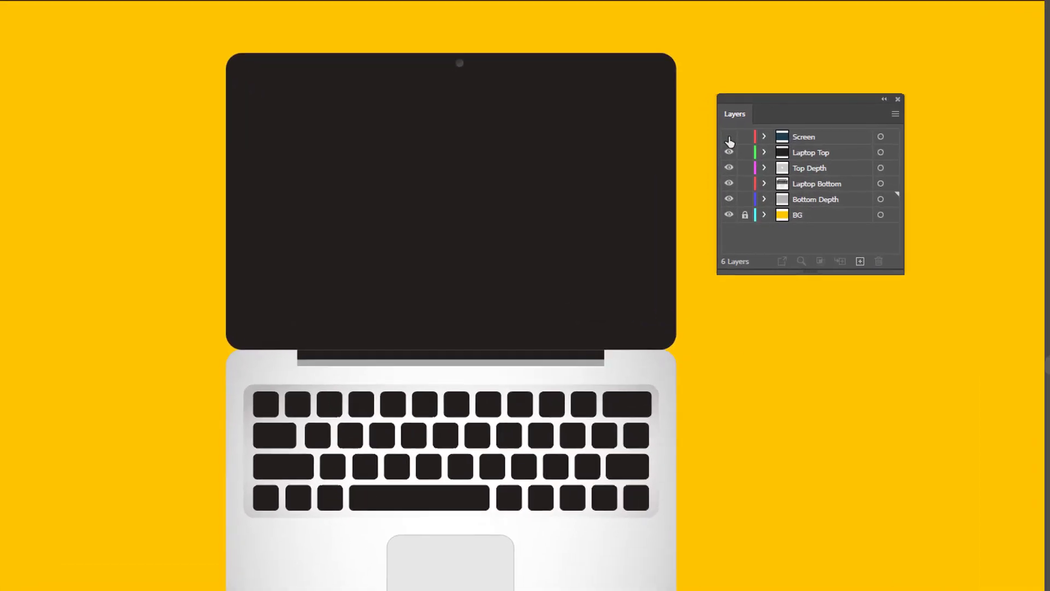
{"action": "left_click", "coordinate": [713, 168]}
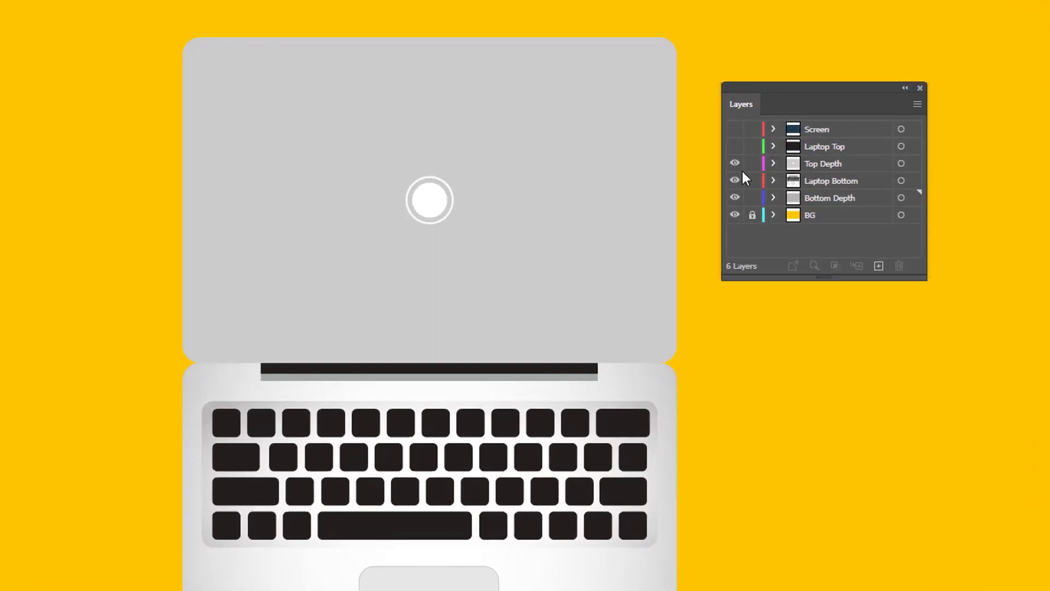
{"action": "left_click", "coordinate": [735, 163]}
{"action": "left_click", "coordinate": [735, 163]}
{"action": "left_click_drag", "start_coordinate": [735, 150], "coordinate": [734, 129]}
{"action": "left_click", "coordinate": [735, 182]}
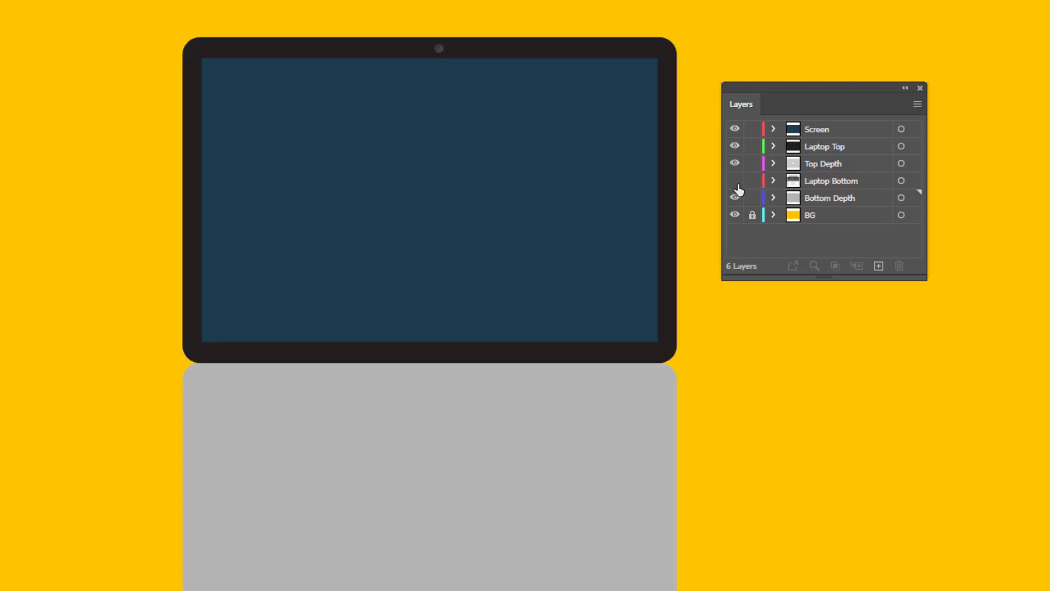
{"action": "left_click", "coordinate": [735, 198]}
{"action": "left_click", "coordinate": [735, 198]}
{"action": "left_click", "coordinate": [736, 182]}
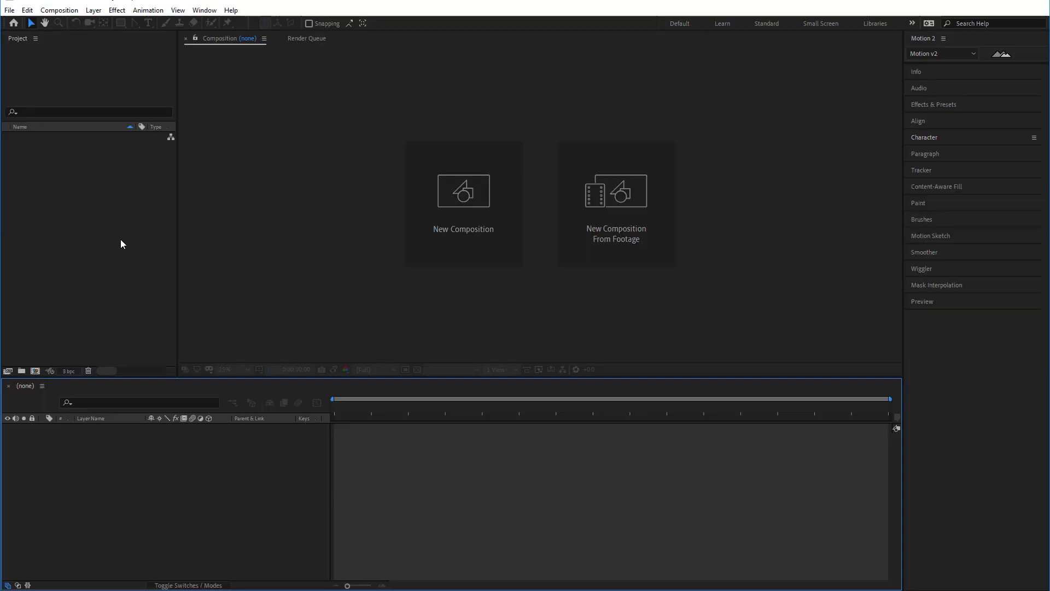
- Import Laptop Design_AE.ai as Composition - Retain Layer Sizes and open that comp
{"action": "double_click", "coordinate": [139, 235]}
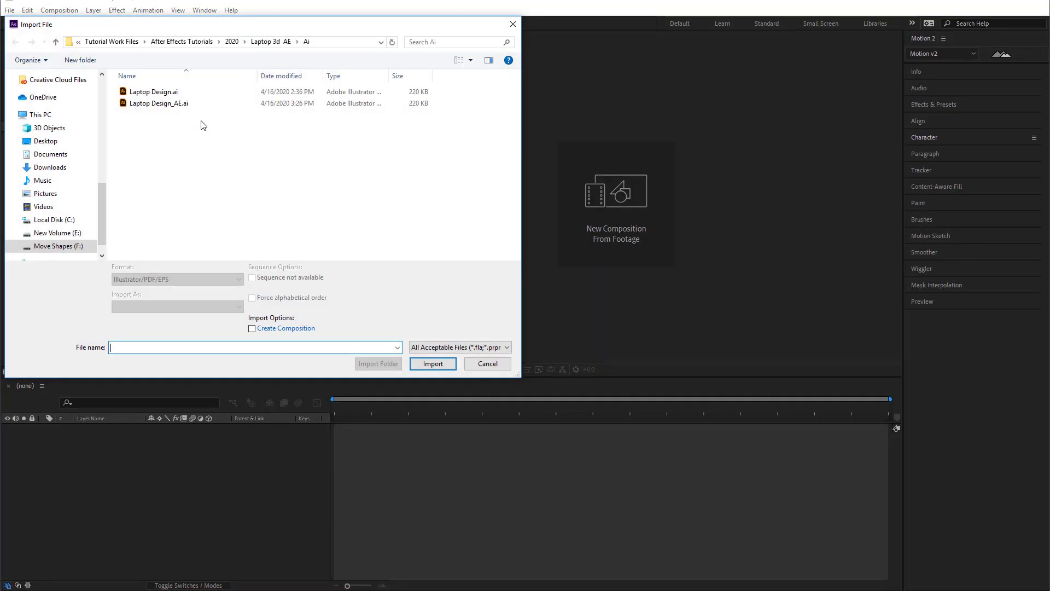
{"action": "left_click", "coordinate": [176, 103]}
{"action": "left_click", "coordinate": [200, 310]}
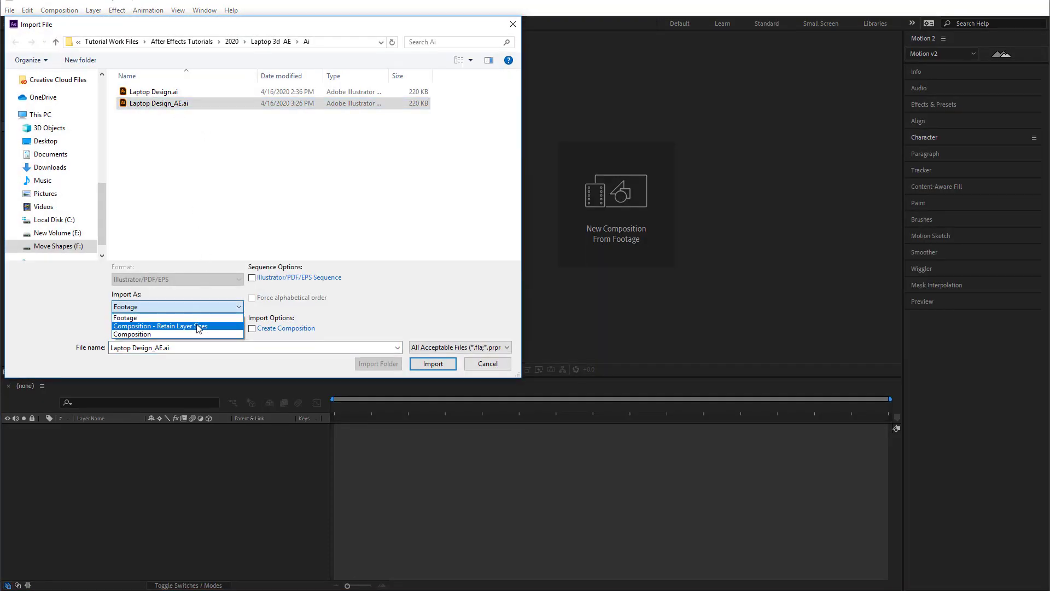
{"action": "left_click", "coordinate": [198, 326]}
{"action": "left_click", "coordinate": [432, 364]}
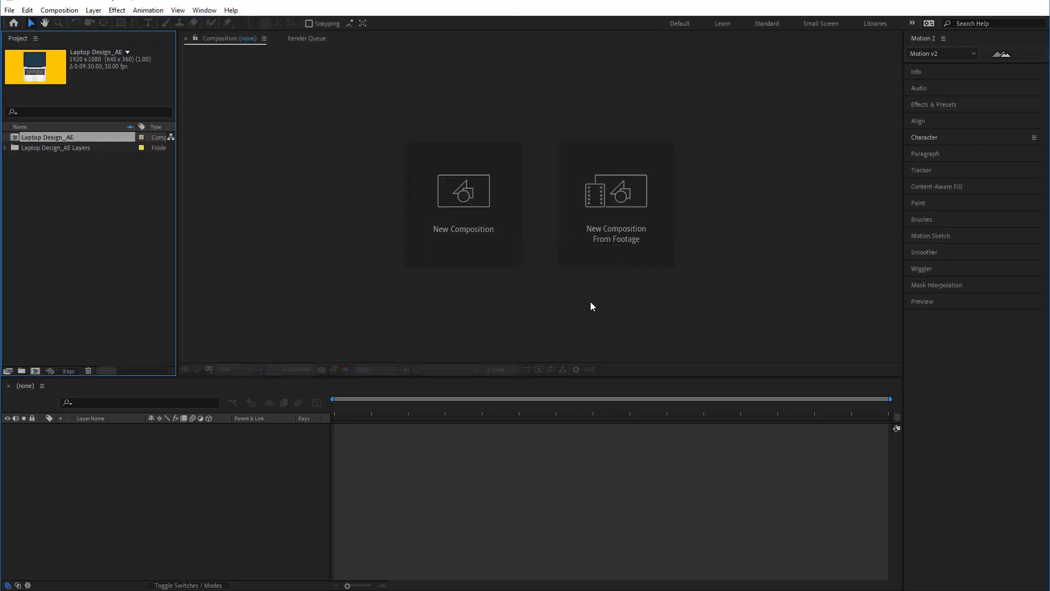
{"action": "double_click", "coordinate": [42, 136]}
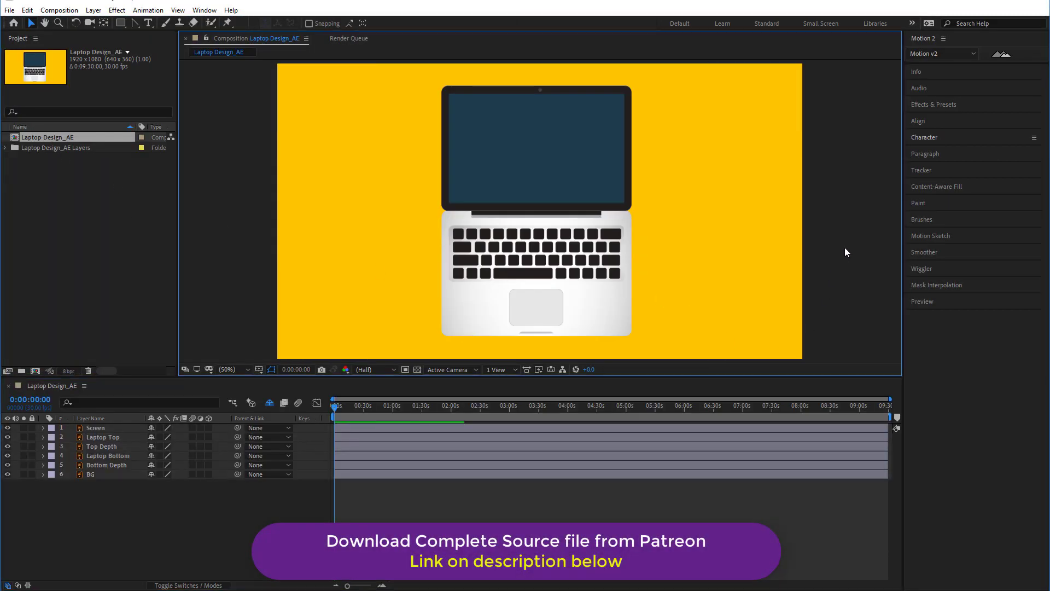
- Lock and hide the yellow BG layer, then select the Screen layer
{"action": "left_click", "coordinate": [32, 474]}
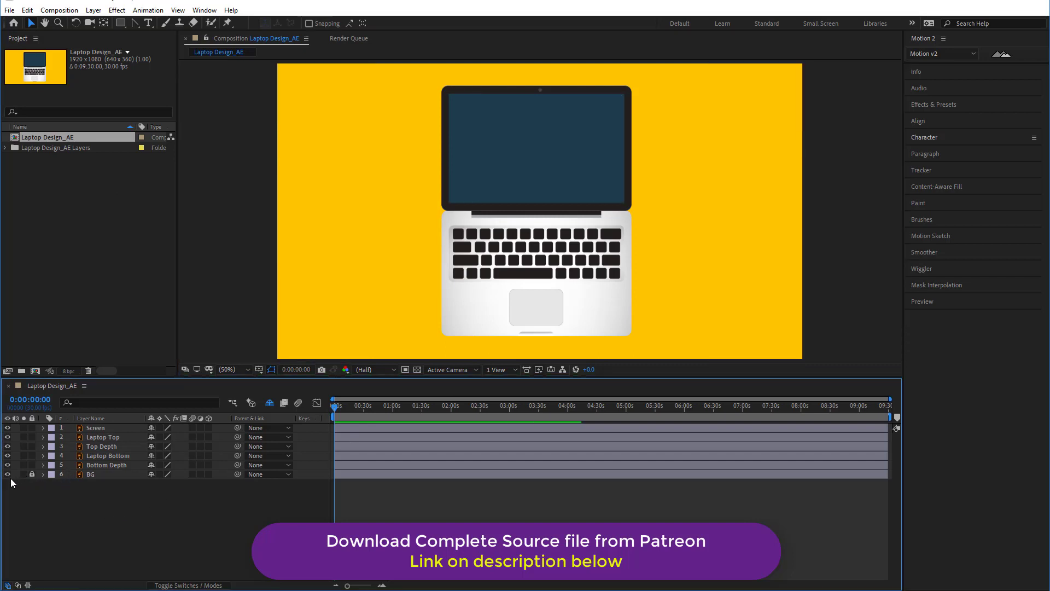
{"action": "left_click", "coordinate": [8, 473]}
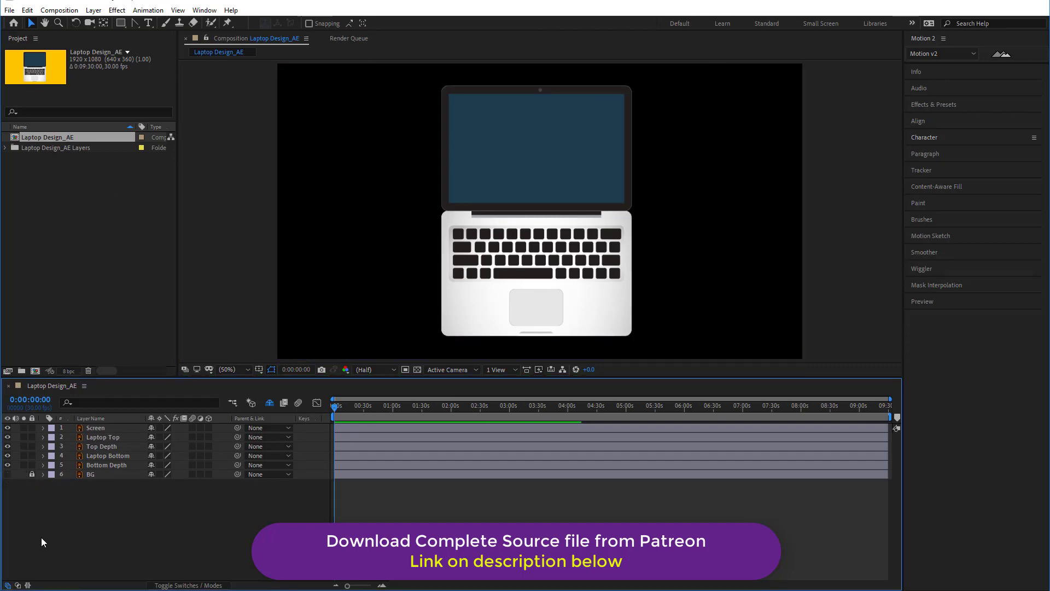
{"action": "left_click", "coordinate": [91, 429]}
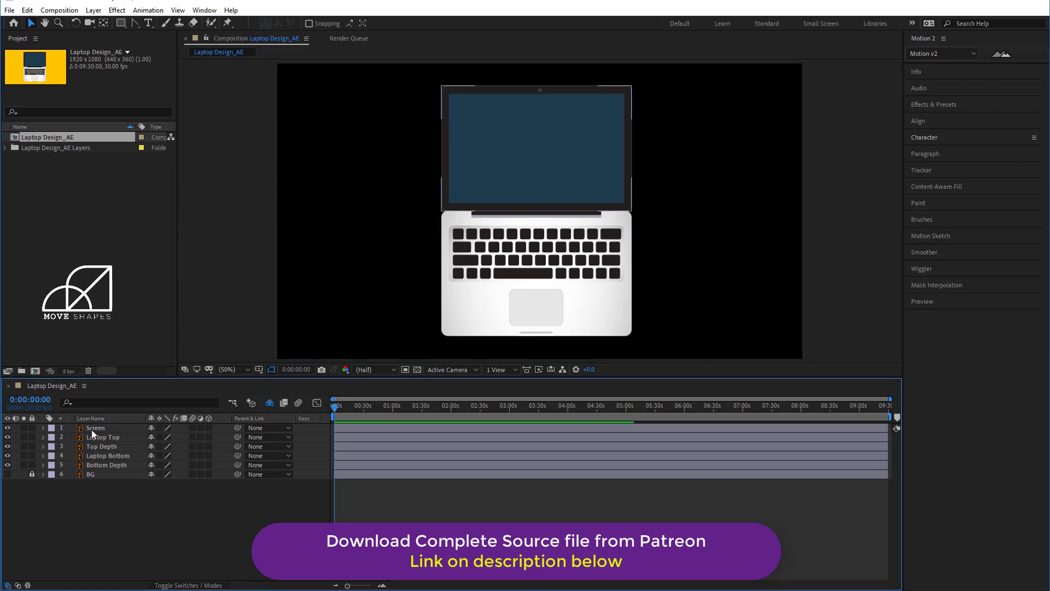
{"action": "left_click", "coordinate": [93, 427]}
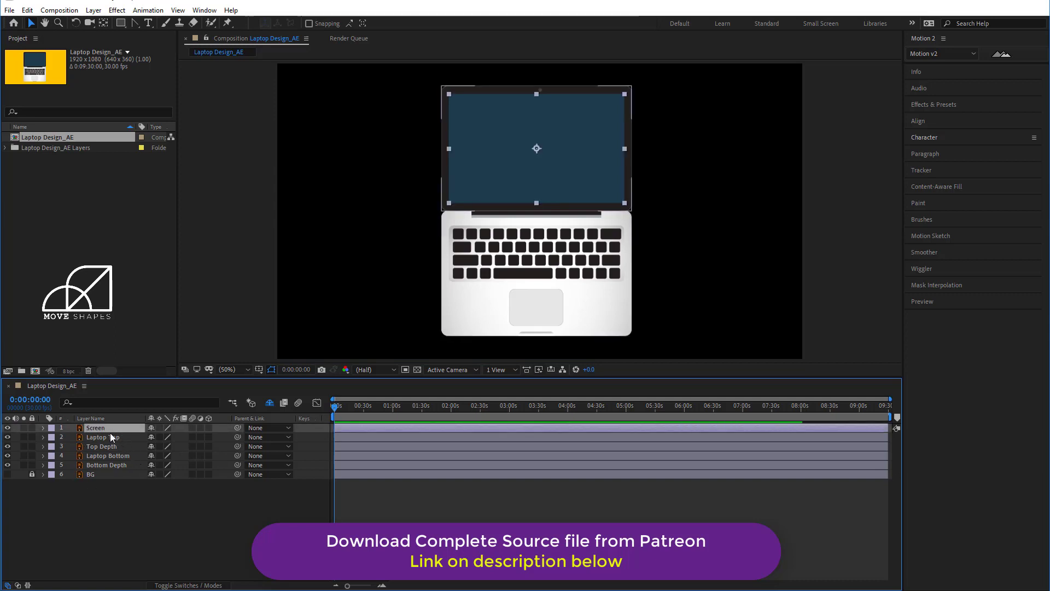
- Pre-compose the Screen layer into a new comp named 'Screen for Footages'
{"action": "right_click", "coordinate": [100, 429]}
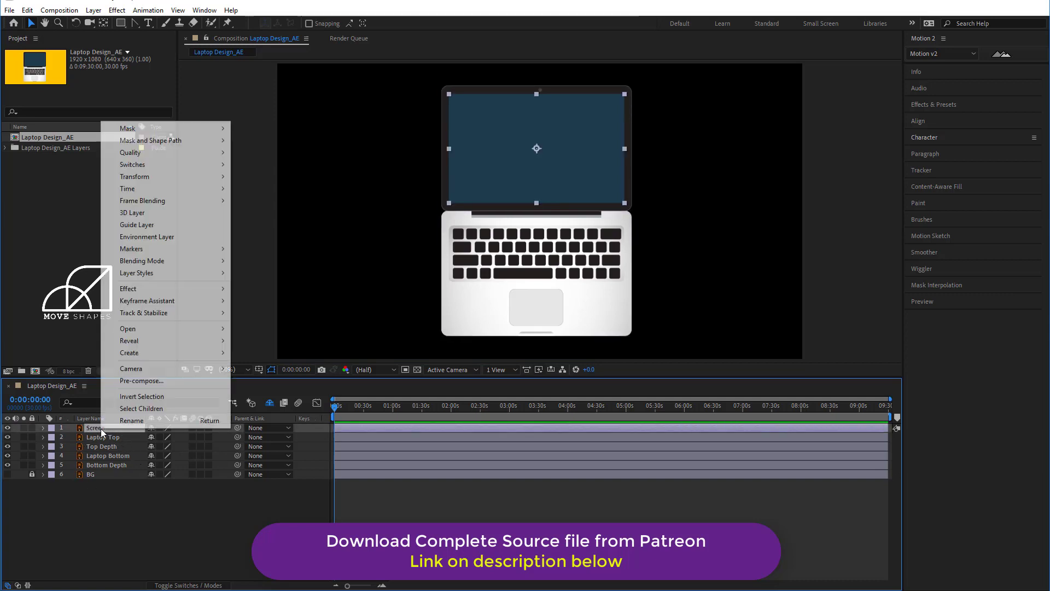
{"action": "left_click", "coordinate": [154, 381]}
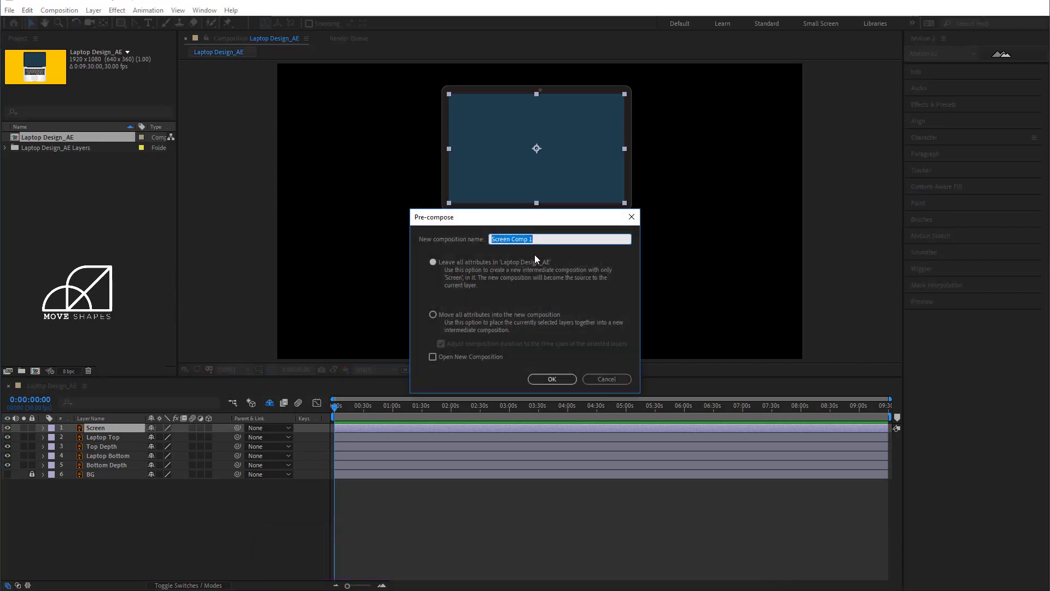
{"action": "left_click", "coordinate": [514, 239]}
{"action": "left_click_drag", "start_coordinate": [512, 239], "coordinate": [577, 249]}
{"action": "key", "text": "BackSpace"}
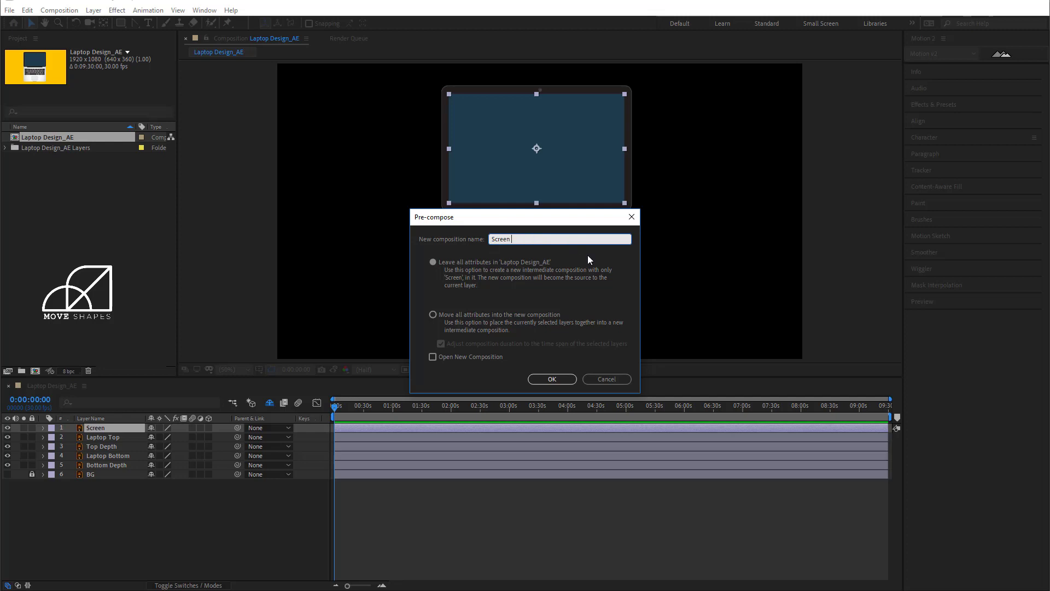
{"action": "type", "text": "for Footages"}
{"action": "key", "text": "Return"}
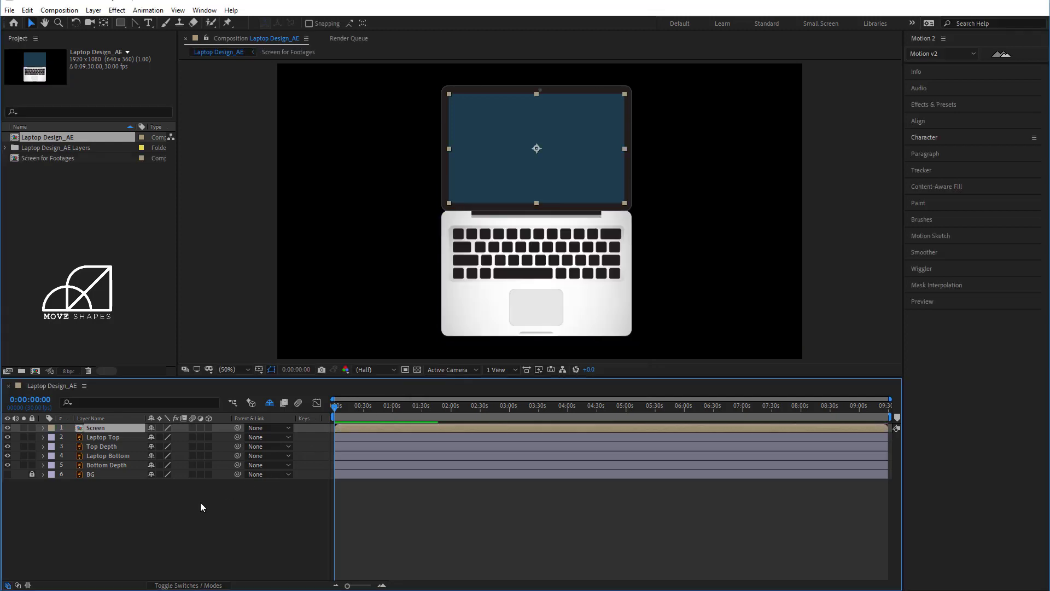
{"action": "left_click", "coordinate": [7, 427]}
- Show Screen again and hide the Laptop Top and Laptop Bottom artwork layers
{"action": "left_click", "coordinate": [8, 427]}
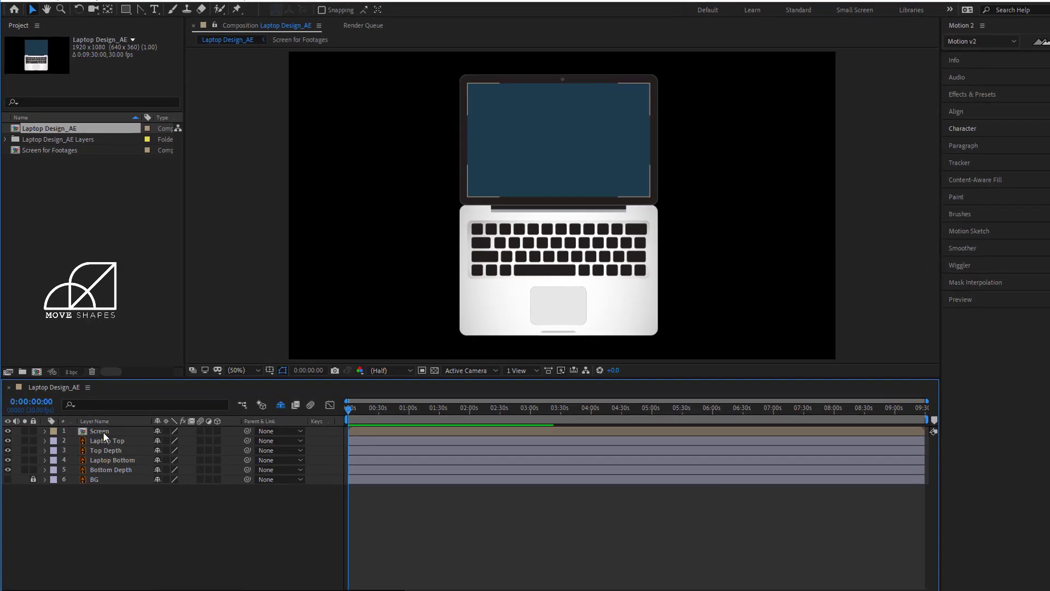
{"action": "left_click", "coordinate": [105, 440]}
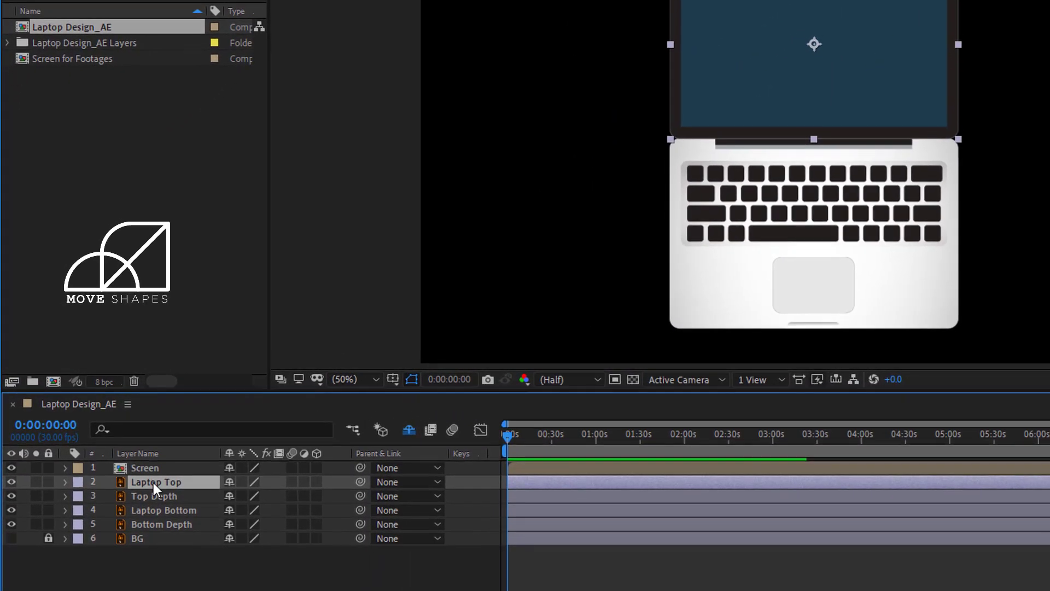
{"action": "left_click", "coordinate": [11, 481]}
{"action": "left_click", "coordinate": [11, 481]}
{"action": "left_click", "coordinate": [161, 495]}
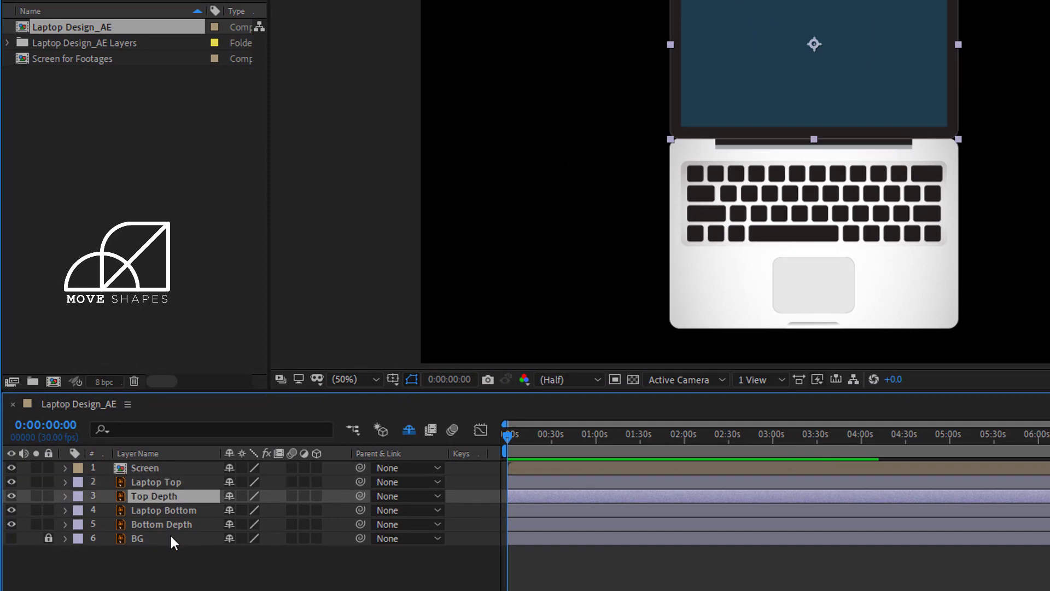
{"action": "left_click", "coordinate": [11, 481]}
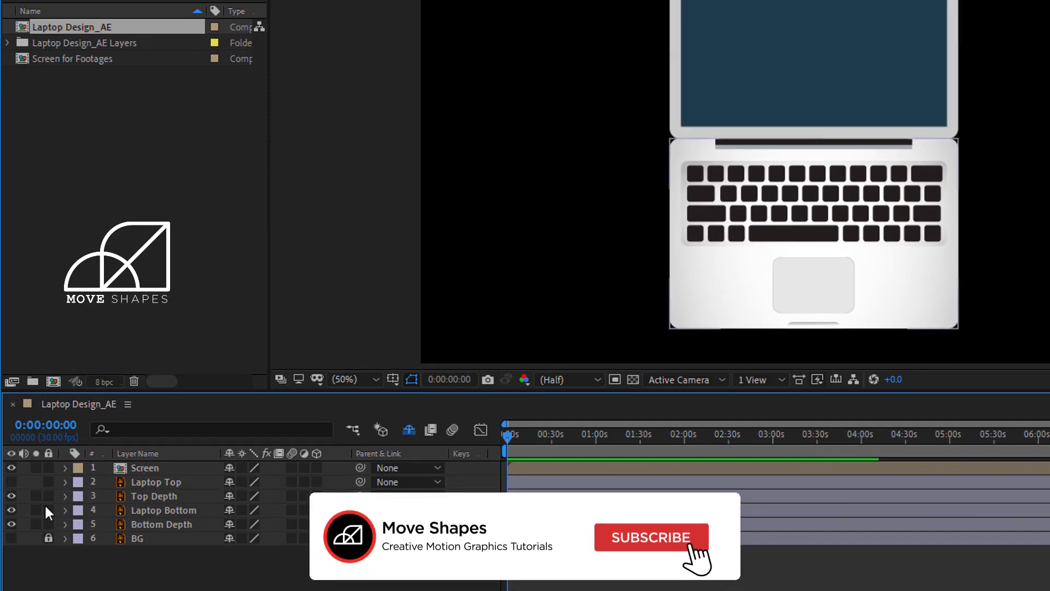
{"action": "left_click", "coordinate": [11, 508]}
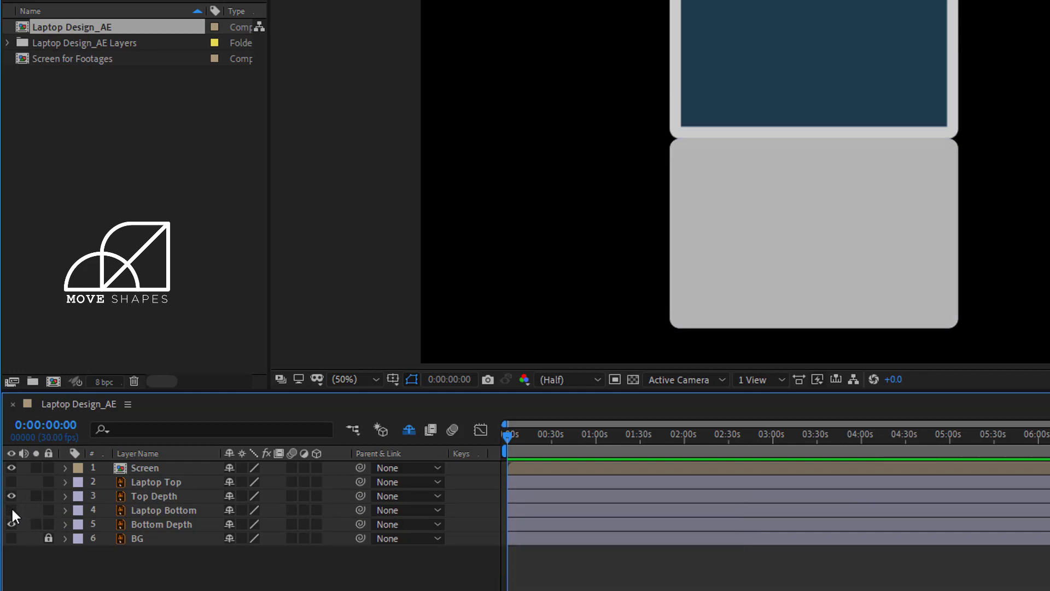
- Convert Top Depth and Bottom Depth via Create Shapes from Vector Layer
{"action": "left_click", "coordinate": [145, 524]}
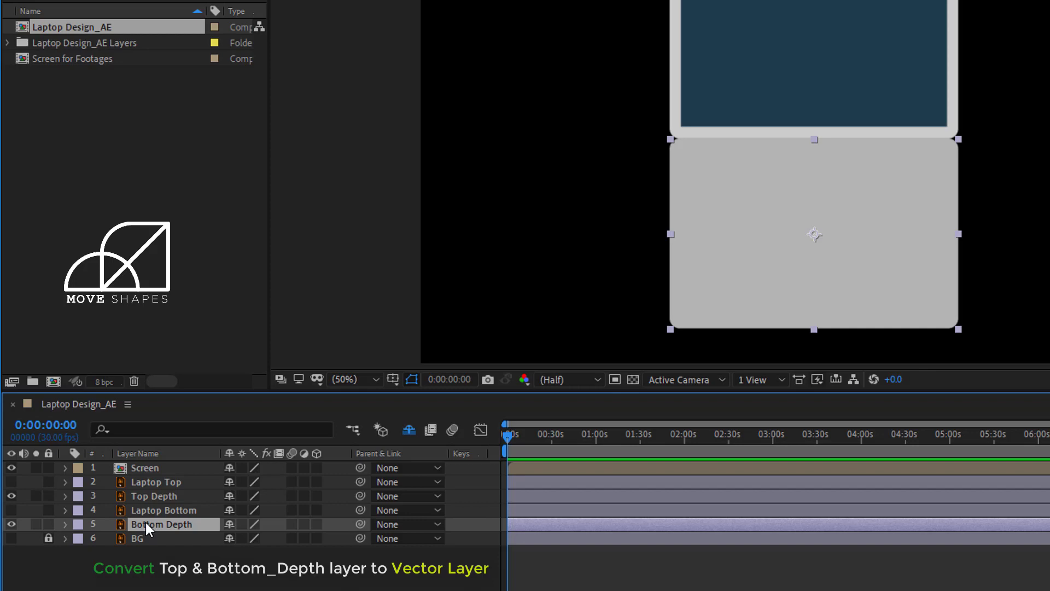
{"action": "left_click", "coordinate": [164, 497], "text": "ctrl"}
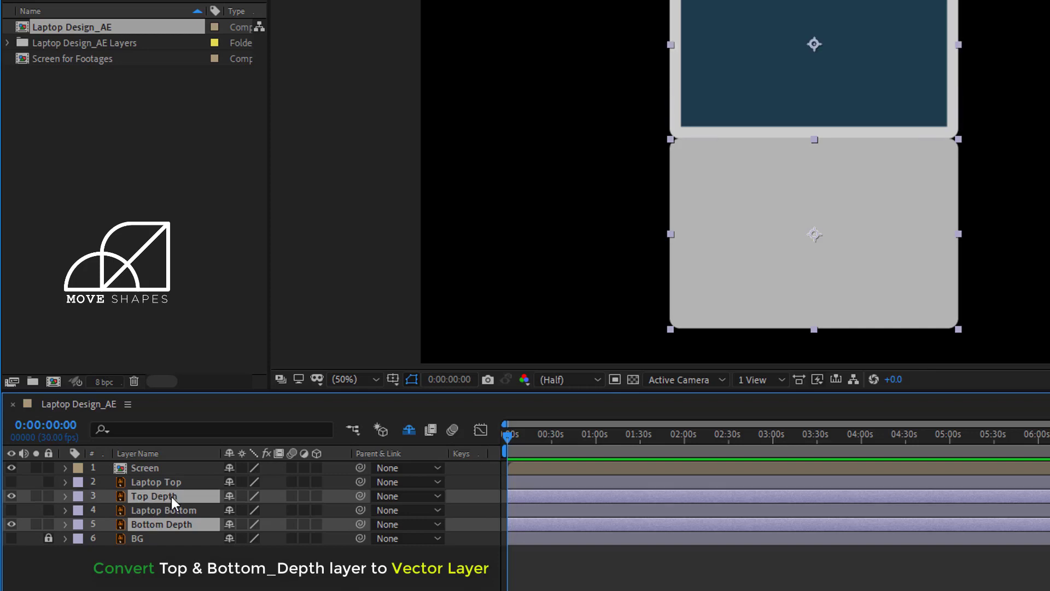
{"action": "right_click", "coordinate": [172, 496]}
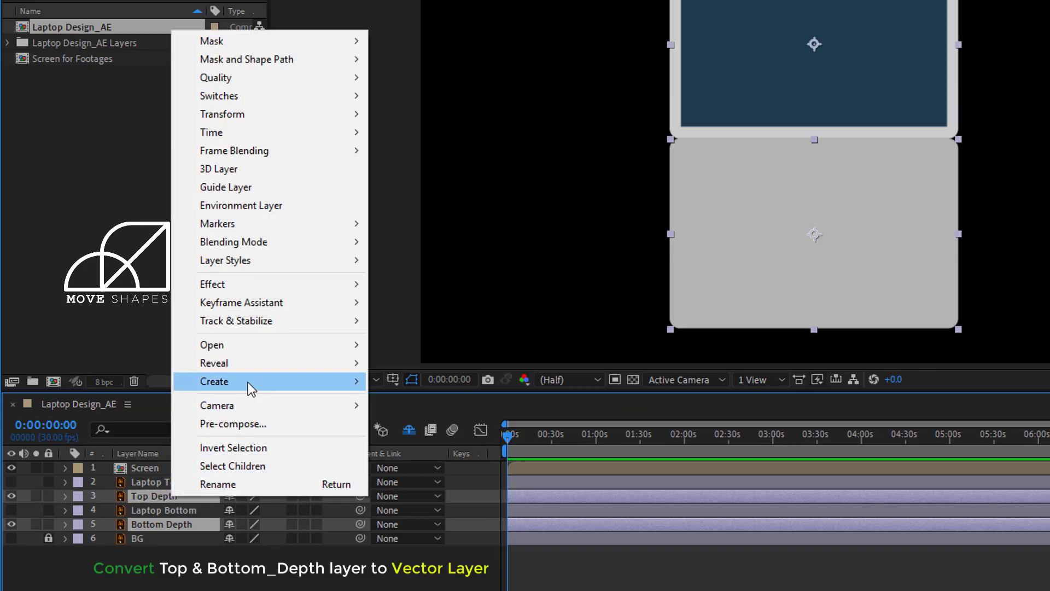
{"action": "mouse_move", "coordinate": [247, 382]}
{"action": "left_click", "coordinate": [510, 435]}
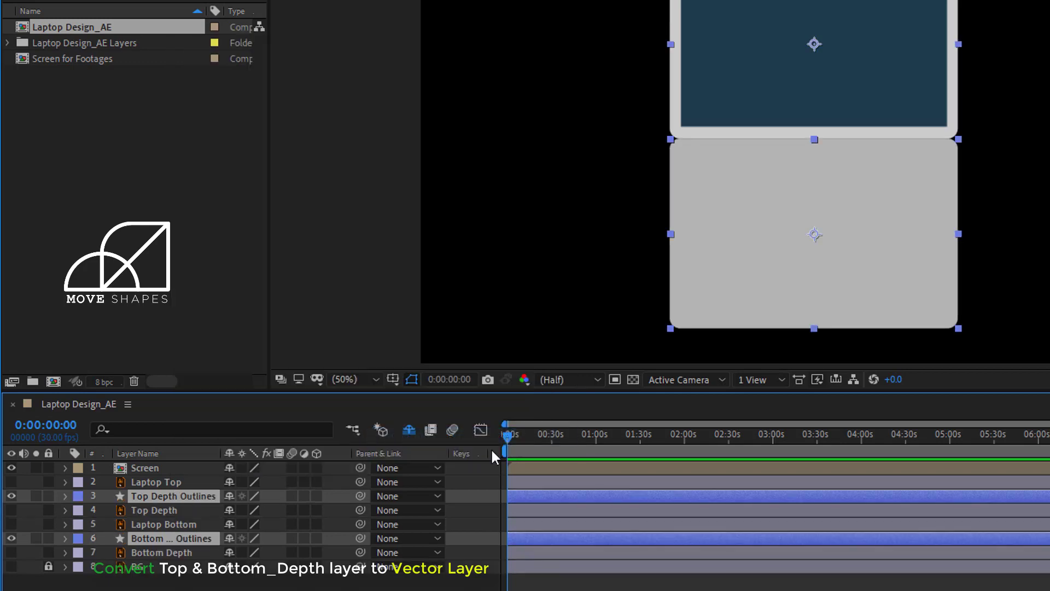
- Mark the original Top Depth and Bottom Depth layers shy so they're hidden
{"action": "key", "text": "F2"}
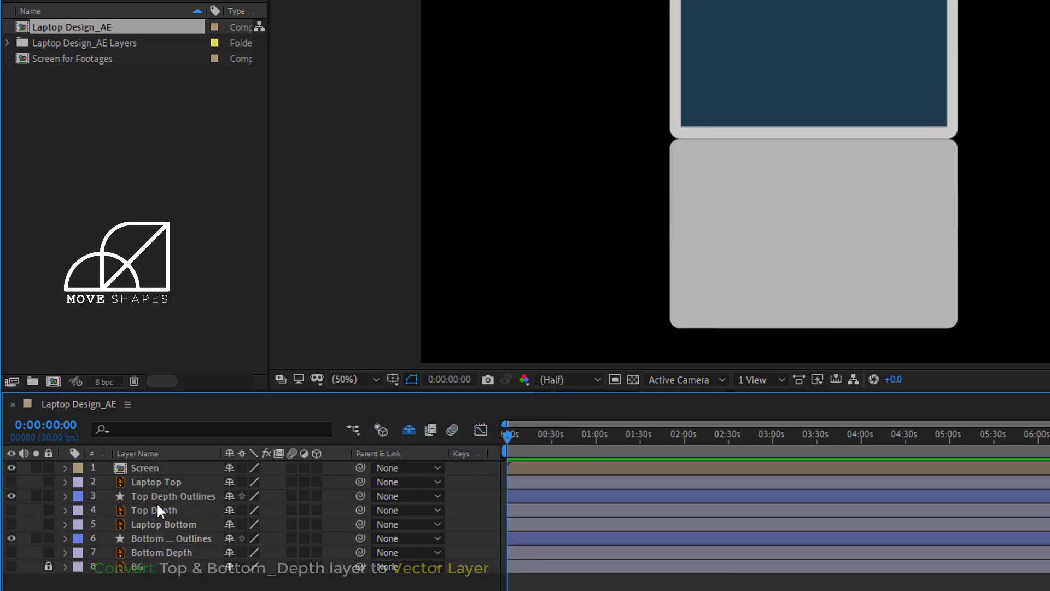
{"action": "left_click", "coordinate": [162, 496]}
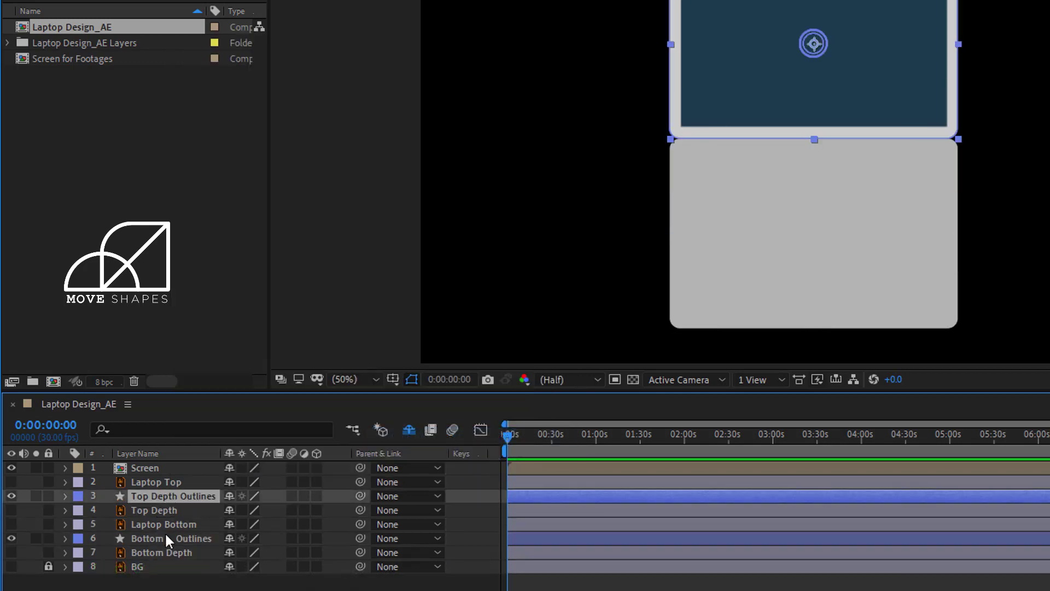
{"action": "key", "text": "F2"}
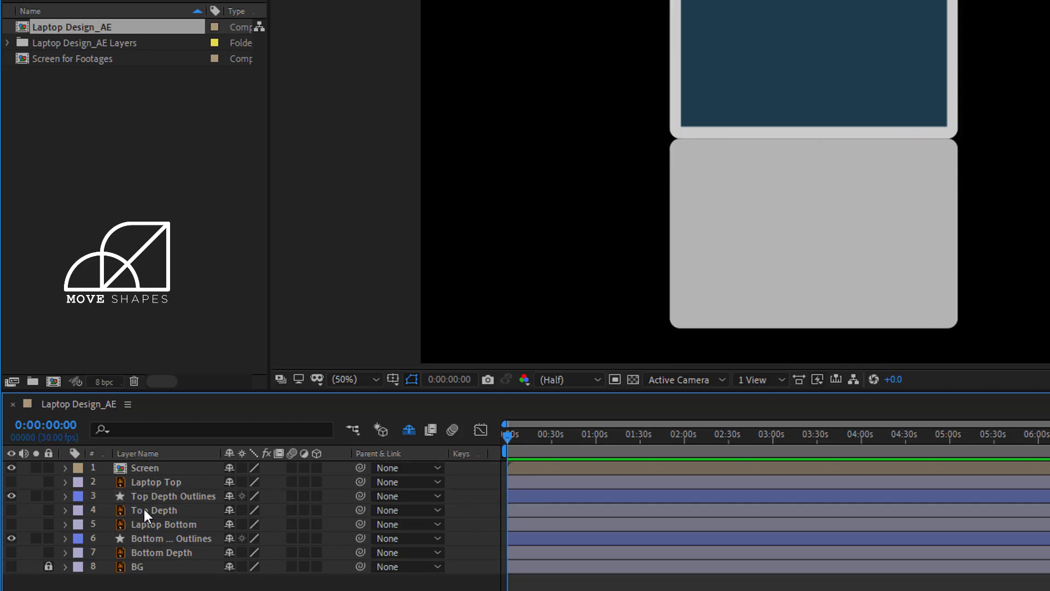
{"action": "left_click", "coordinate": [143, 507]}
{"action": "left_click", "coordinate": [157, 551], "text": "ctrl"}
{"action": "key", "text": "Delete"}
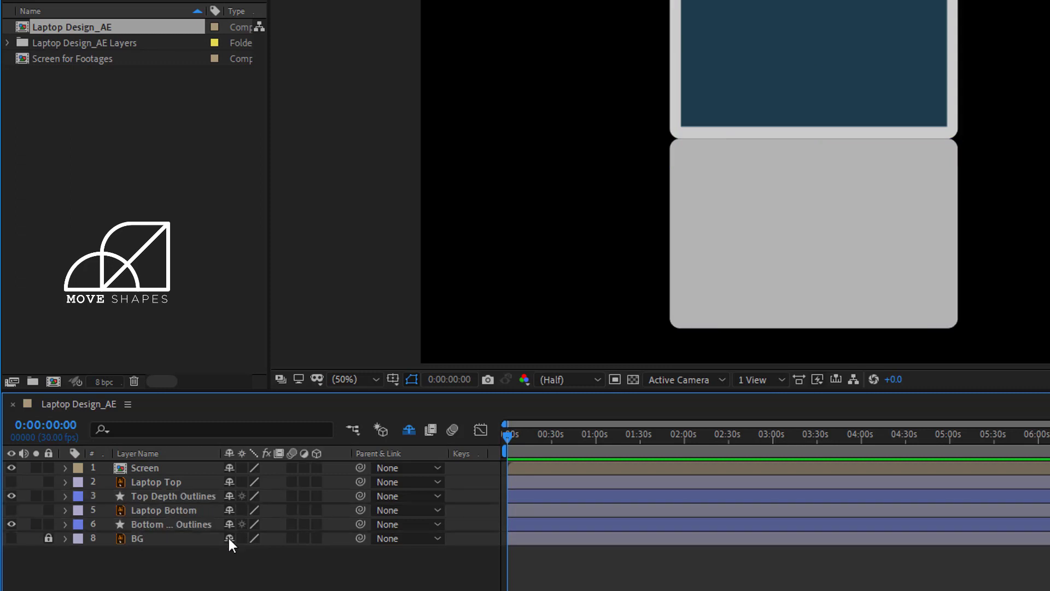
{"action": "left_click", "coordinate": [408, 429]}
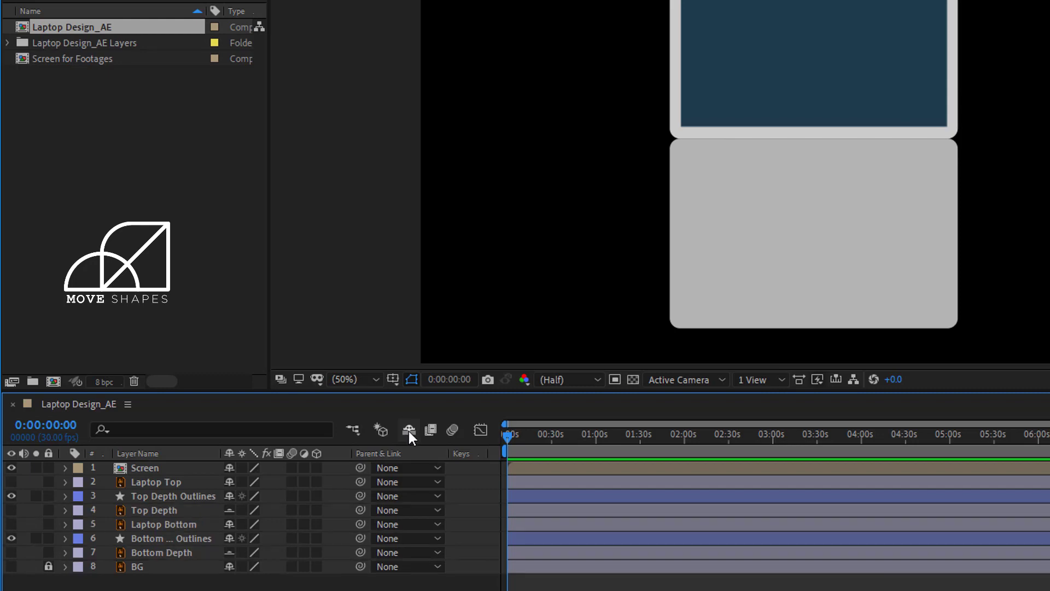
{"action": "left_click", "coordinate": [408, 431]}
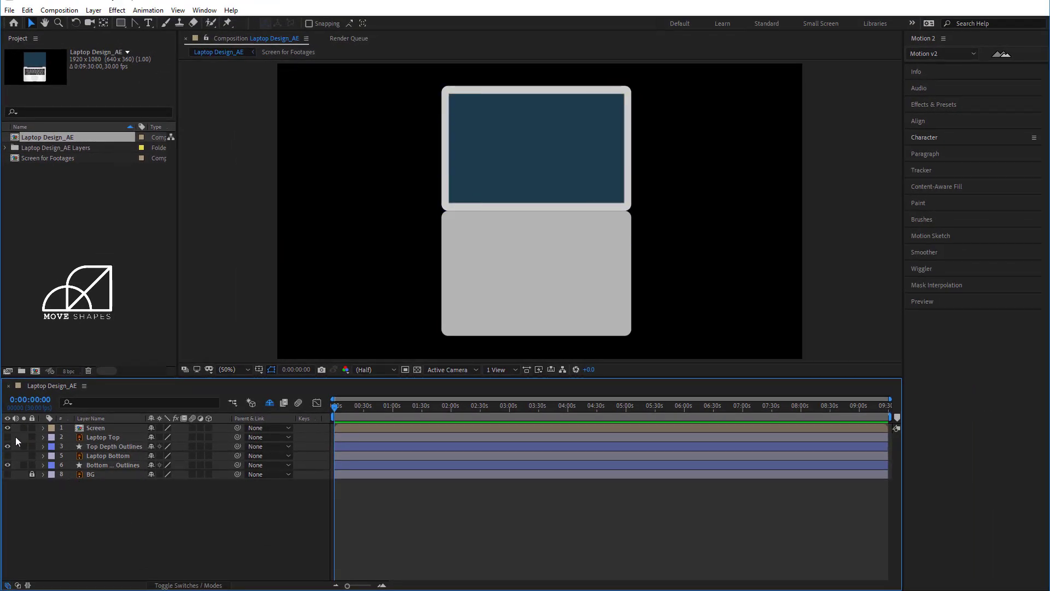
- Hide the yellow background and enable the 3D switch on the six laptop layers
{"action": "left_click", "coordinate": [8, 474]}
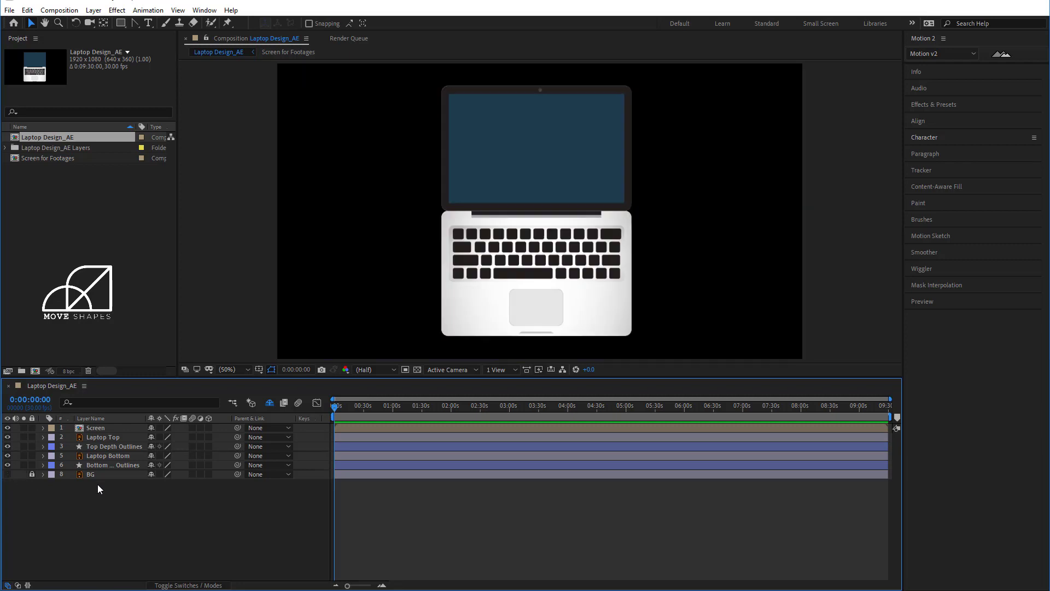
{"action": "left_click", "coordinate": [99, 466]}
{"action": "left_click", "coordinate": [99, 429], "text": "shift"}
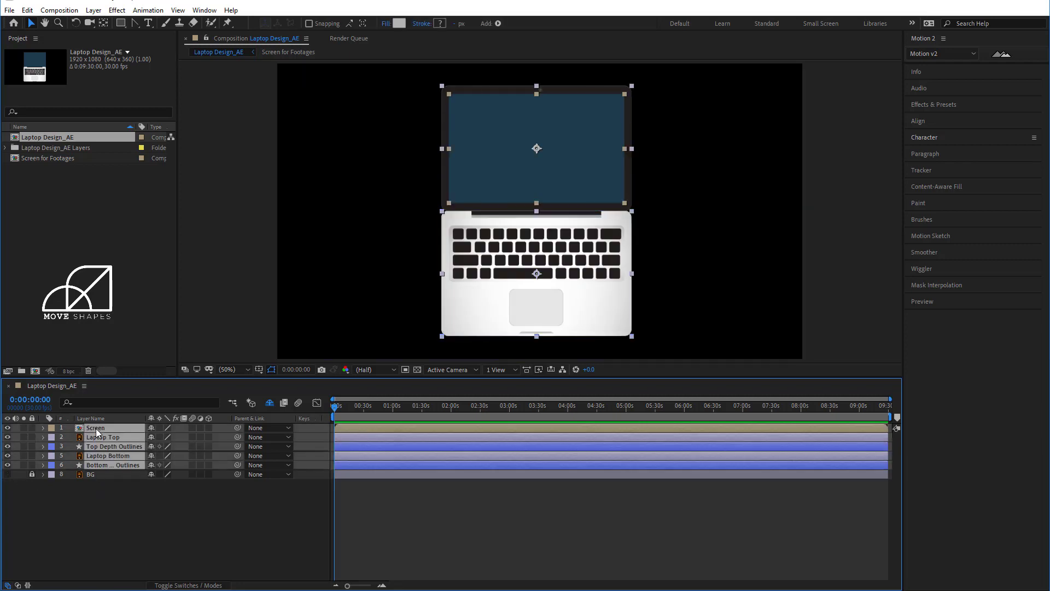
{"action": "left_click", "coordinate": [210, 428]}
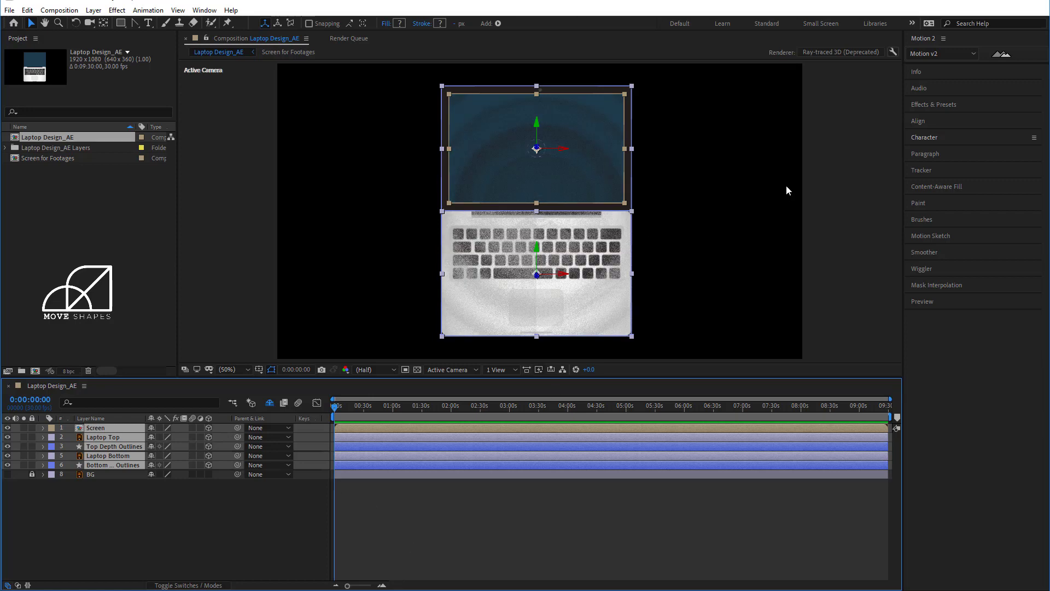
- Set the composition's 3D renderer to Ray-traced 3D in Composition Settings
{"action": "left_click", "coordinate": [844, 172]}
{"action": "right_click", "coordinate": [842, 173]}
{"action": "left_click", "coordinate": [875, 197]}
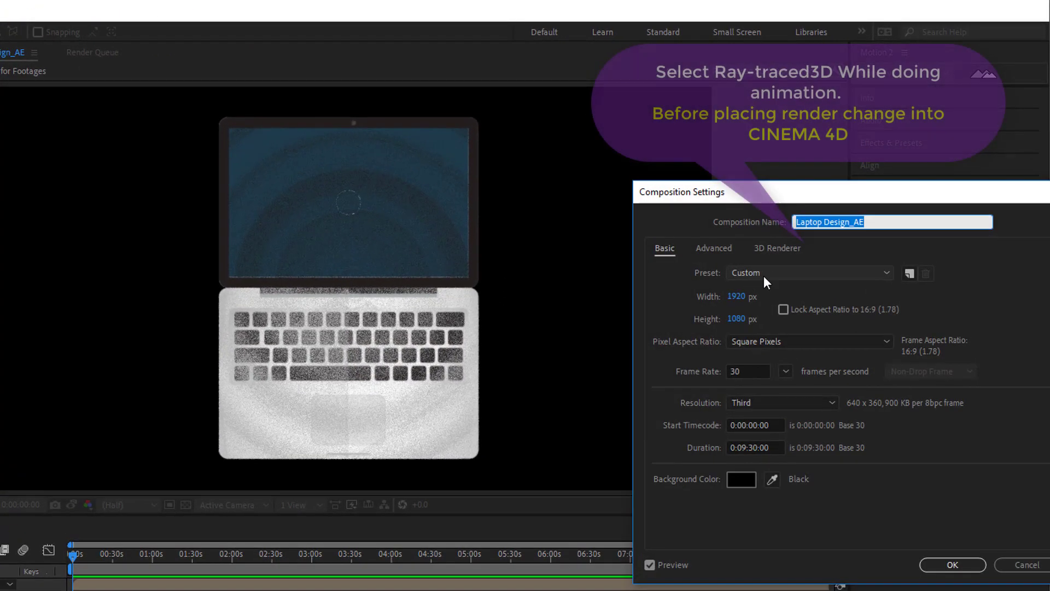
{"action": "left_click", "coordinate": [784, 248]}
{"action": "left_click", "coordinate": [766, 314]}
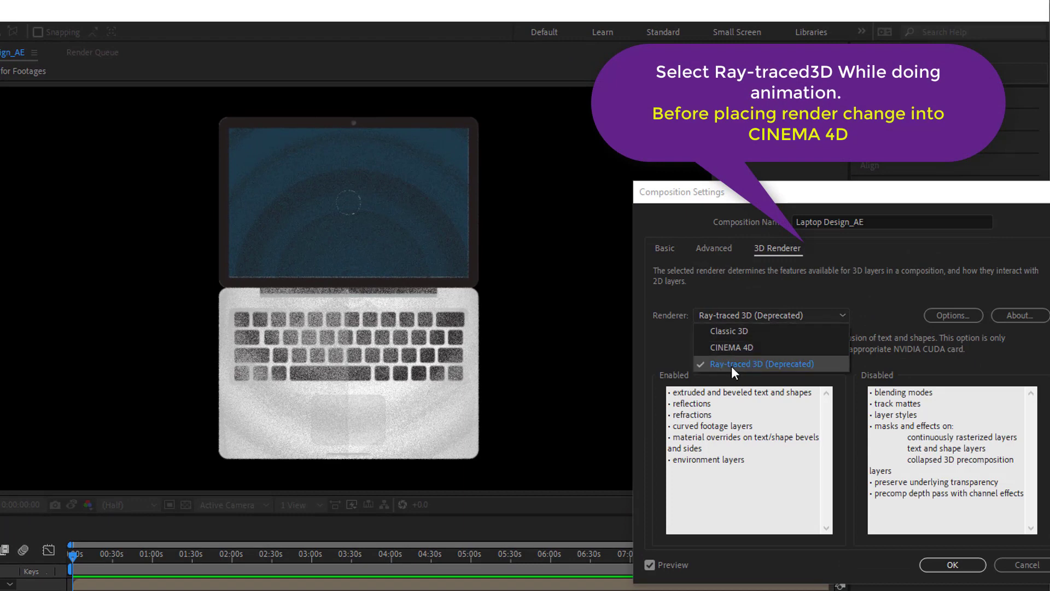
{"action": "left_click", "coordinate": [741, 333]}
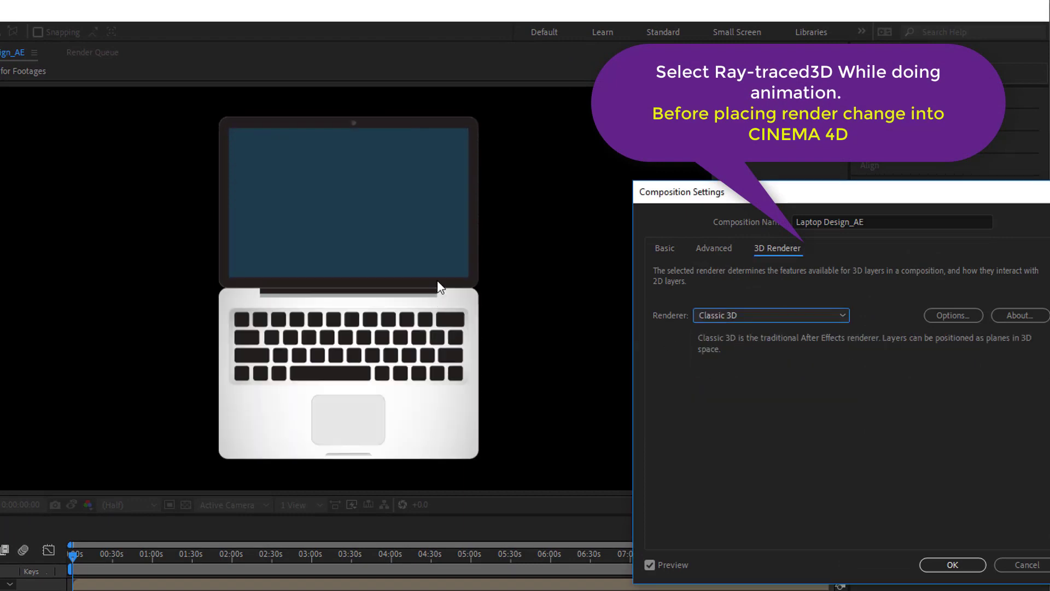
{"action": "left_click", "coordinate": [769, 316]}
{"action": "left_click", "coordinate": [753, 362]}
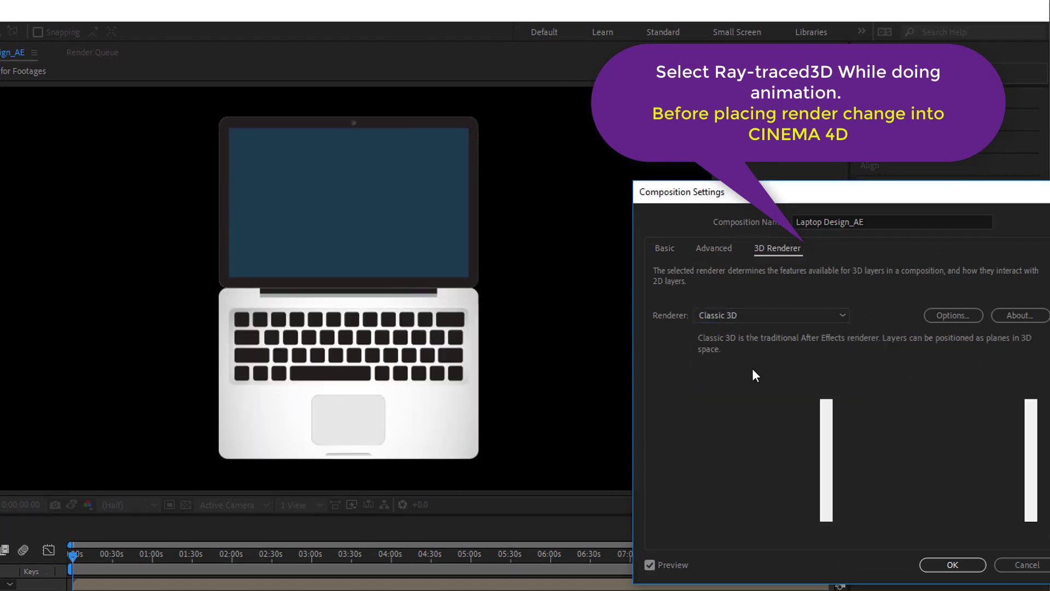
{"action": "left_click", "coordinate": [953, 565]}
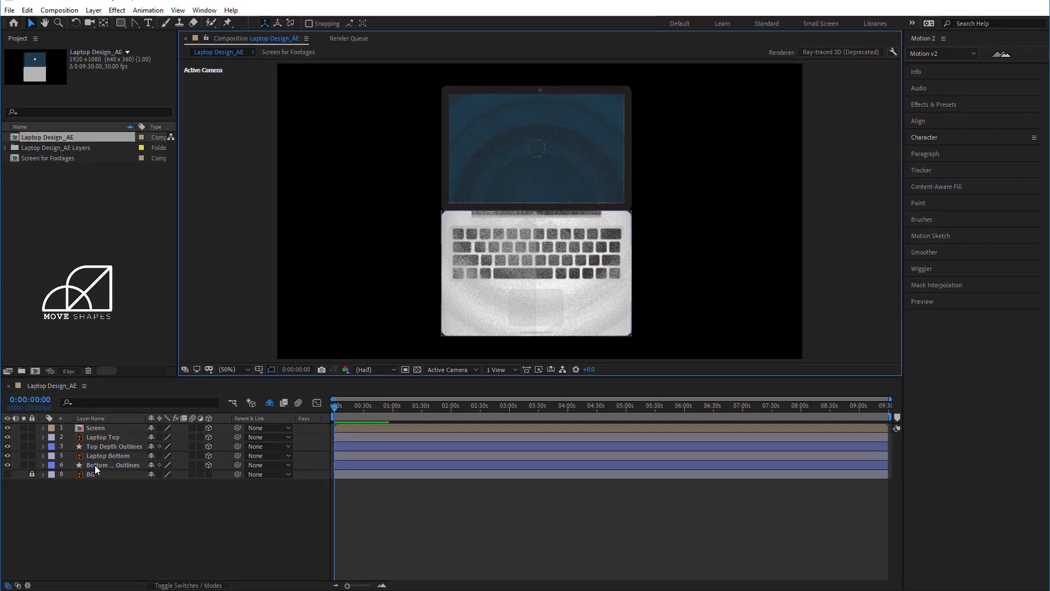
- Give all six laptop layers an Orange label
{"action": "left_click", "coordinate": [94, 465]}
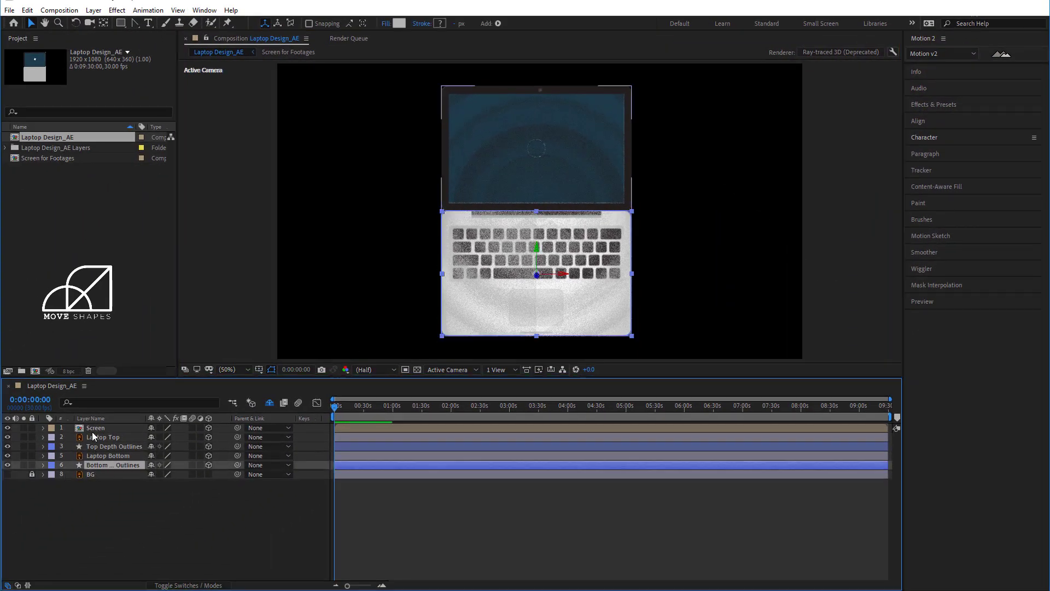
{"action": "left_click", "coordinate": [98, 429], "text": "shift"}
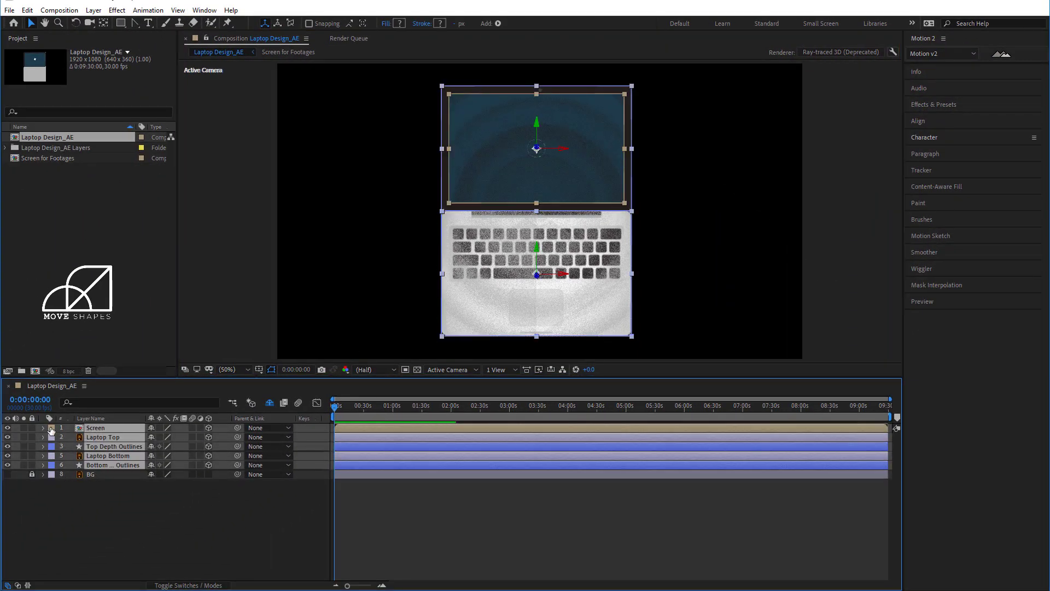
{"action": "left_click", "coordinate": [50, 429]}
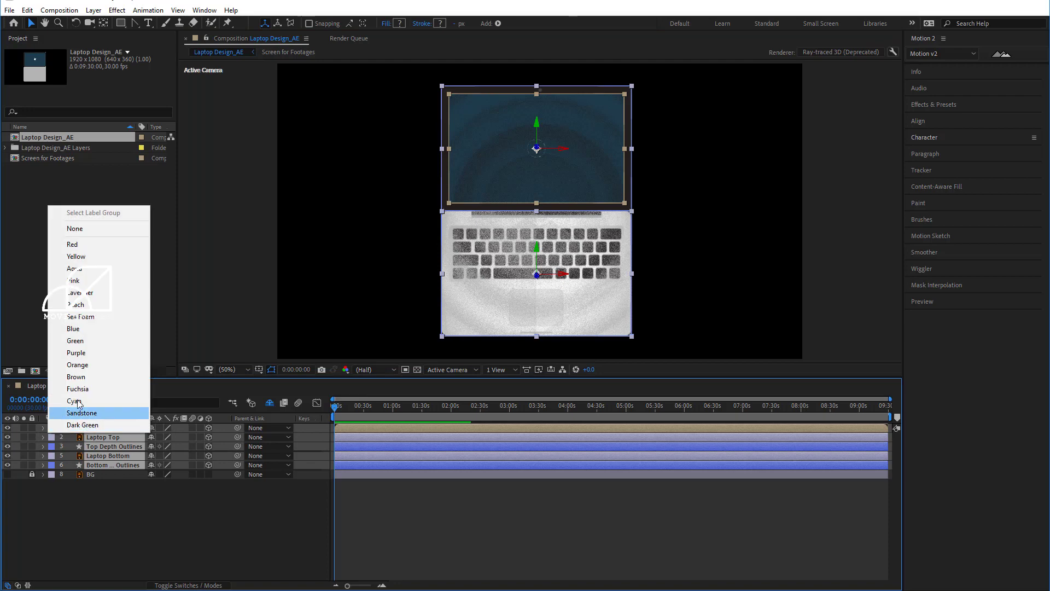
{"action": "left_click", "coordinate": [84, 364]}
- Change the Screen layer's label to Green
{"action": "left_click", "coordinate": [108, 534]}
{"action": "left_click", "coordinate": [90, 429]}
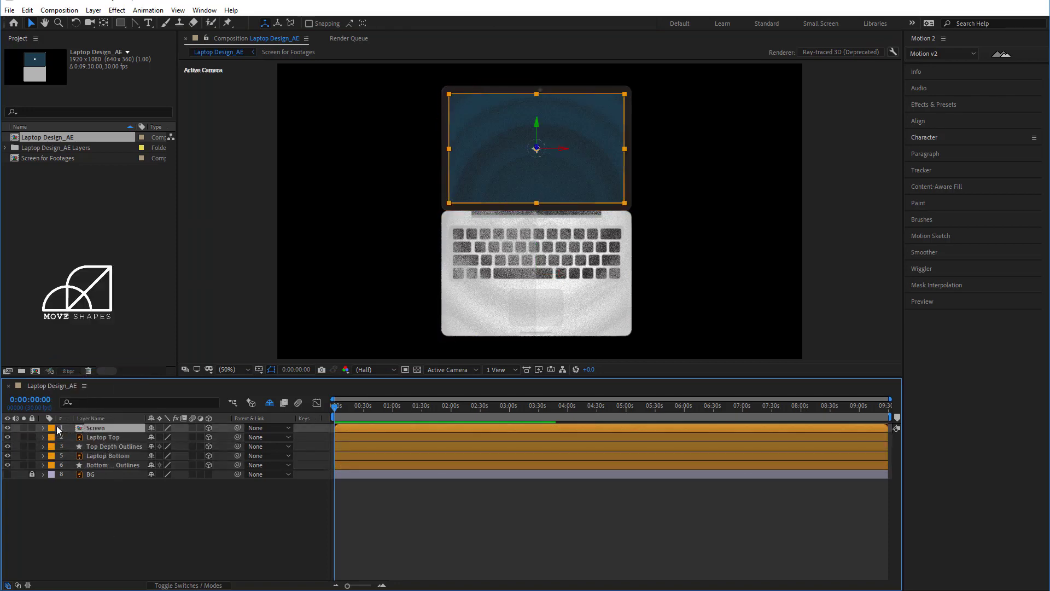
{"action": "left_click", "coordinate": [57, 428]}
{"action": "left_click", "coordinate": [96, 340]}
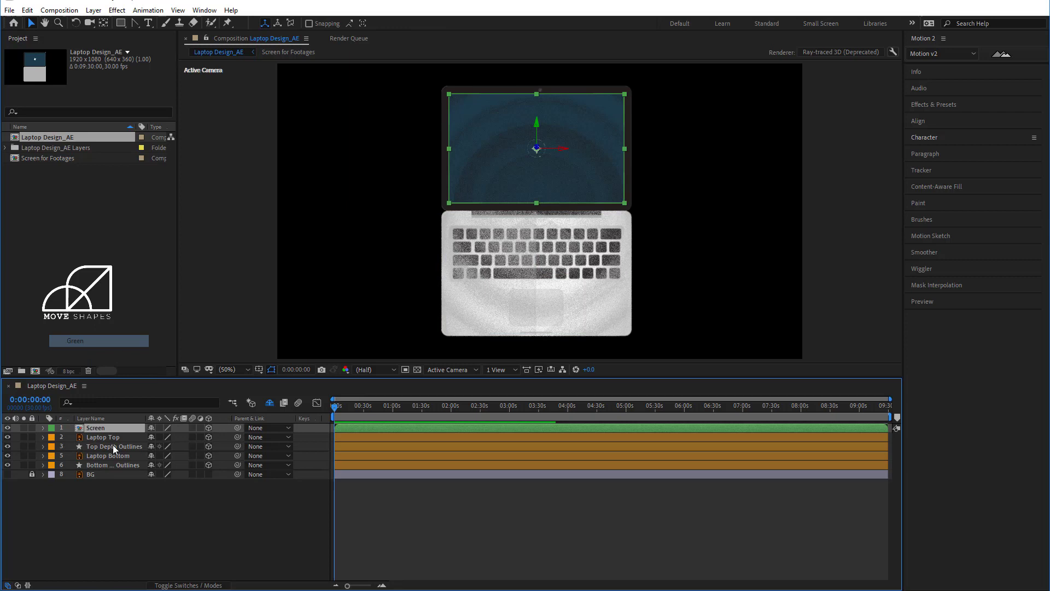
{"action": "left_click", "coordinate": [117, 508]}
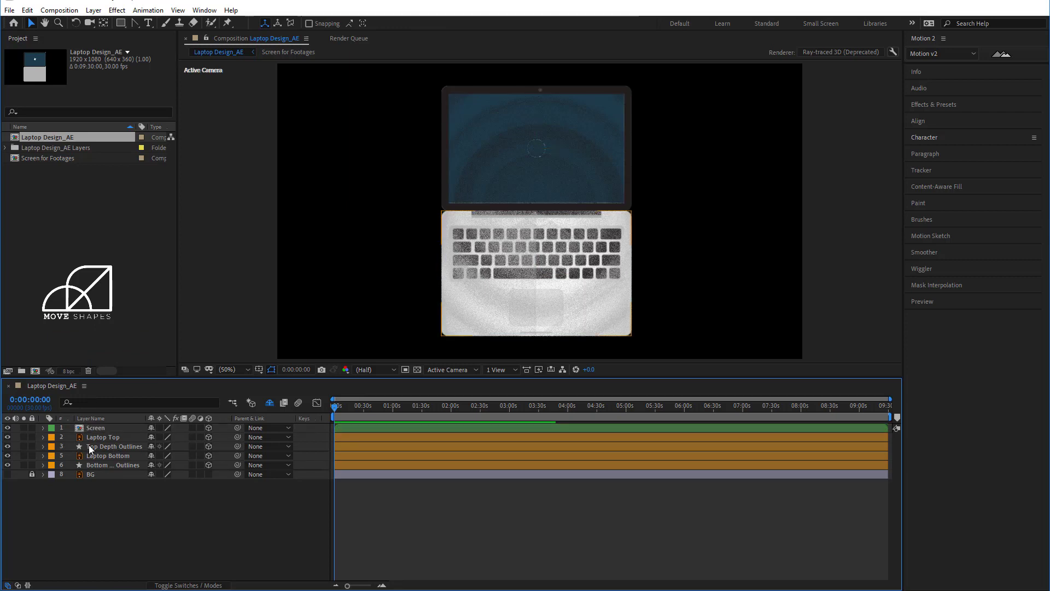
{"action": "left_click", "coordinate": [93, 428]}
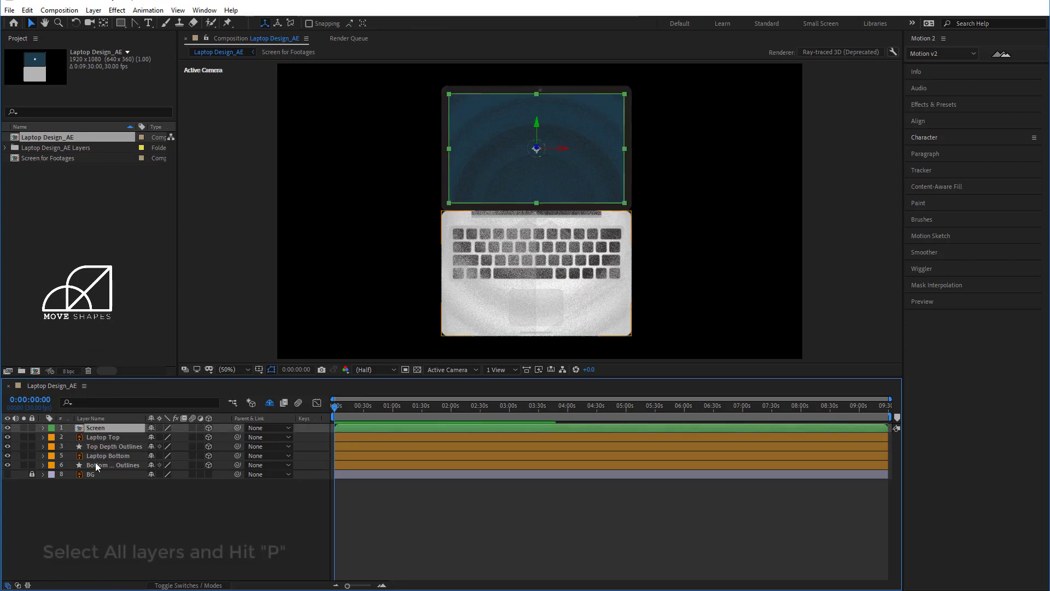
- Reveal Position on all laptop layers and set Screen's Z position to -3
{"action": "left_click", "coordinate": [95, 465], "text": "shift"}
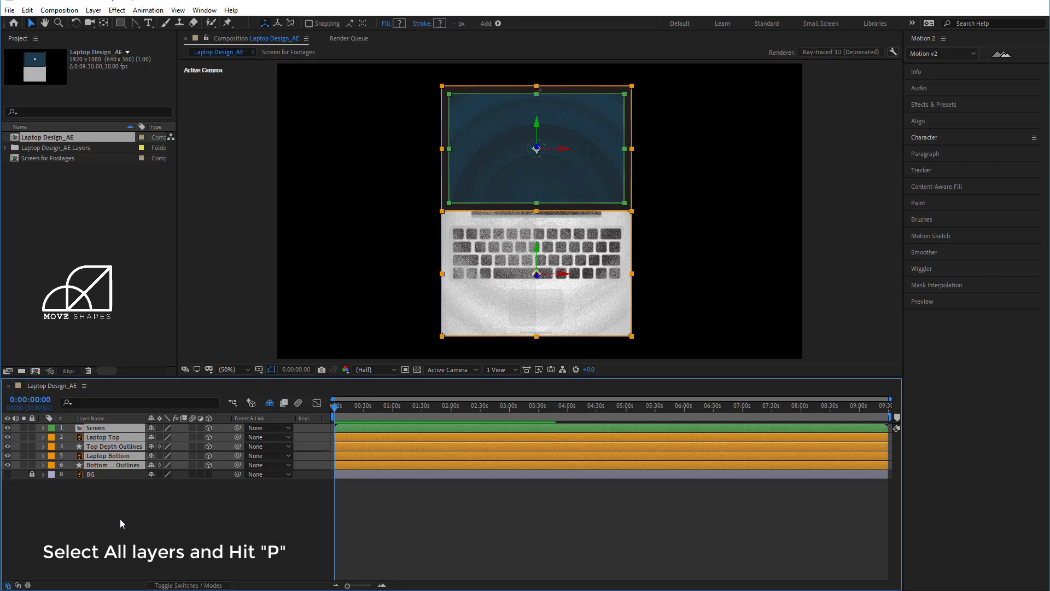
{"action": "key", "text": "p"}
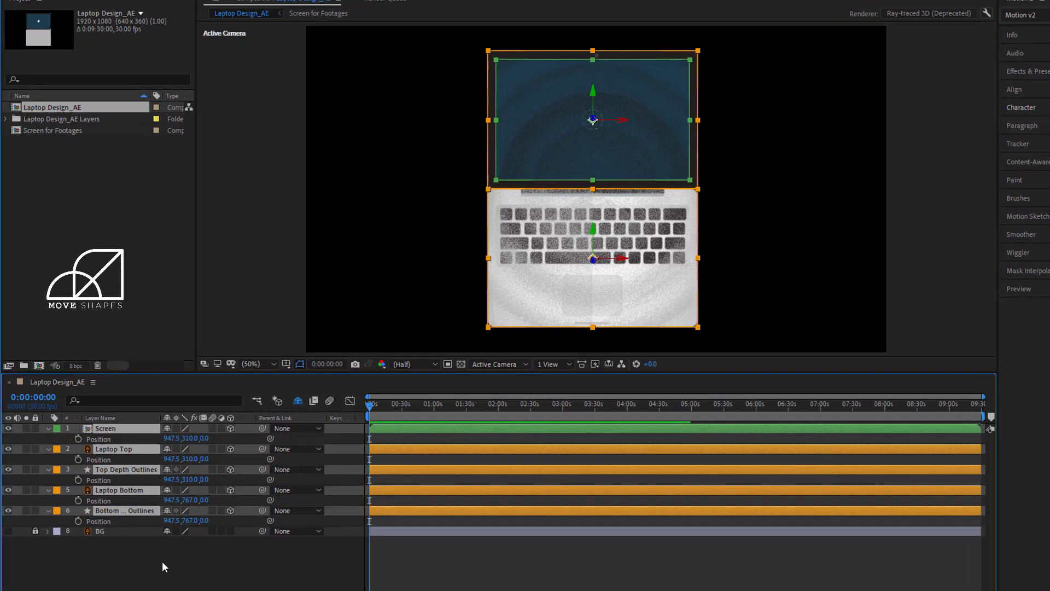
{"action": "left_click", "coordinate": [162, 561]}
{"action": "type", "text": "-3"}
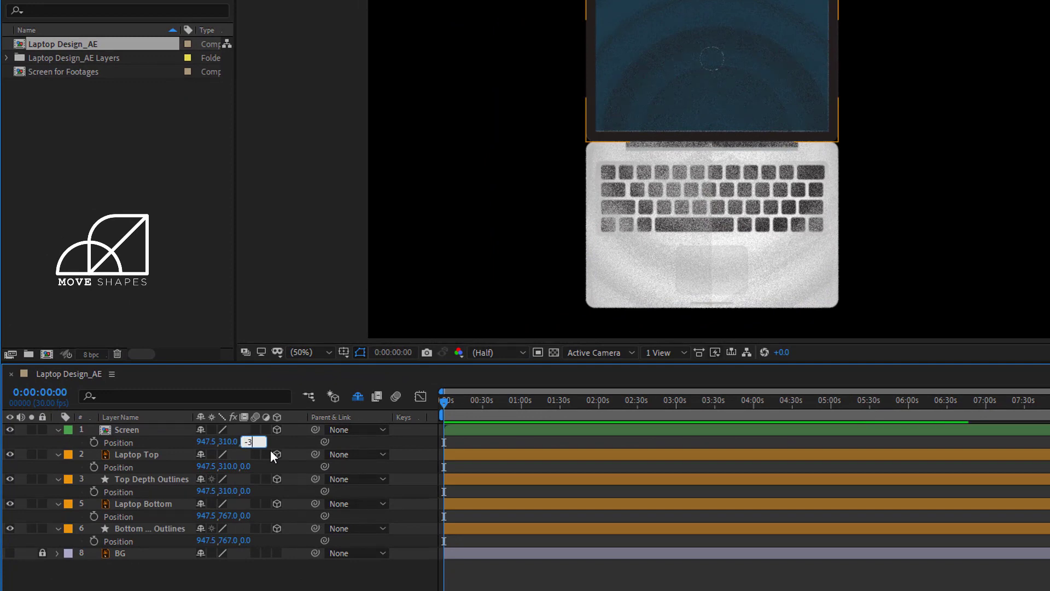
{"action": "key", "text": "Return"}
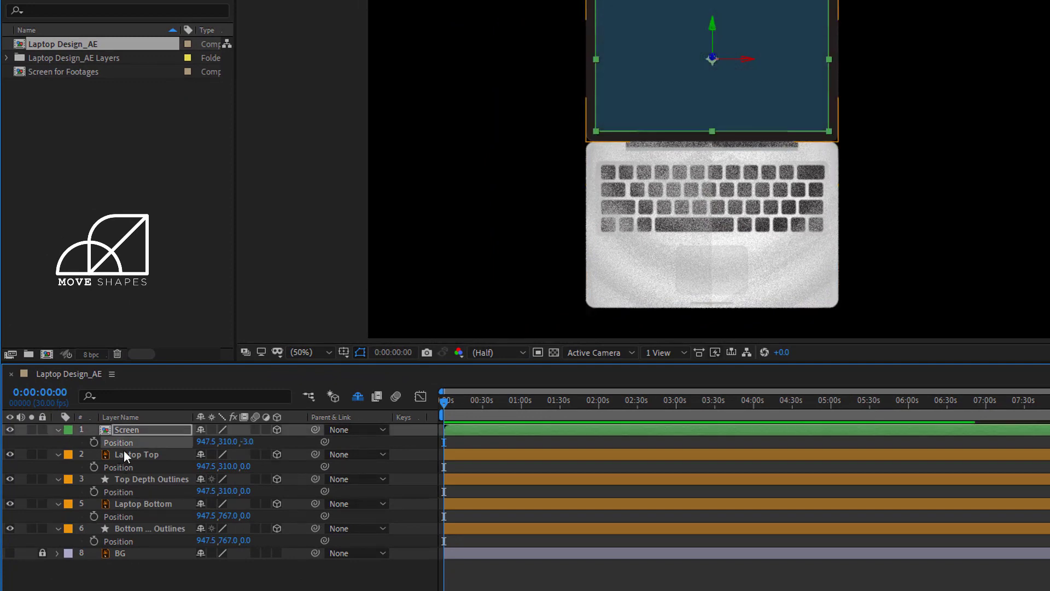
- Set Z positions: Laptop Top -2, Top Depth Outlines -1, Laptop Bottom -1
{"action": "left_click", "coordinate": [128, 454]}
{"action": "left_click", "coordinate": [248, 466]}
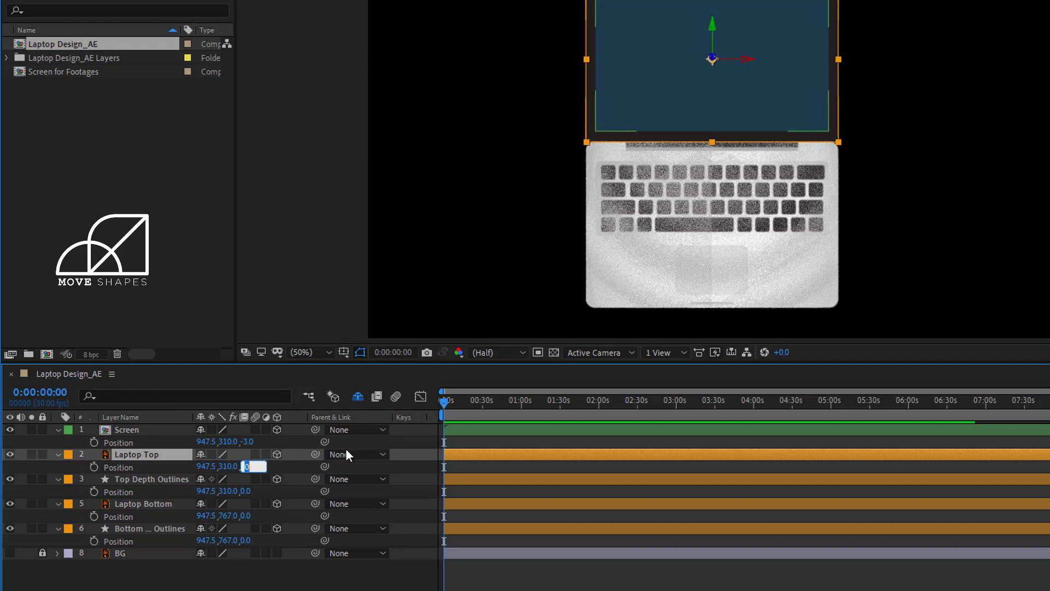
{"action": "type", "text": "-2"}
{"action": "key", "text": "Return"}
{"action": "type", "text": "-1"}
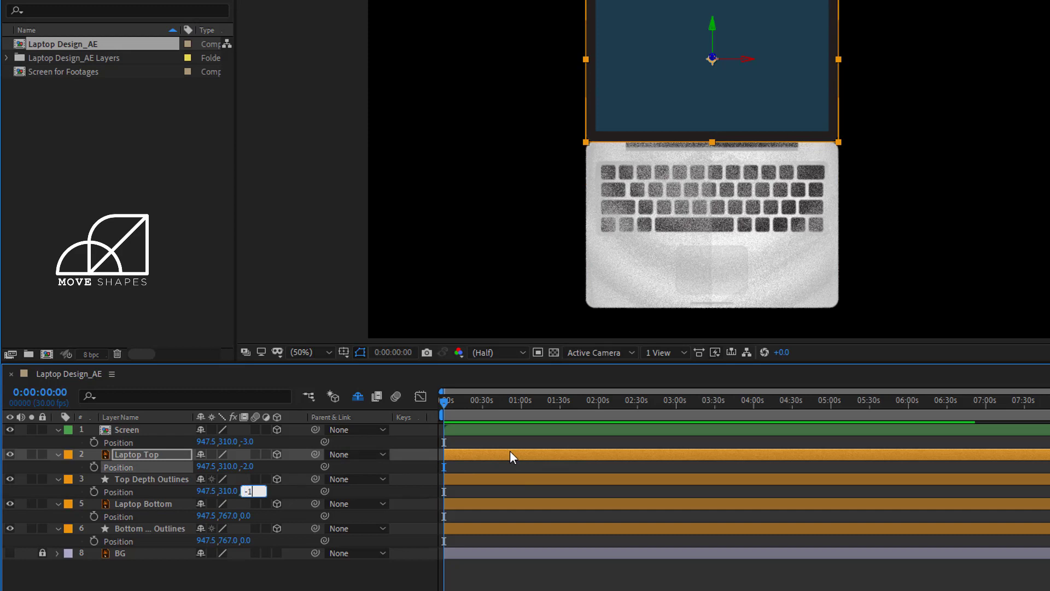
{"action": "key", "text": "Return"}
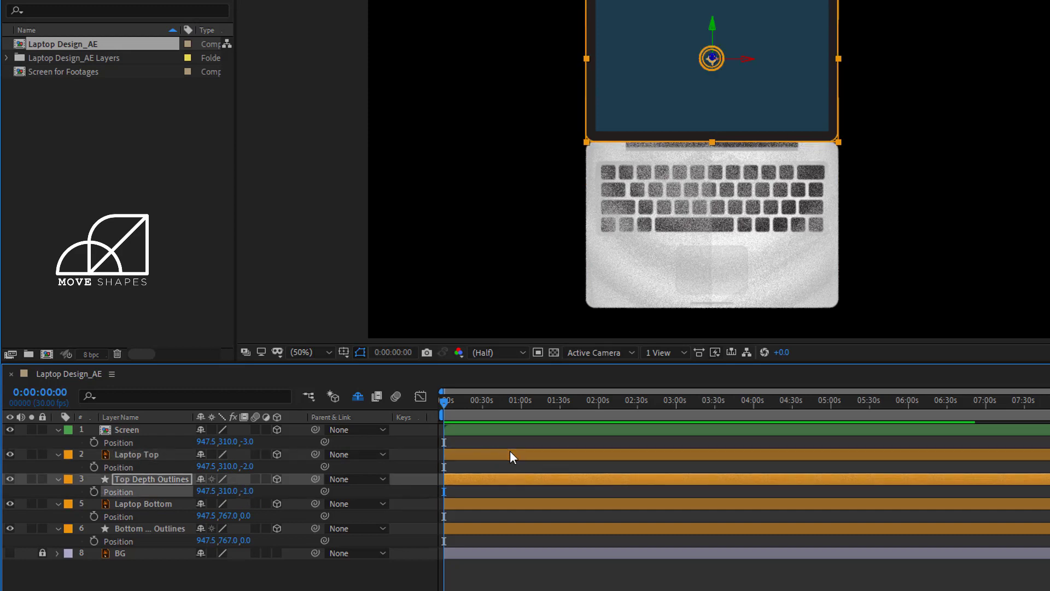
{"action": "left_click", "coordinate": [525, 588]}
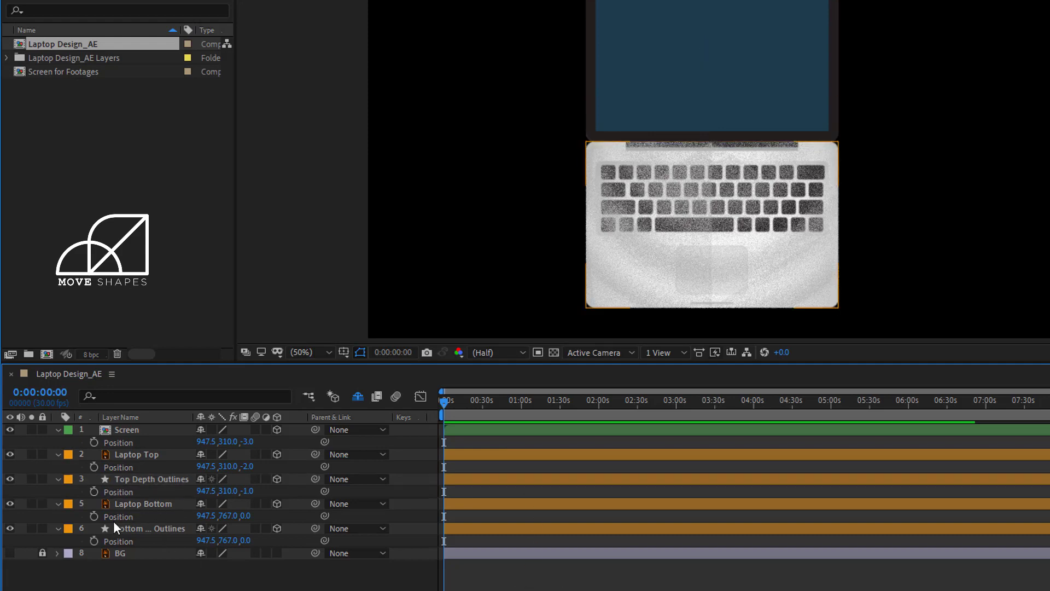
{"action": "left_click", "coordinate": [127, 503]}
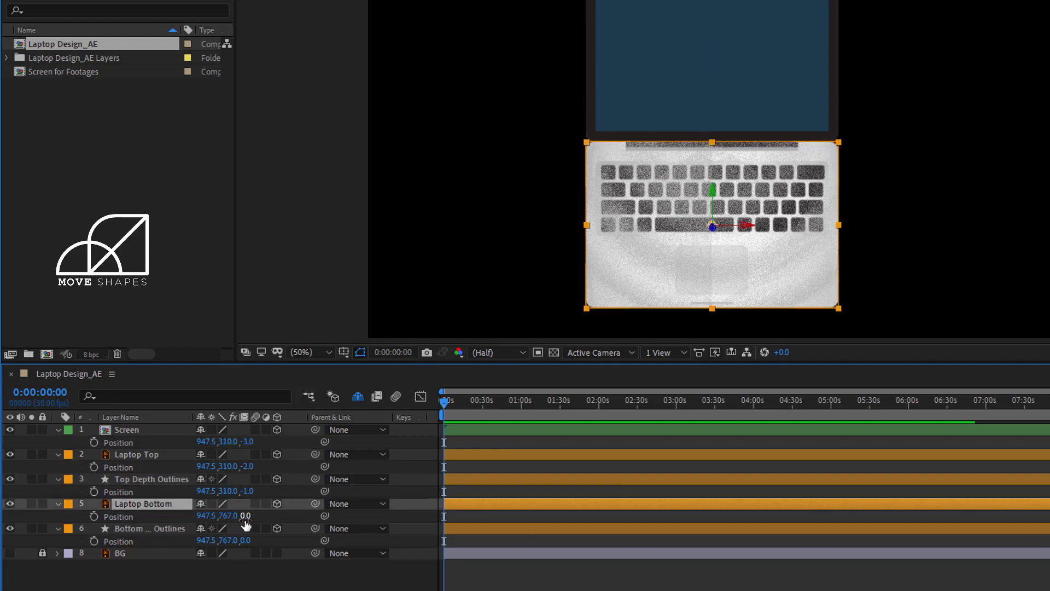
{"action": "type", "text": "-1"}
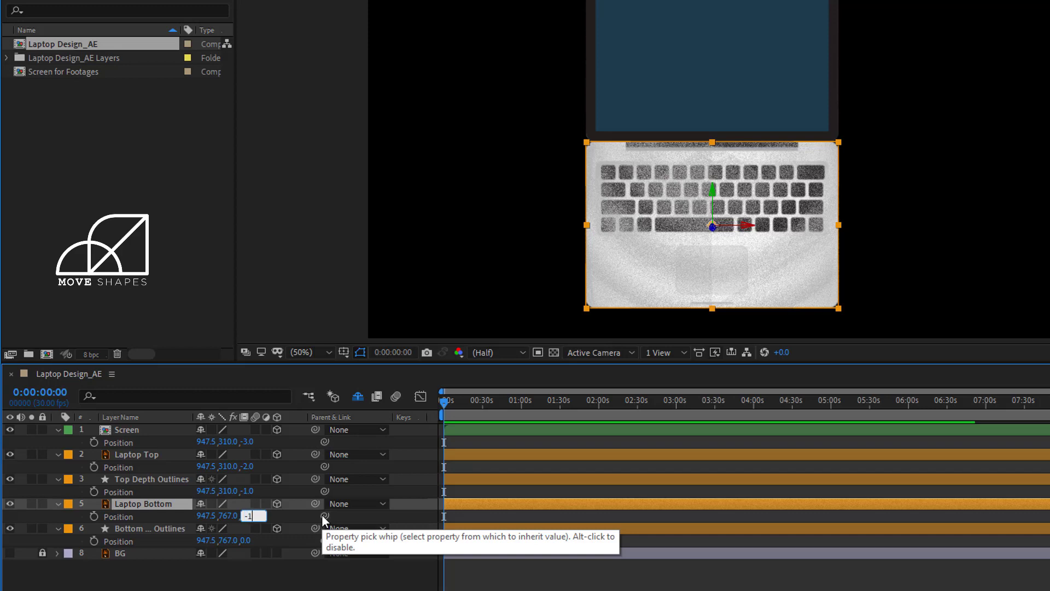
{"action": "key", "text": "Return"}
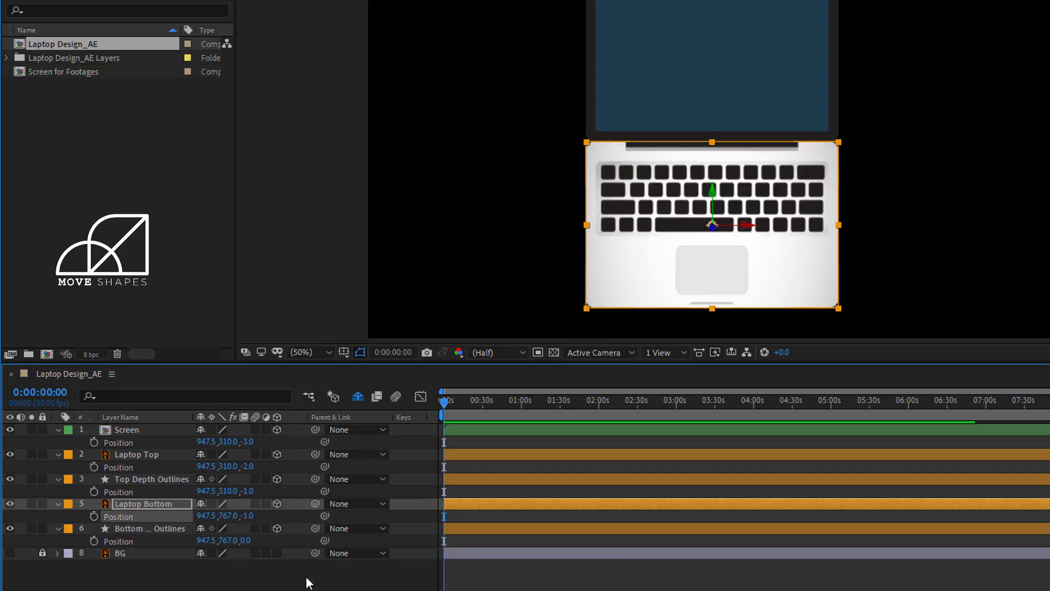
{"action": "left_click", "coordinate": [309, 579]}
- Switch the viewer to Custom View 1 and collapse the Position properties
{"action": "left_click", "coordinate": [637, 354]}
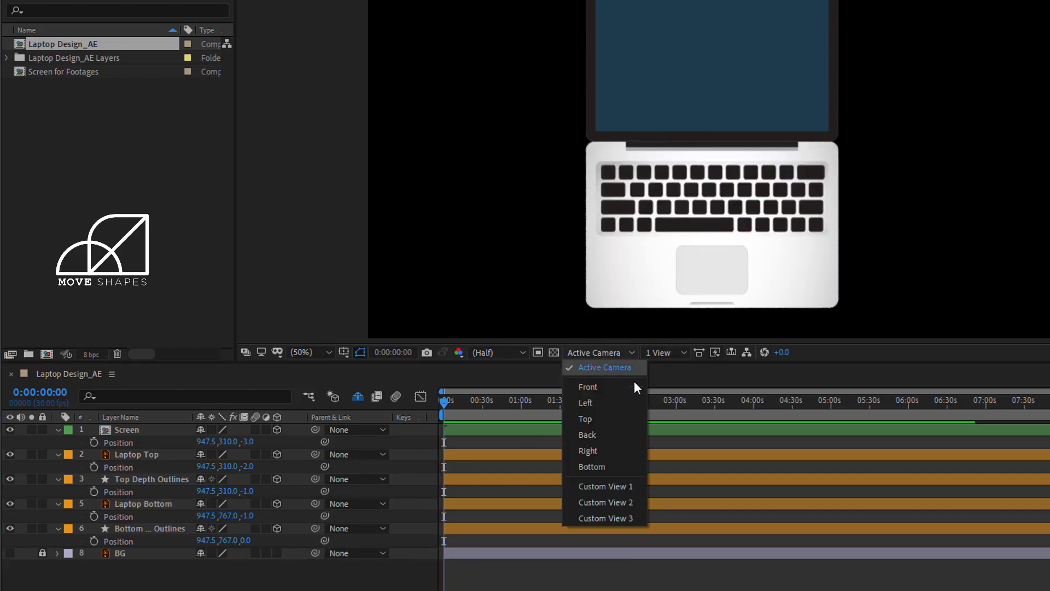
{"action": "left_click", "coordinate": [624, 483]}
{"action": "scroll", "coordinate": [666, 140], "scroll_direction": "up", "scroll_amount": 4}
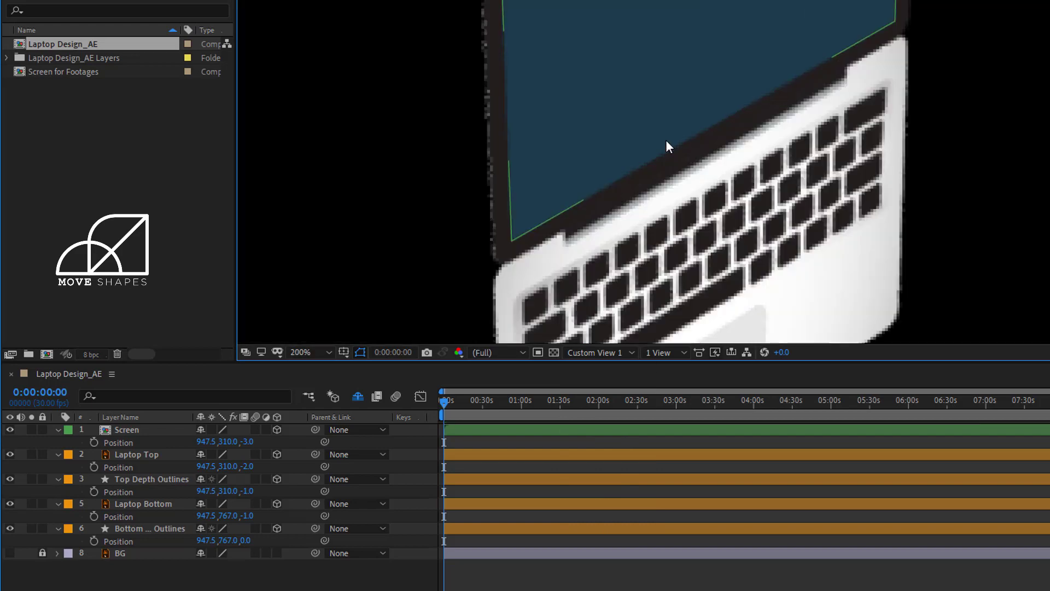
{"action": "scroll", "coordinate": [679, 180], "scroll_direction": "down", "scroll_amount": 2}
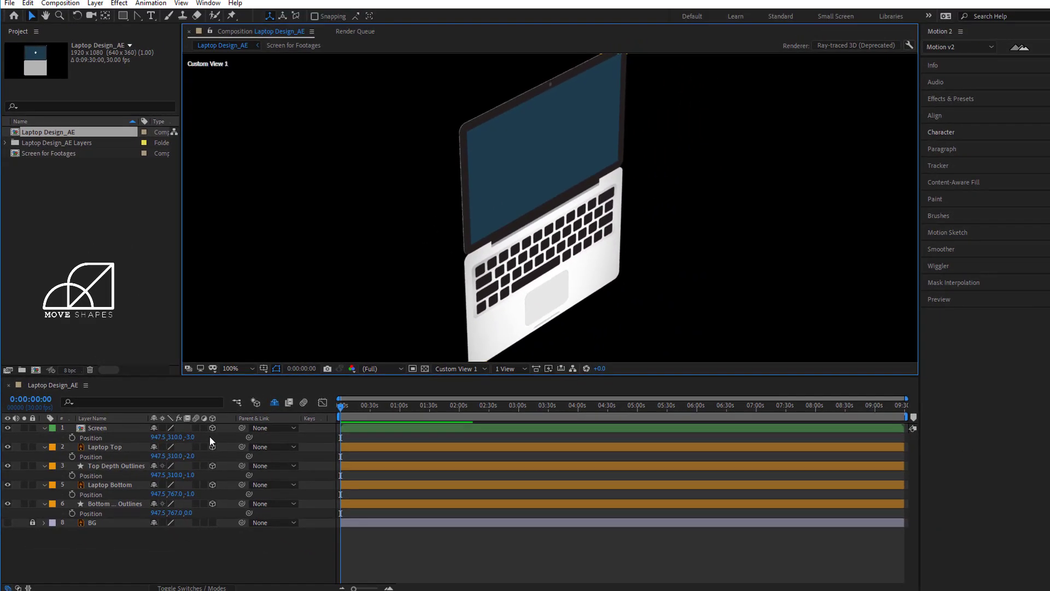
{"action": "left_click", "coordinate": [116, 557]}
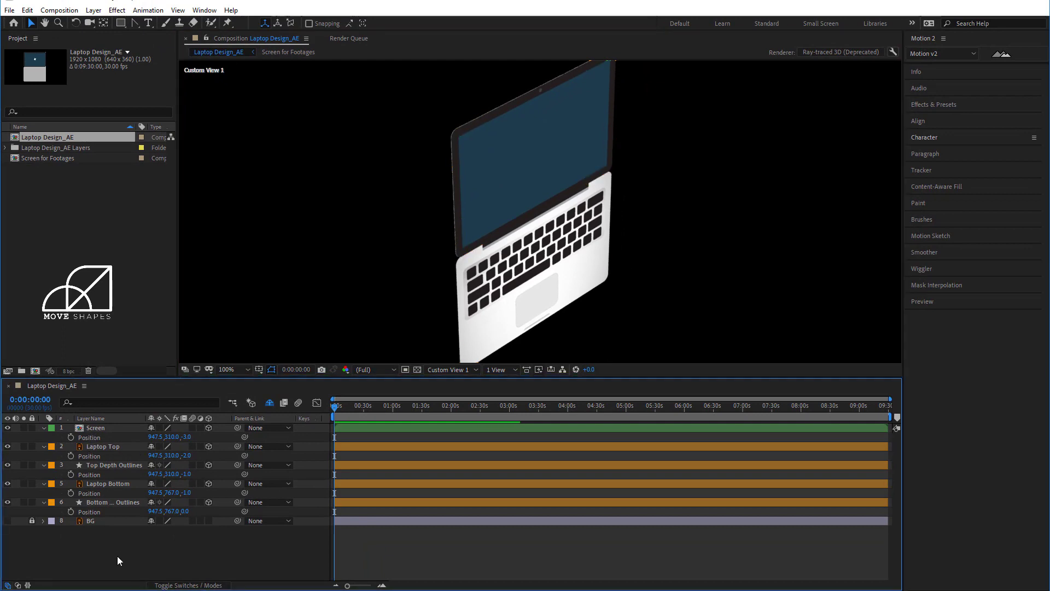
{"action": "key", "text": "p"}
- Set Bottom Depth Outlines' Extrusion Depth to 20 in Geometry Options
{"action": "left_click", "coordinate": [87, 445]}
{"action": "left_click", "coordinate": [89, 465], "text": "ctrl"}
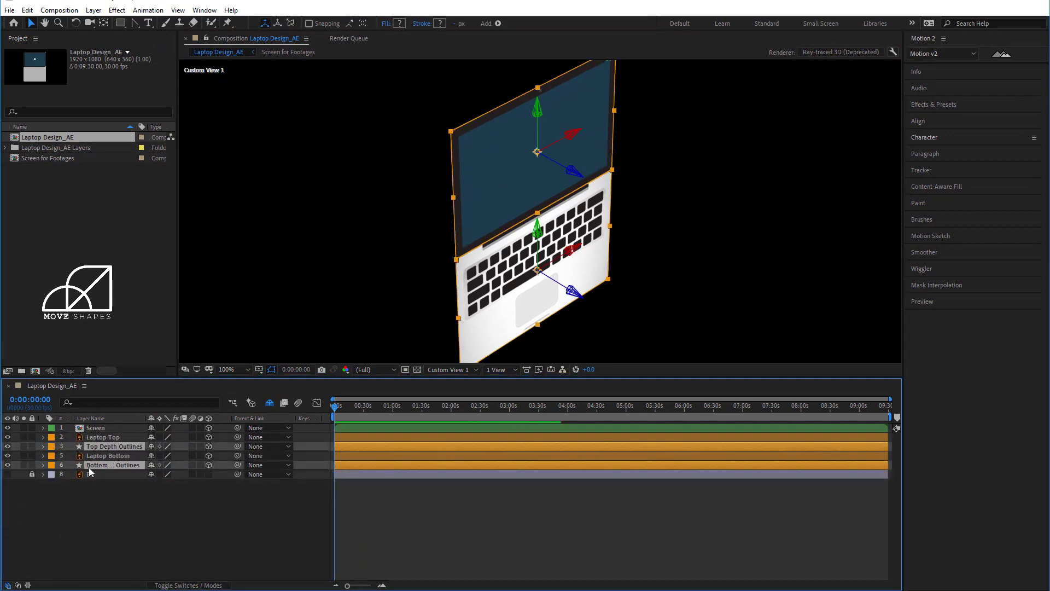
{"action": "left_click", "coordinate": [43, 465]}
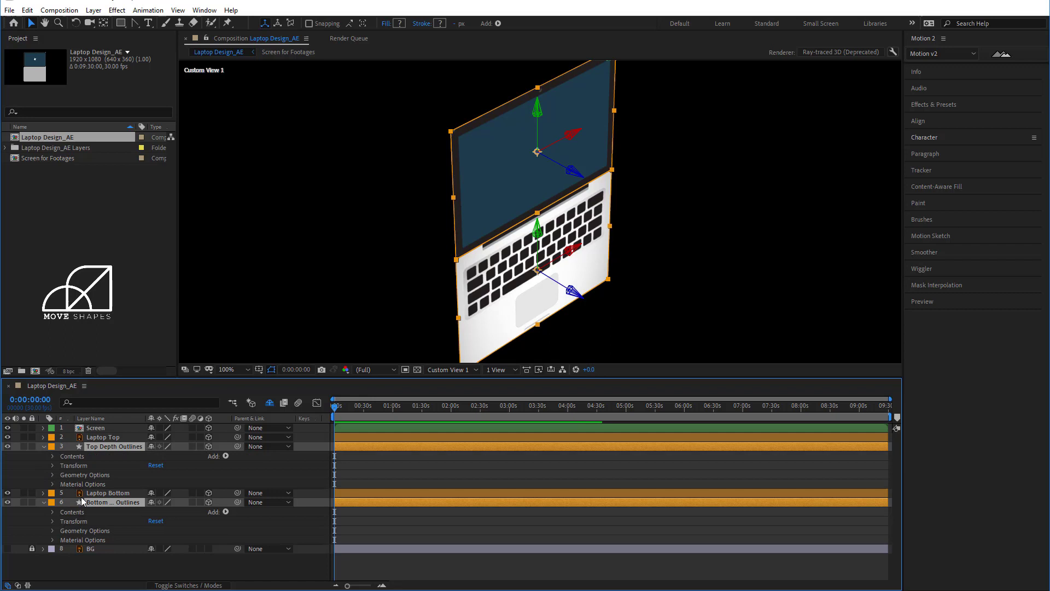
{"action": "left_click", "coordinate": [90, 563]}
{"action": "left_click", "coordinate": [54, 530]}
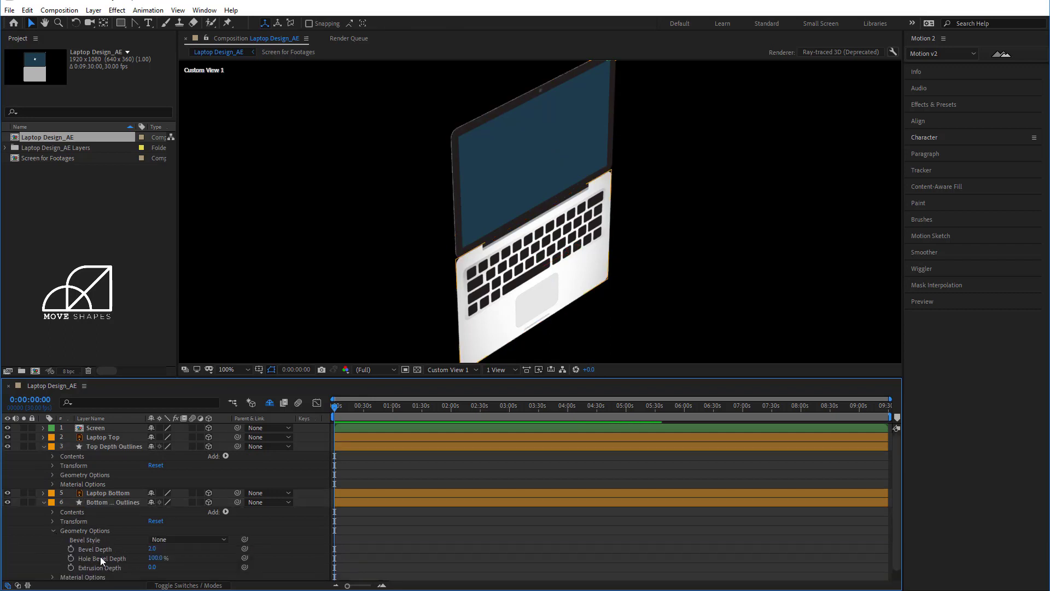
{"action": "left_click", "coordinate": [152, 567]}
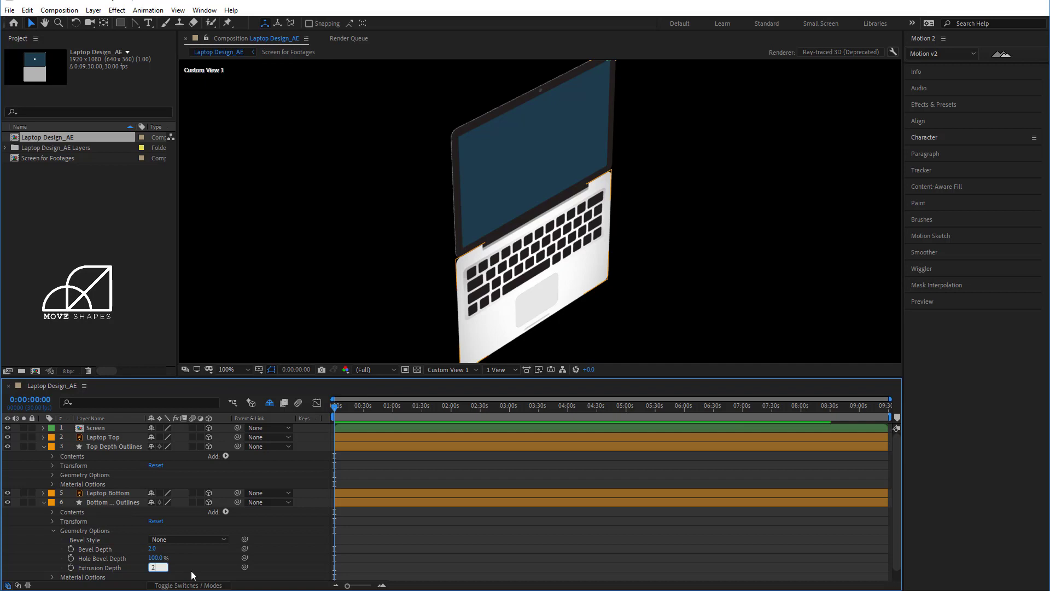
{"action": "type", "text": "20"}
{"action": "key", "text": "Return"}
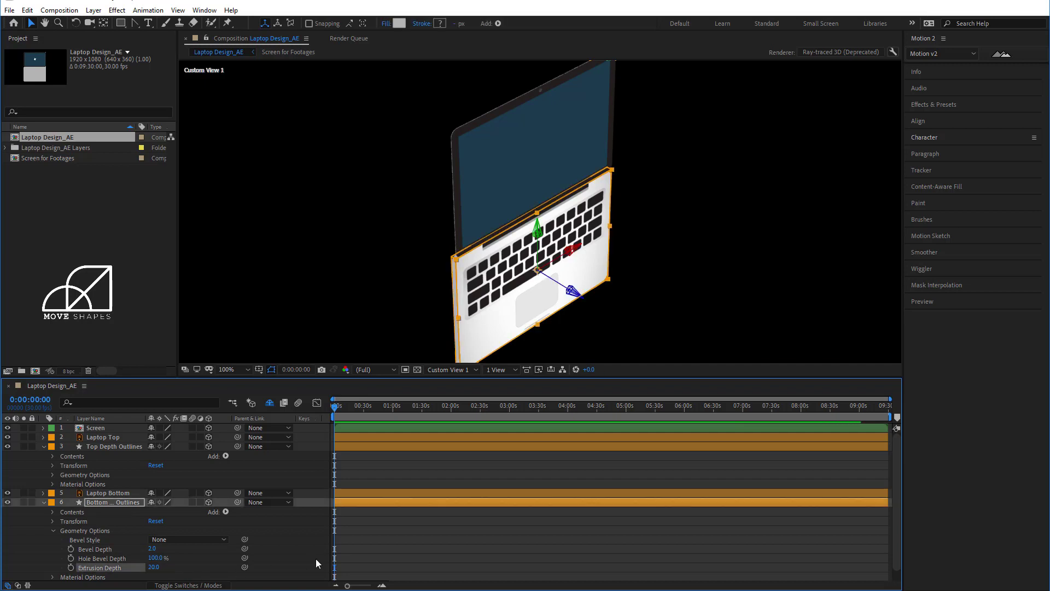
{"action": "left_click", "coordinate": [317, 559]}
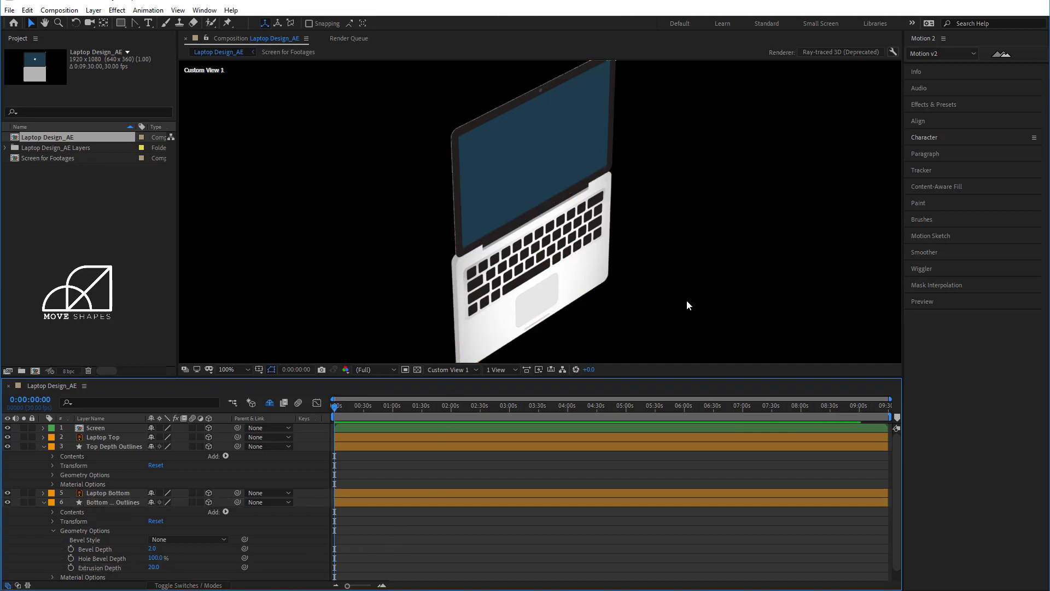
- Raise Bottom Depth Outlines' Extrusion Depth to 24 after checking the base thickness
{"action": "scroll", "coordinate": [489, 312], "scroll_direction": "up", "scroll_amount": 2}
{"action": "left_click_drag", "start_coordinate": [359, 289], "coordinate": [375, 228]}
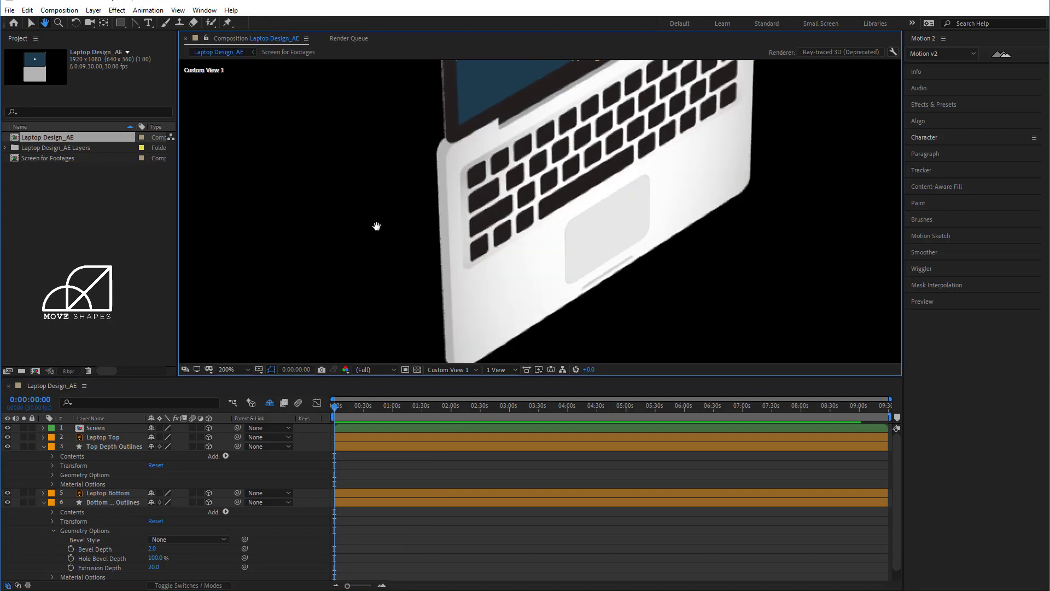
{"action": "left_click", "coordinate": [154, 568]}
{"action": "type", "text": "24"}
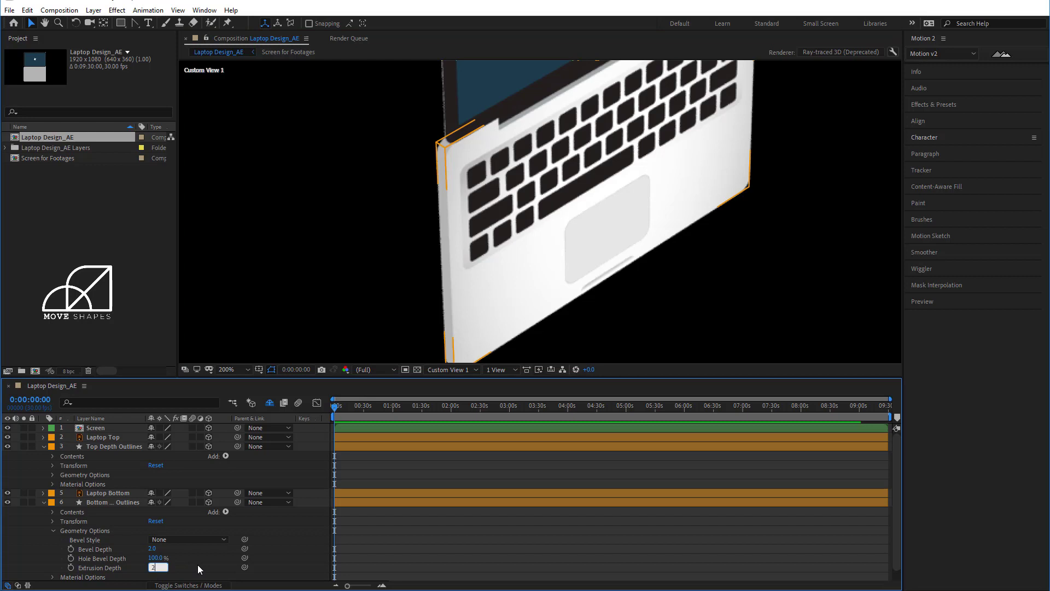
{"action": "key", "text": "Return"}
{"action": "left_click", "coordinate": [459, 556]}
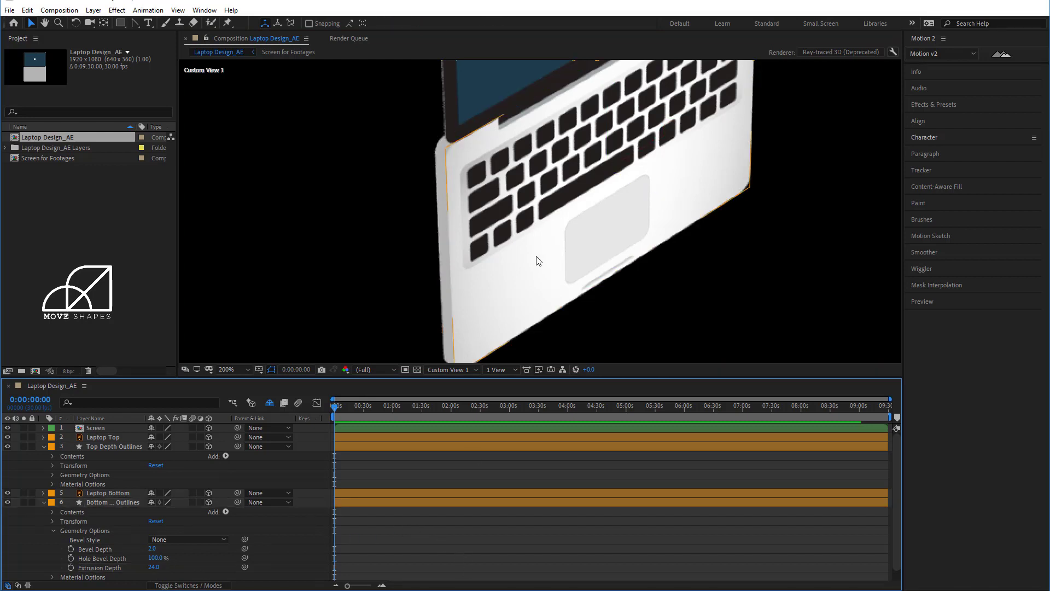
{"action": "scroll", "coordinate": [574, 284], "scroll_direction": "down", "scroll_amount": 2}
- Set Top Depth Outlines' Extrusion Depth to 12
{"action": "left_click_drag", "start_coordinate": [717, 161], "coordinate": [714, 274]}
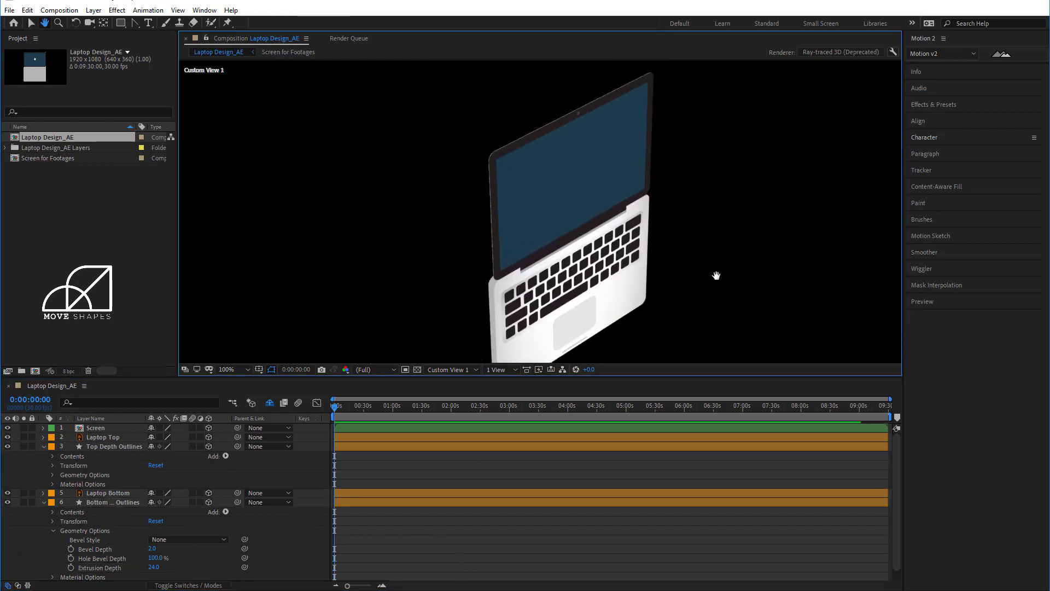
{"action": "left_click", "coordinate": [53, 474]}
{"action": "left_click", "coordinate": [152, 511]}
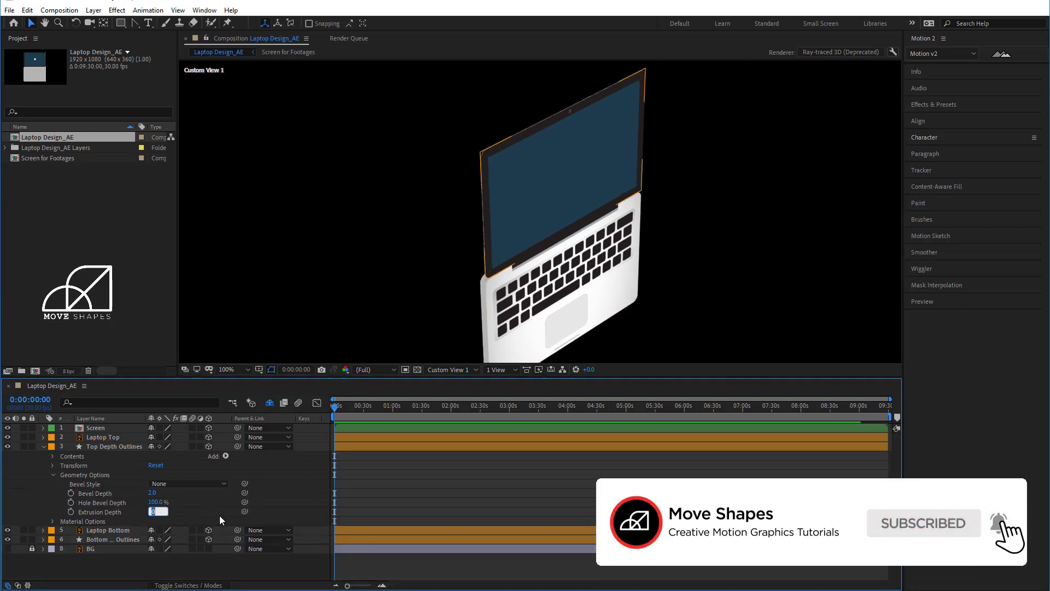
{"action": "type", "text": "12"}
{"action": "key", "text": "Return"}
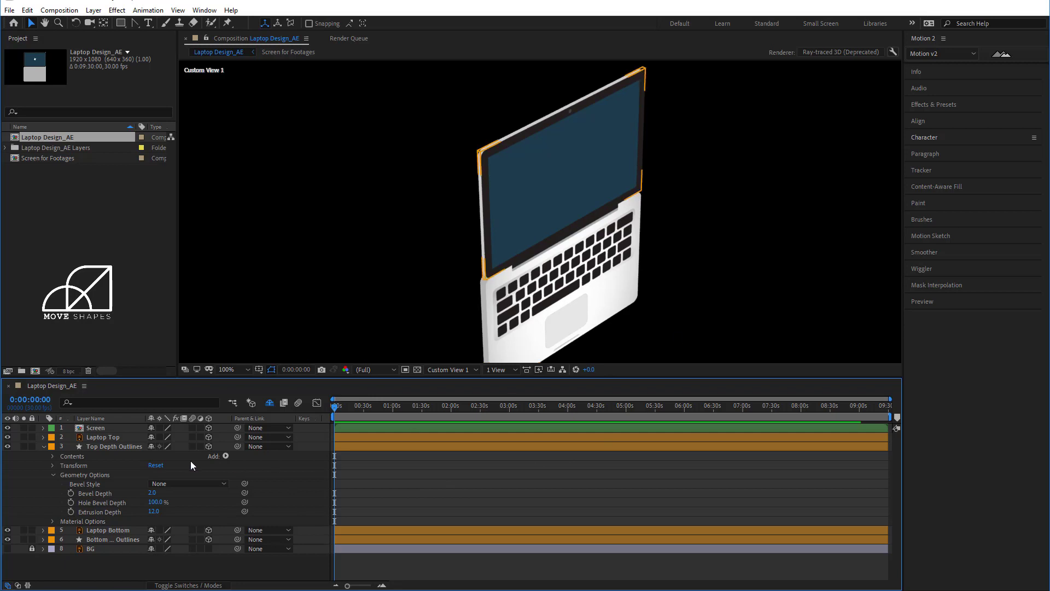
{"action": "left_click", "coordinate": [44, 447]}
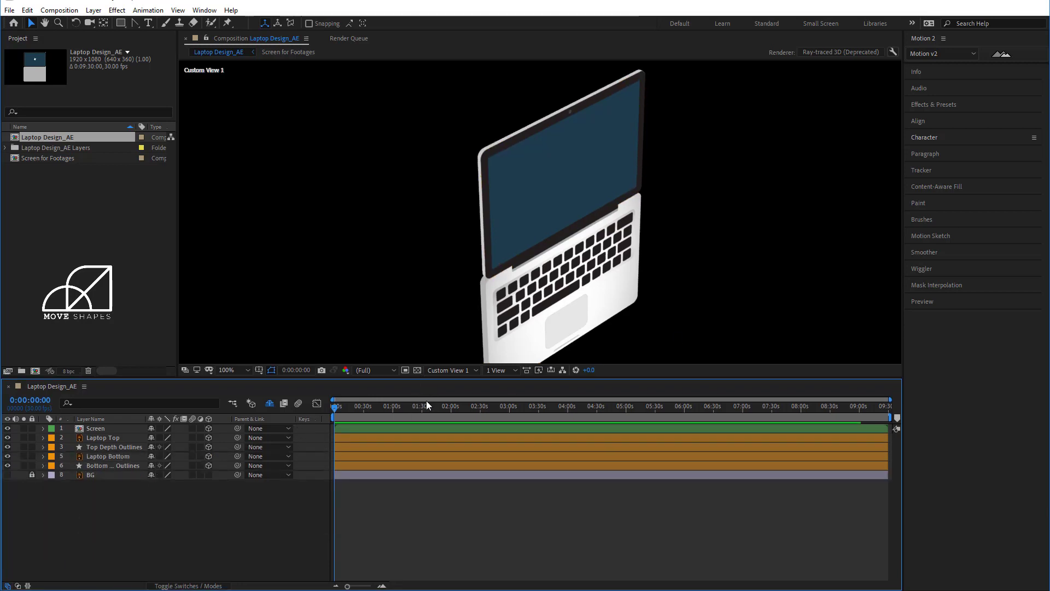
- Enlarge the viewer, set magnification to Fit and view through Active Camera
{"action": "left_click_drag", "start_coordinate": [422, 382], "coordinate": [422, 405]}
{"action": "left_click", "coordinate": [234, 393]}
{"action": "left_click", "coordinate": [232, 405]}
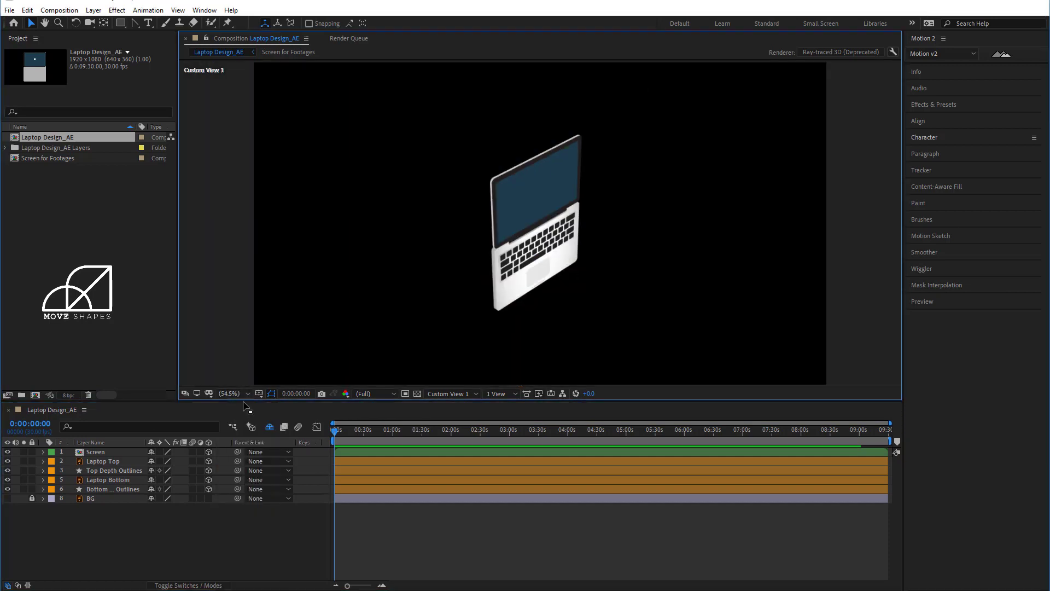
{"action": "left_click", "coordinate": [456, 393]}
{"action": "left_click", "coordinate": [454, 404]}
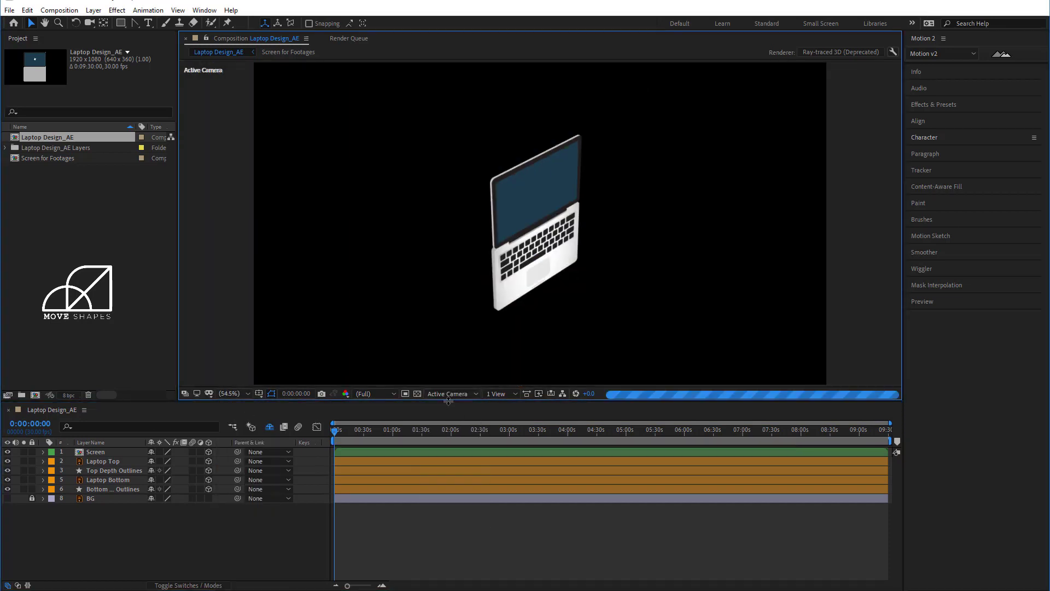
- Select Laptop Top, briefly toggle its visibility, and switch to the Pan Behind tool
{"action": "left_click", "coordinate": [94, 479]}
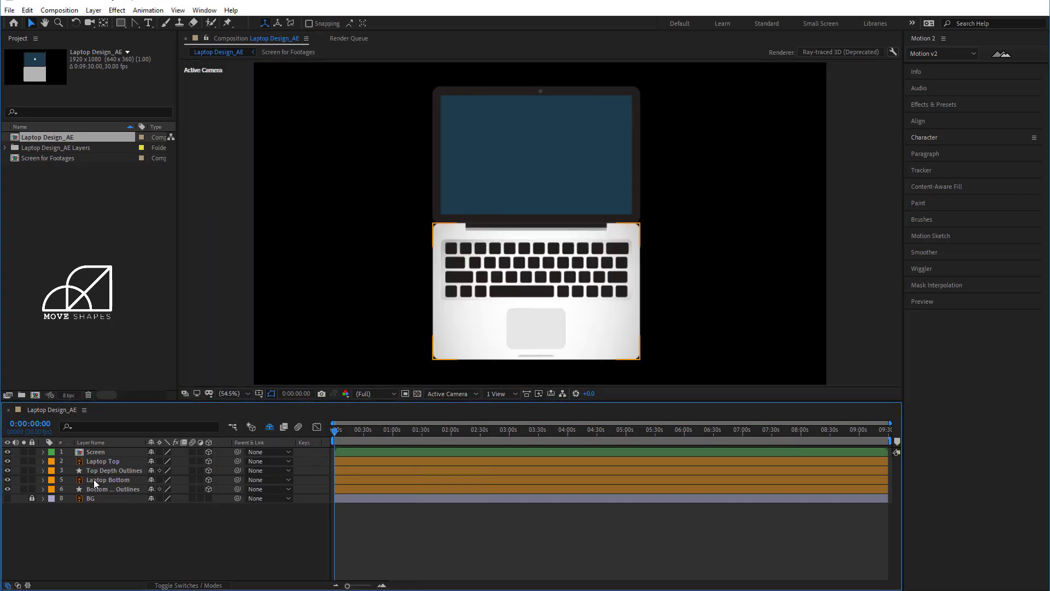
{"action": "left_click", "coordinate": [100, 467]}
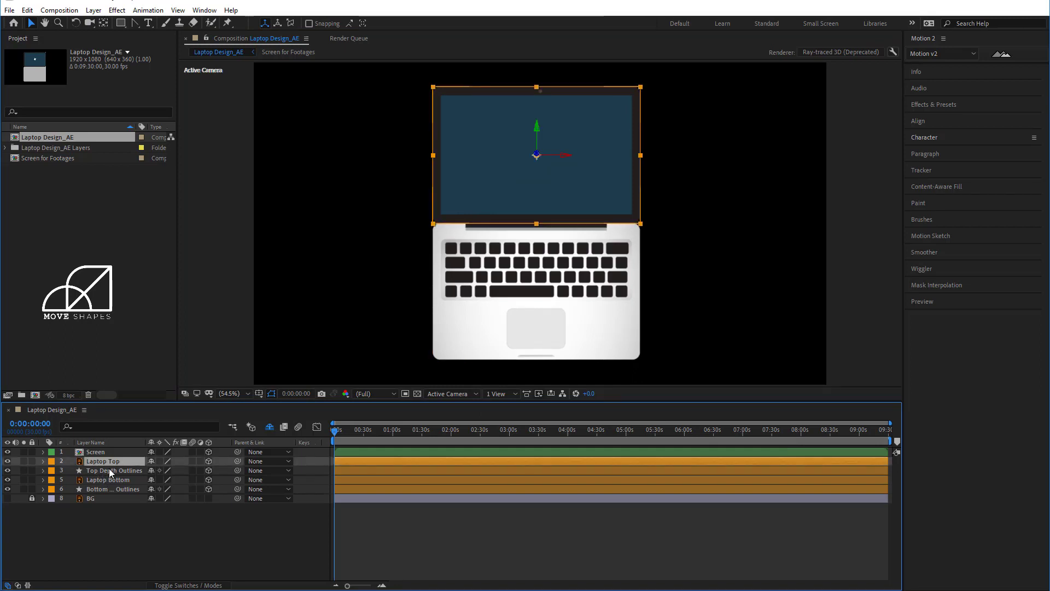
{"action": "left_click", "coordinate": [7, 461]}
{"action": "left_click", "coordinate": [7, 461]}
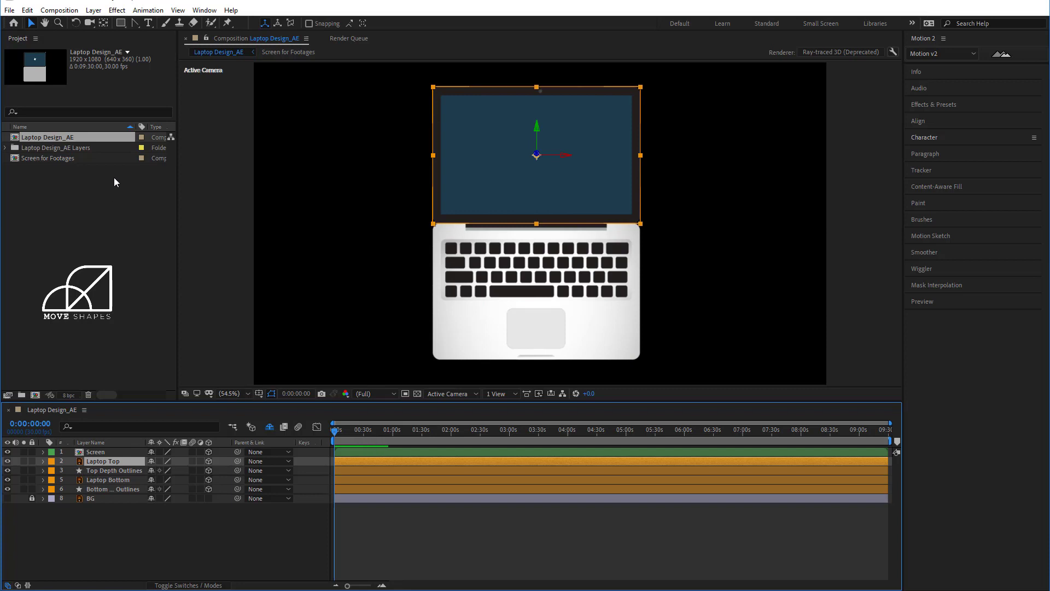
{"action": "left_click", "coordinate": [103, 22]}
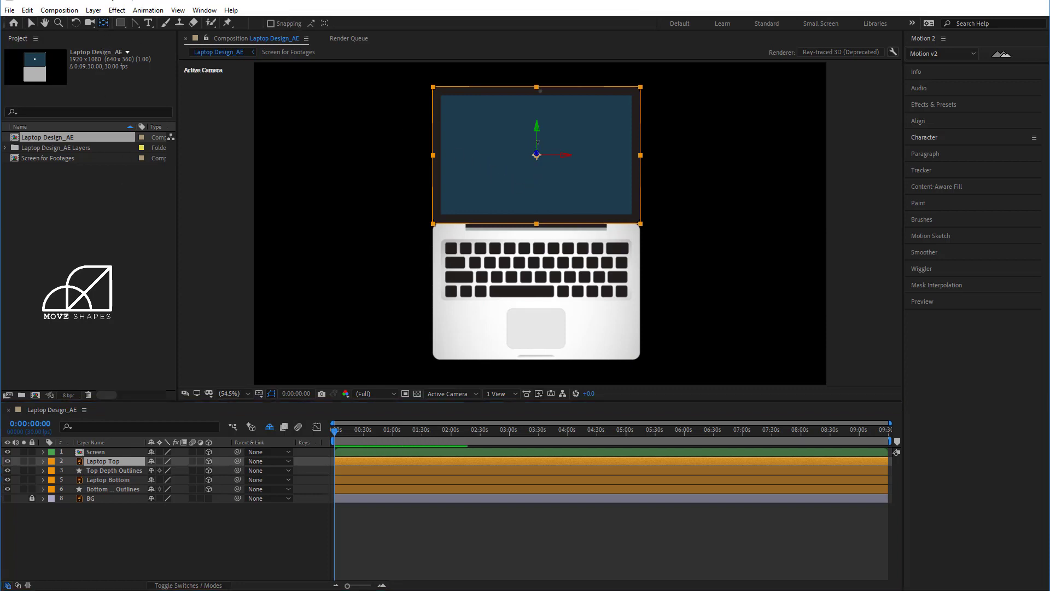
- Drag Laptop Top's anchor point down to the lid's bottom hinge edge
{"action": "left_click_drag", "start_coordinate": [536, 154], "coordinate": [537, 221]}
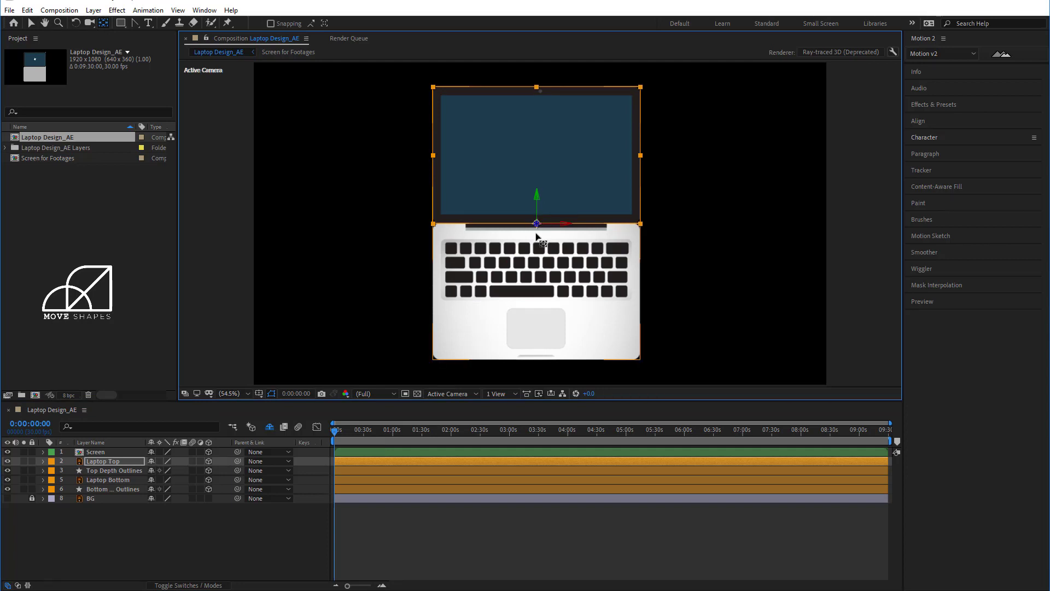
{"action": "scroll", "coordinate": [533, 224], "scroll_direction": "up", "scroll_amount": 4}
{"action": "scroll", "coordinate": [530, 223], "scroll_direction": "up", "scroll_amount": 3}
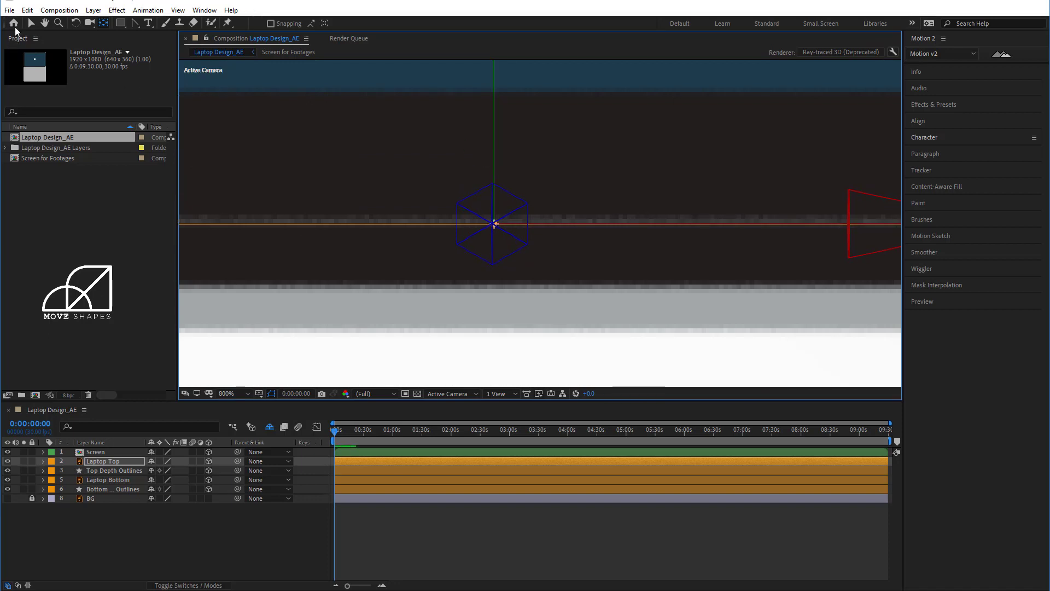
- Return to the Selection tool and set viewer magnification to Fit
{"action": "left_click", "coordinate": [32, 22]}
{"action": "left_click", "coordinate": [239, 394]}
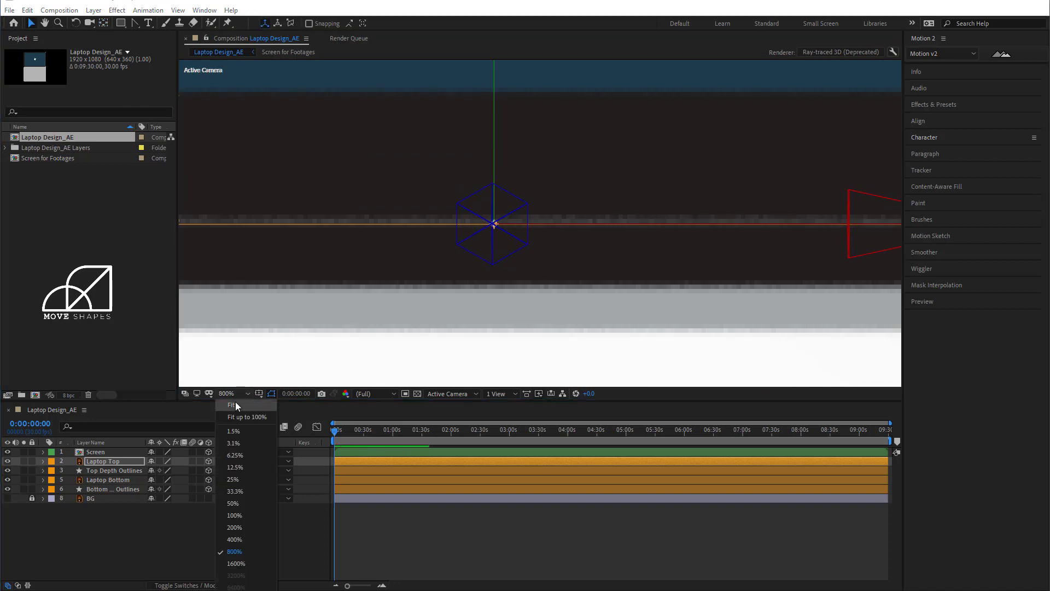
{"action": "left_click", "coordinate": [236, 424]}
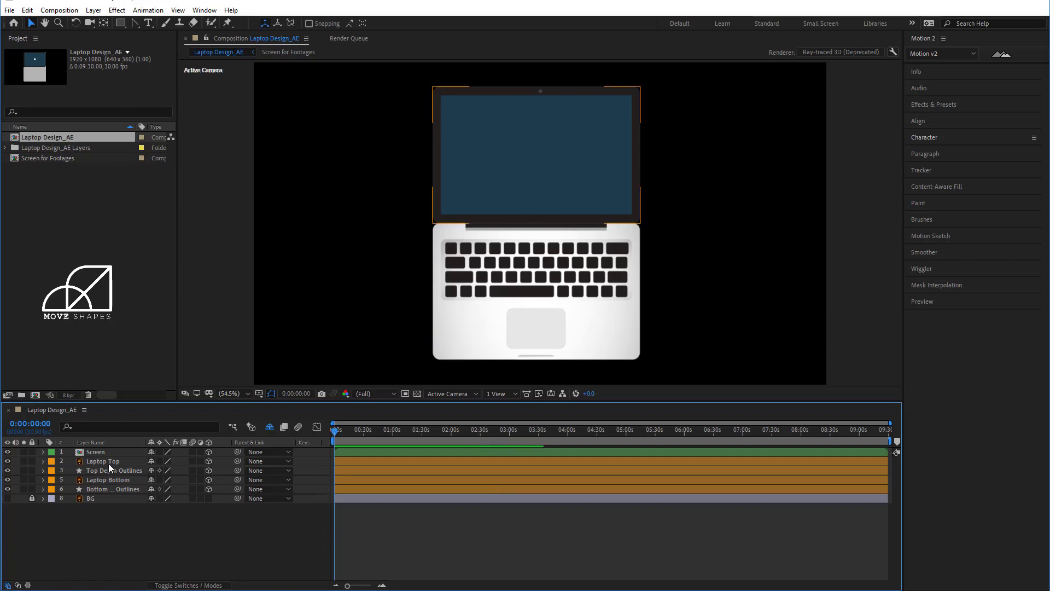
- Parent Screen and Top Depth Outlines to Laptop Top
{"action": "left_click", "coordinate": [96, 454]}
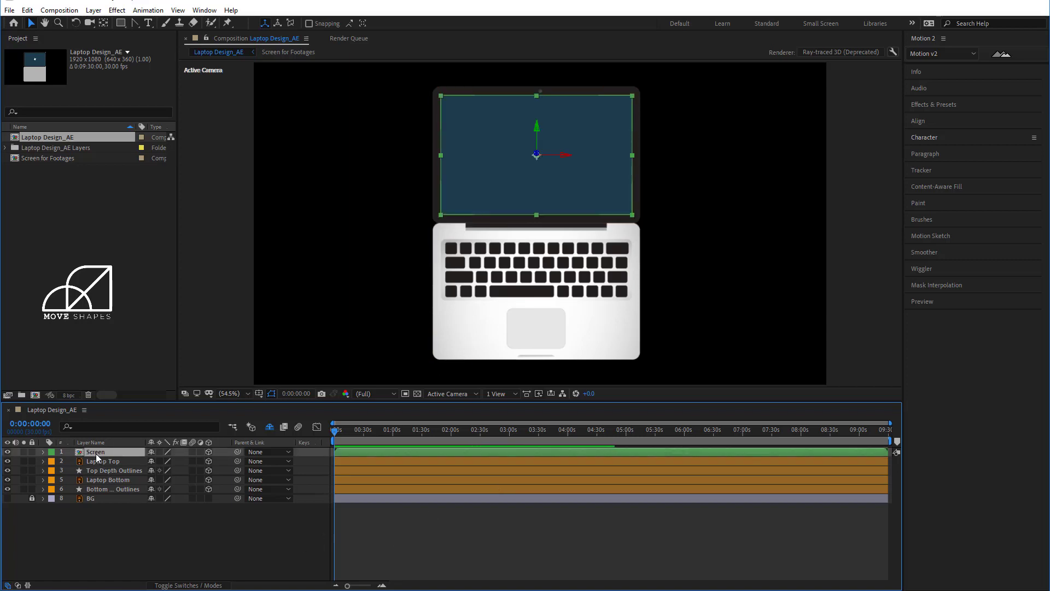
{"action": "left_click", "coordinate": [100, 468], "text": "ctrl"}
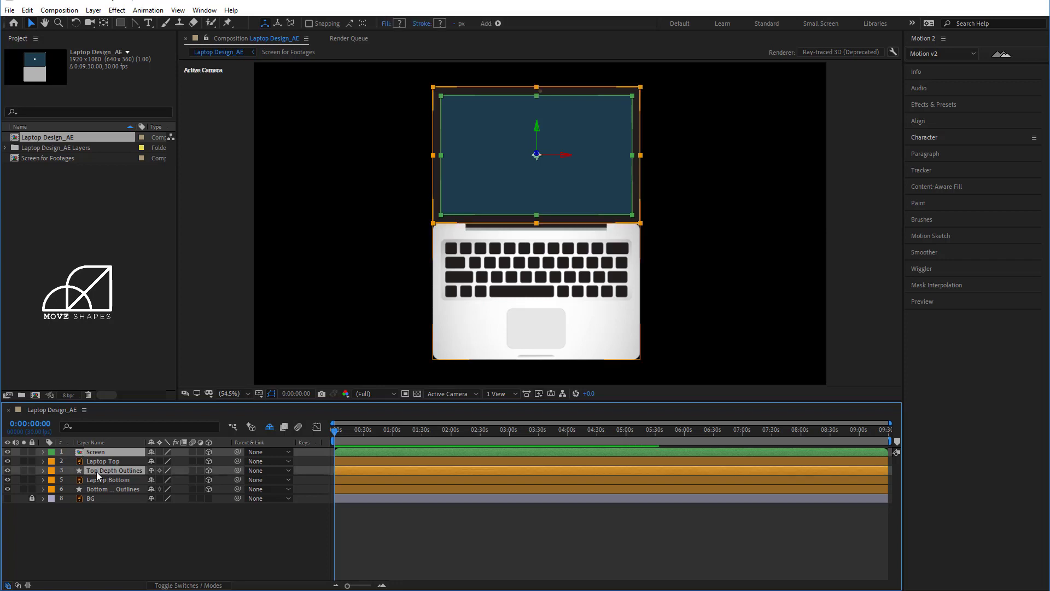
{"action": "left_click_drag", "start_coordinate": [236, 471], "coordinate": [113, 463]}
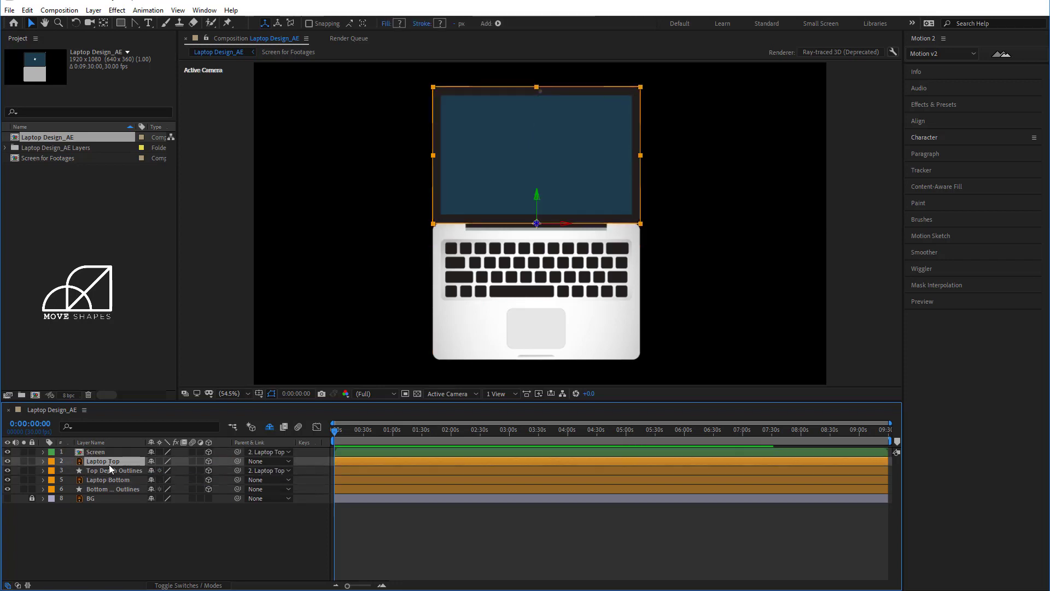
{"action": "left_click", "coordinate": [116, 463]}
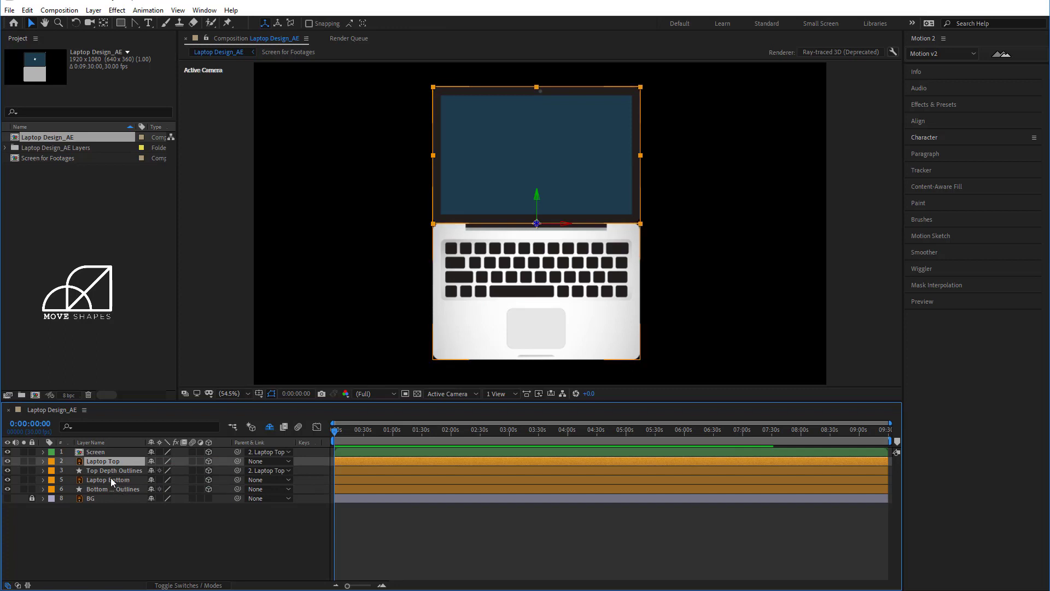
- Parent Bottom Depth Outlines to Laptop Bottom, then right-click the empty timeline for new layers
{"action": "left_click", "coordinate": [110, 478]}
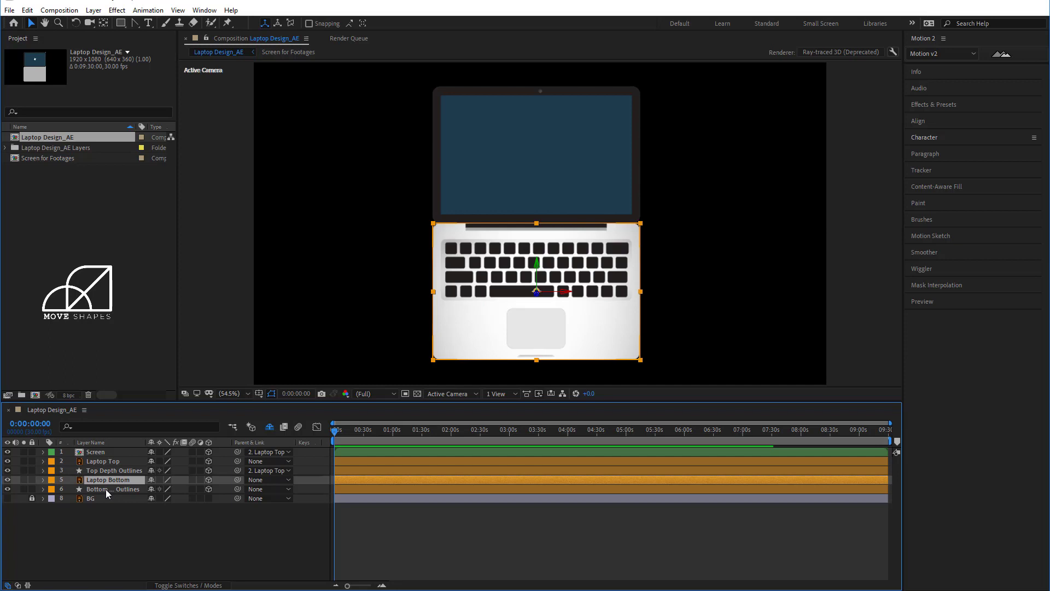
{"action": "left_click", "coordinate": [106, 489]}
{"action": "left_click_drag", "start_coordinate": [238, 488], "coordinate": [114, 480]}
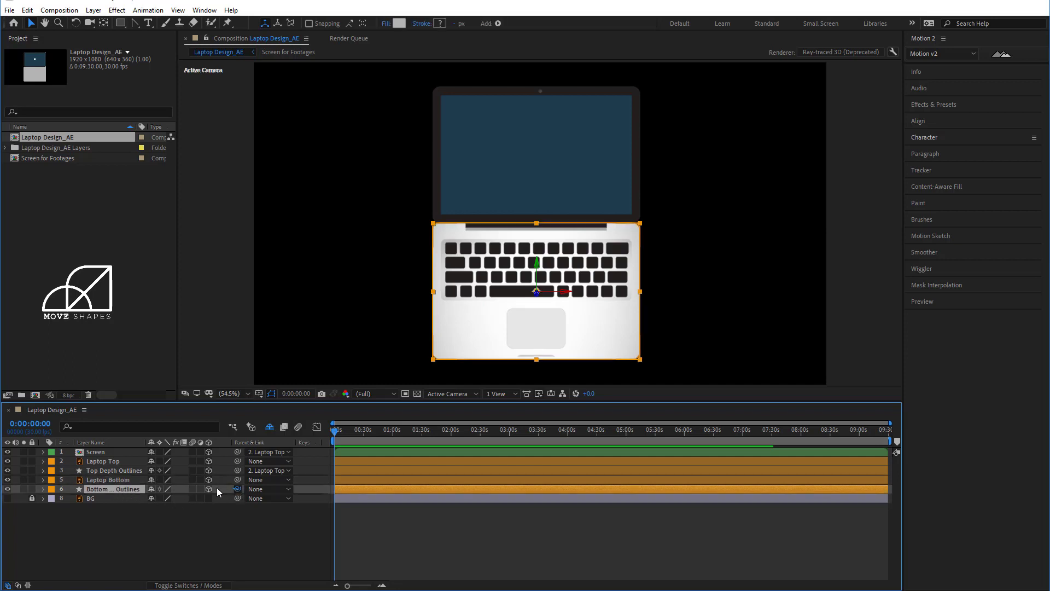
{"action": "left_click", "coordinate": [113, 481]}
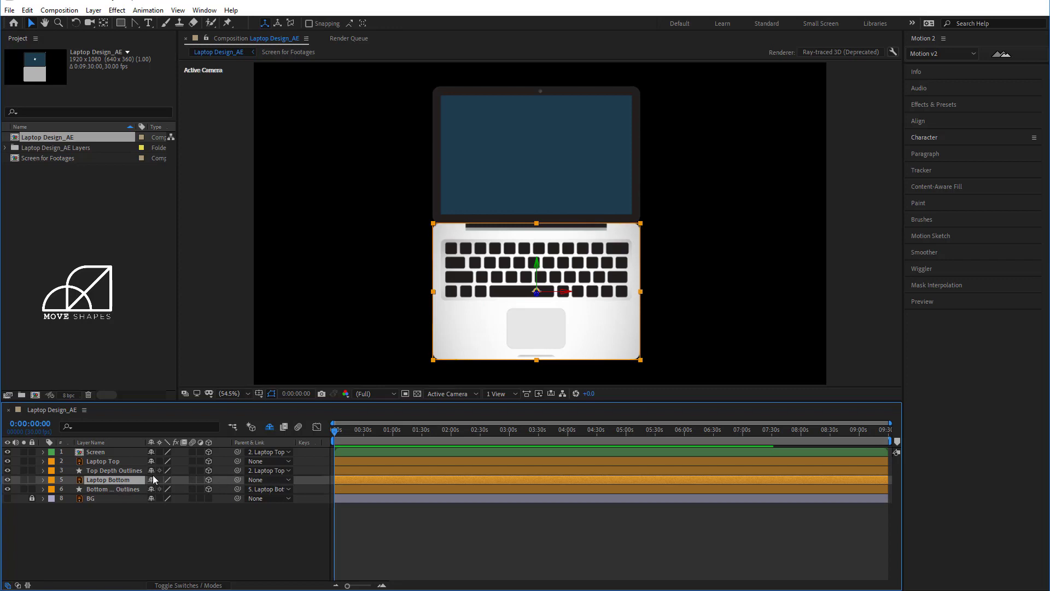
{"action": "left_click", "coordinate": [422, 527]}
{"action": "right_click", "coordinate": [422, 528]}
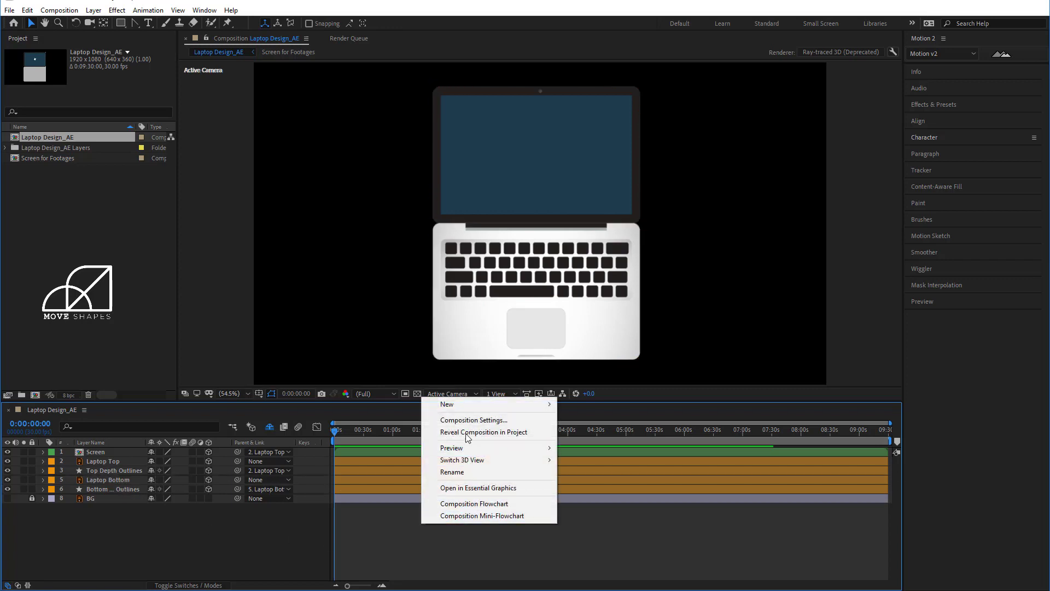
- Add a null object layer and rename it Controller
{"action": "mouse_move", "coordinate": [459, 411]}
{"action": "left_click", "coordinate": [589, 468]}
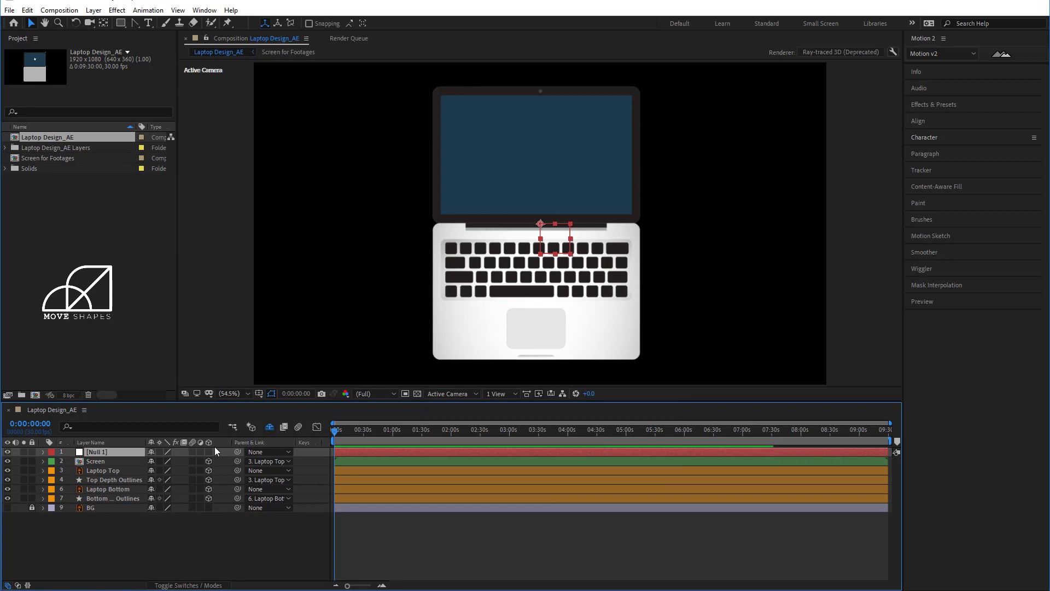
{"action": "double_click", "coordinate": [106, 451]}
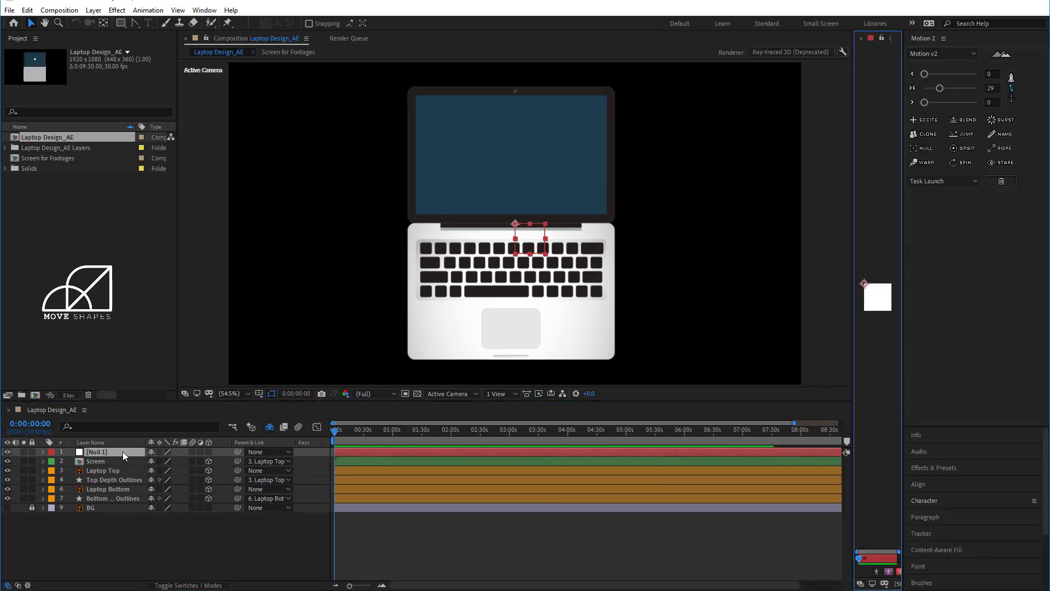
{"action": "left_click", "coordinate": [860, 39]}
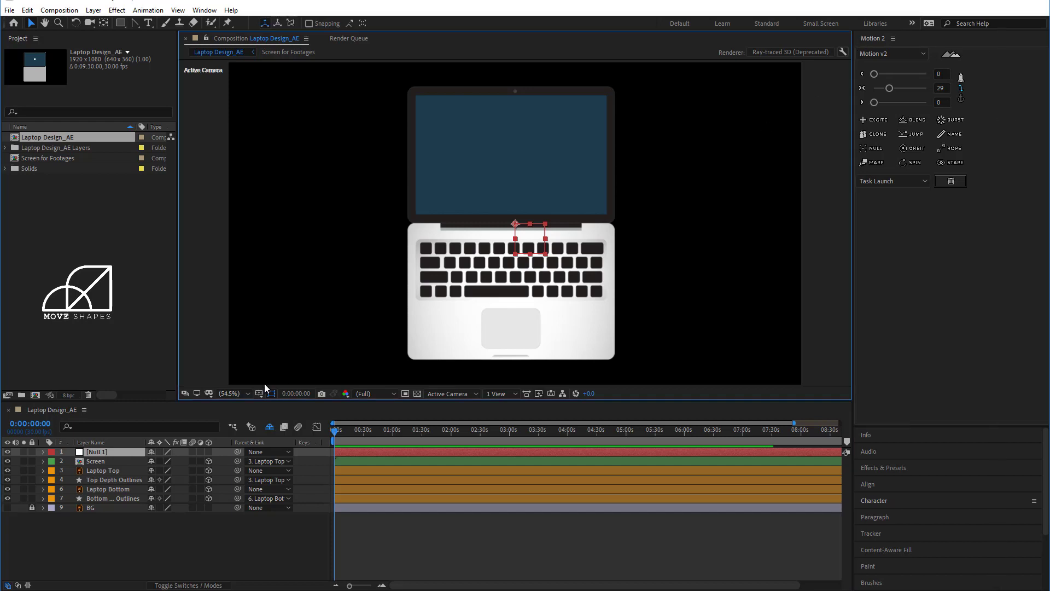
{"action": "left_click", "coordinate": [114, 455]}
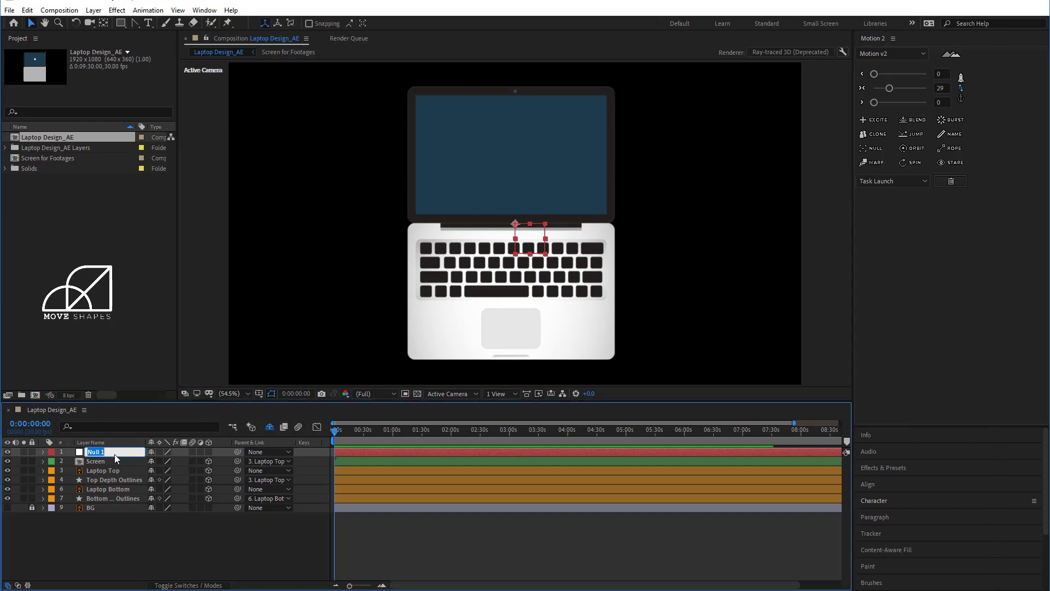
{"action": "type", "text": "Controller"}
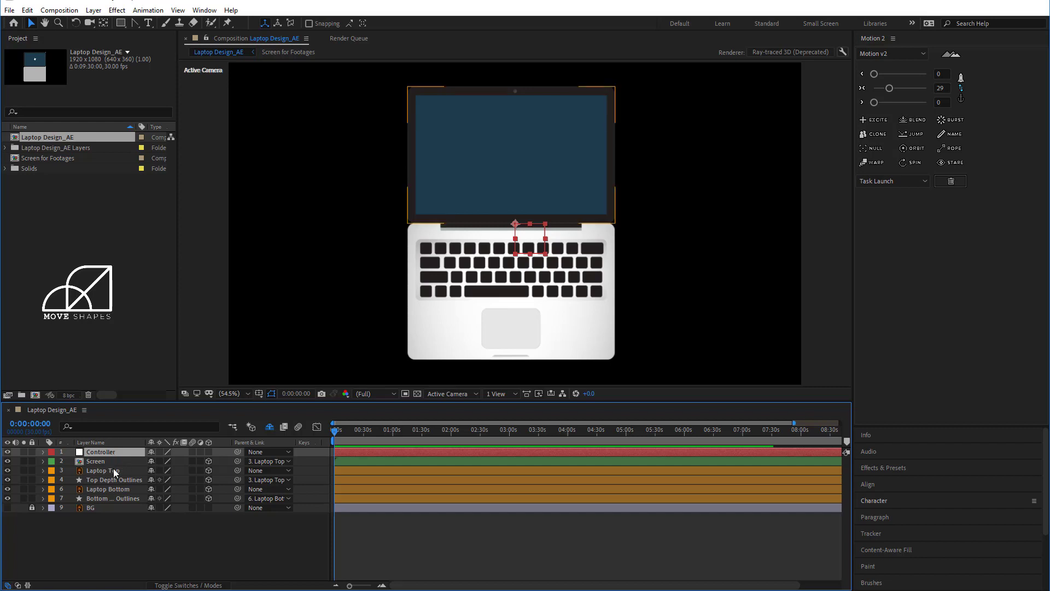
- Parent Laptop Top and Laptop Bottom to Controller and make Controller a 3D layer
{"action": "left_click", "coordinate": [101, 469]}
{"action": "left_click", "coordinate": [112, 489], "text": "ctrl"}
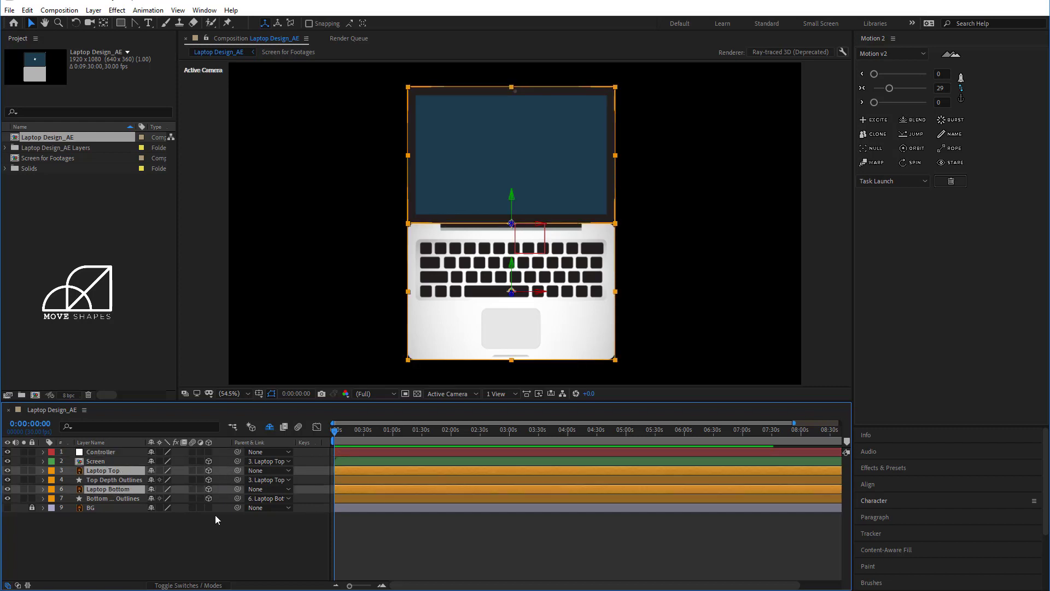
{"action": "left_click_drag", "start_coordinate": [238, 471], "coordinate": [101, 454]}
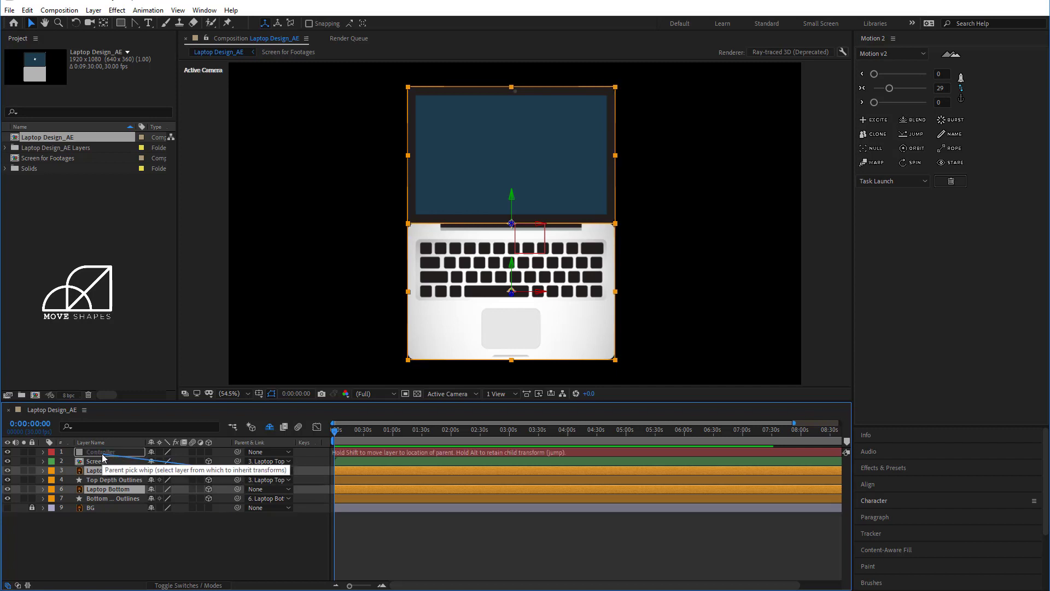
{"action": "left_click", "coordinate": [208, 452]}
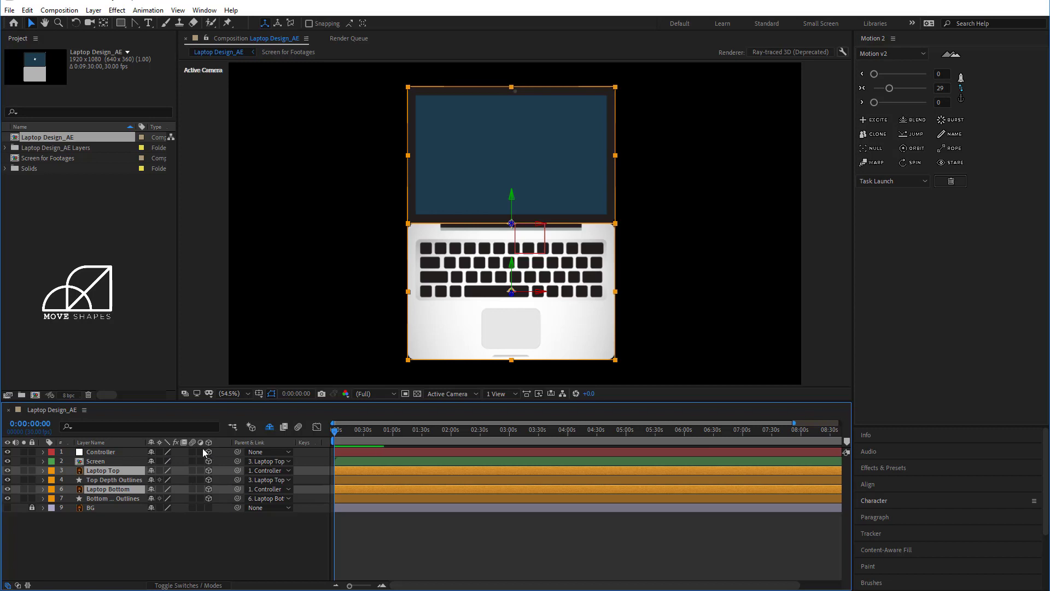
{"action": "left_click", "coordinate": [105, 453]}
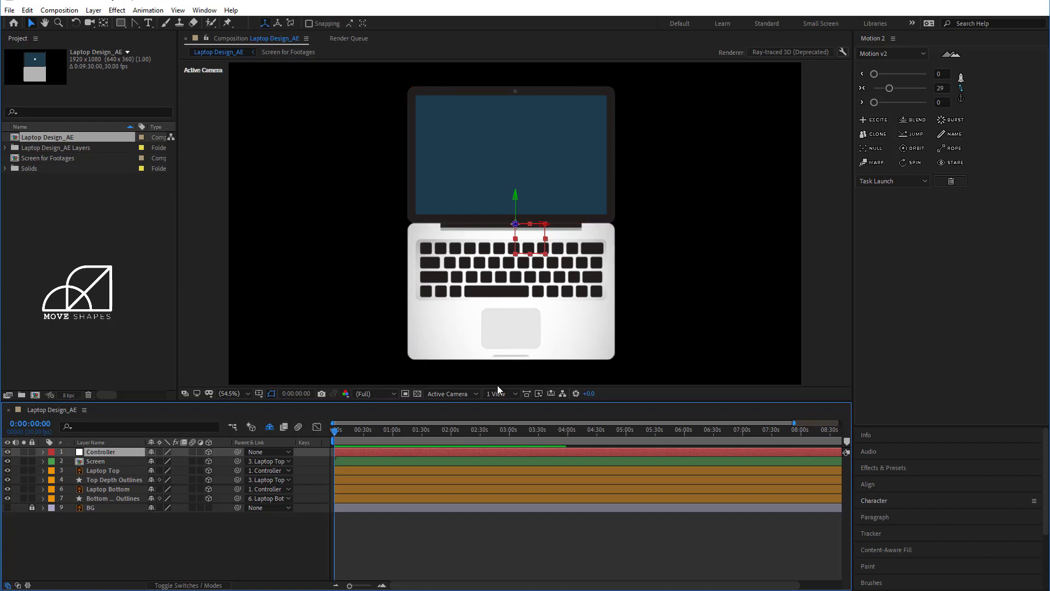
- In Right view, move the Controller's anchor point down into the laptop base with Pan Behind
{"action": "left_click", "coordinate": [468, 395]}
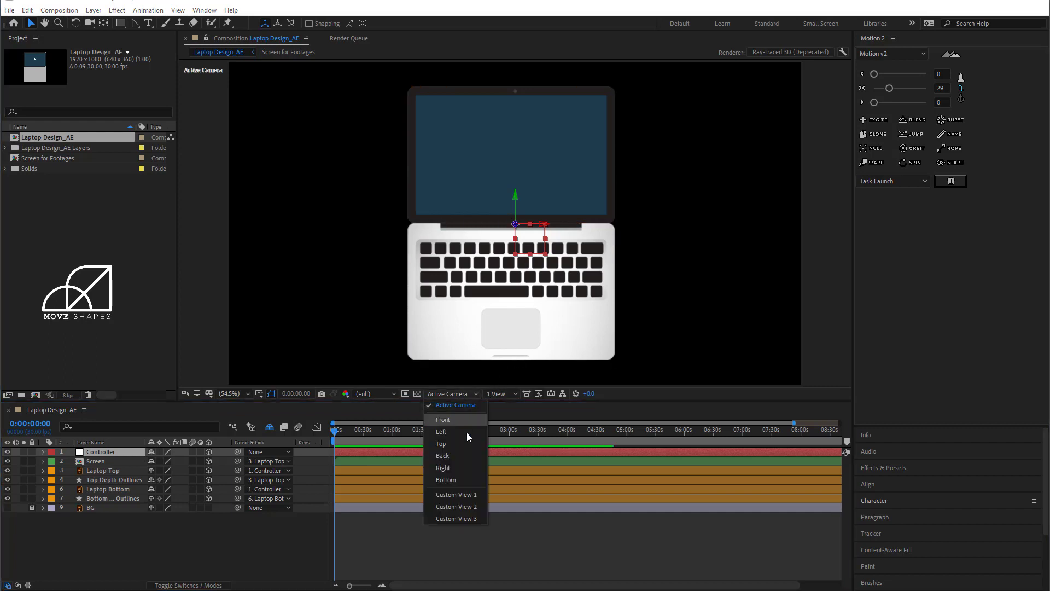
{"action": "left_click", "coordinate": [459, 465]}
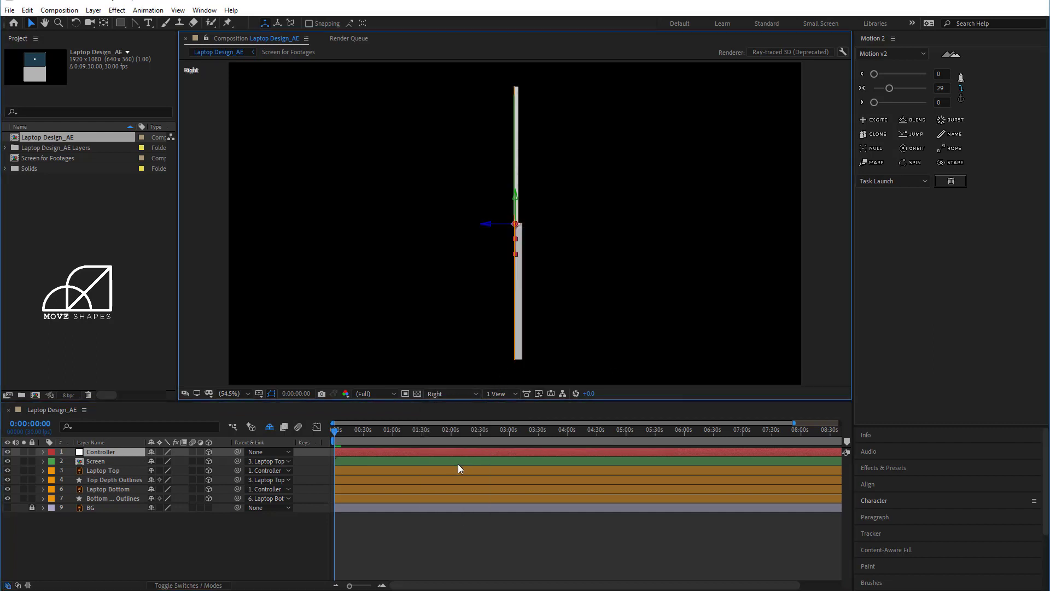
{"action": "left_click", "coordinate": [103, 23]}
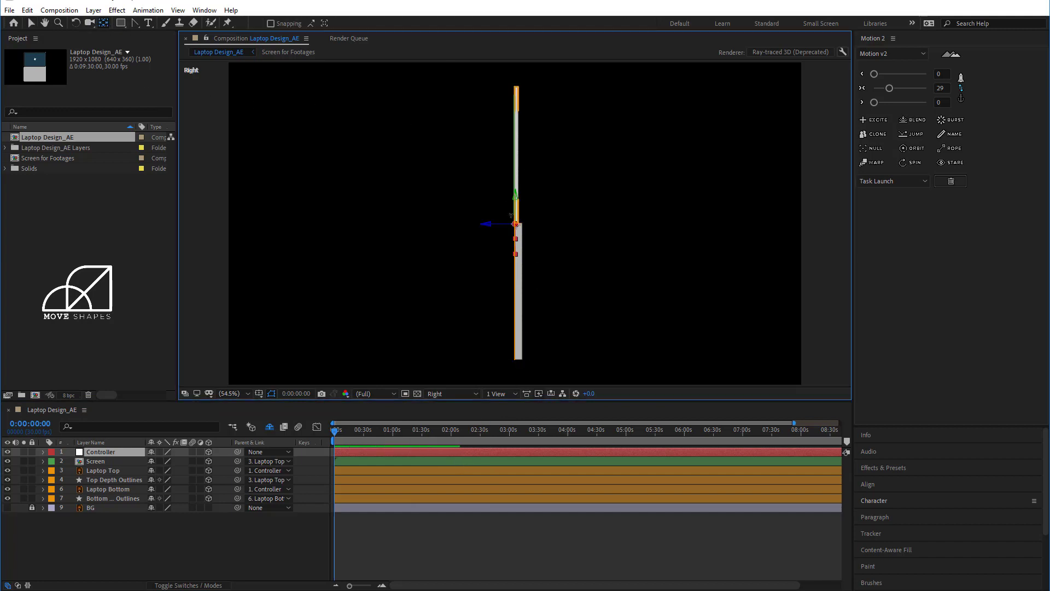
{"action": "left_click_drag", "start_coordinate": [518, 195], "coordinate": [515, 286]}
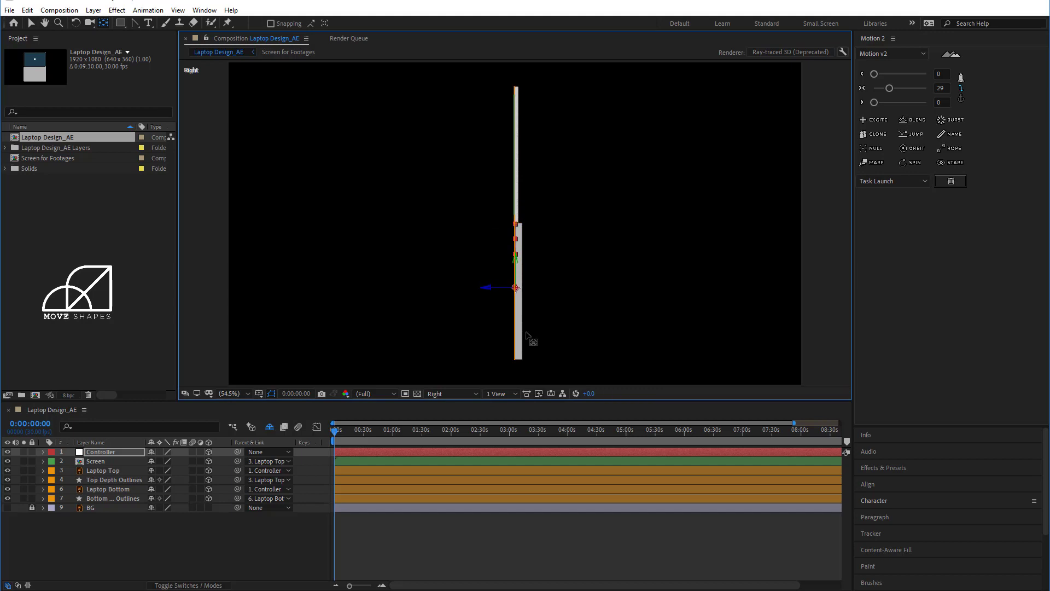
{"action": "key", "text": "slash"}
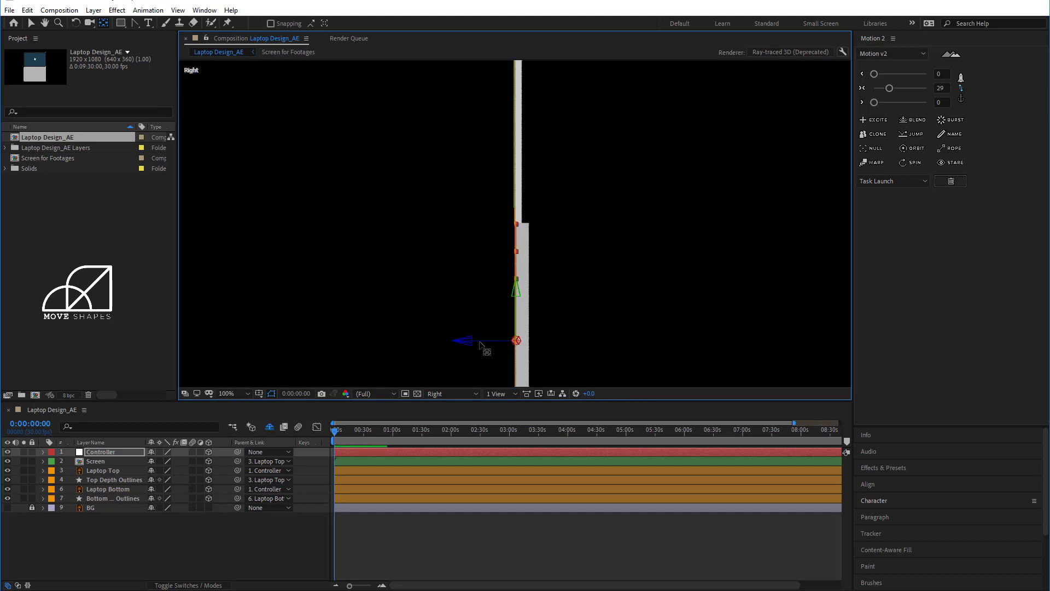
{"action": "left_click_drag", "start_coordinate": [516, 340], "coordinate": [522, 341]}
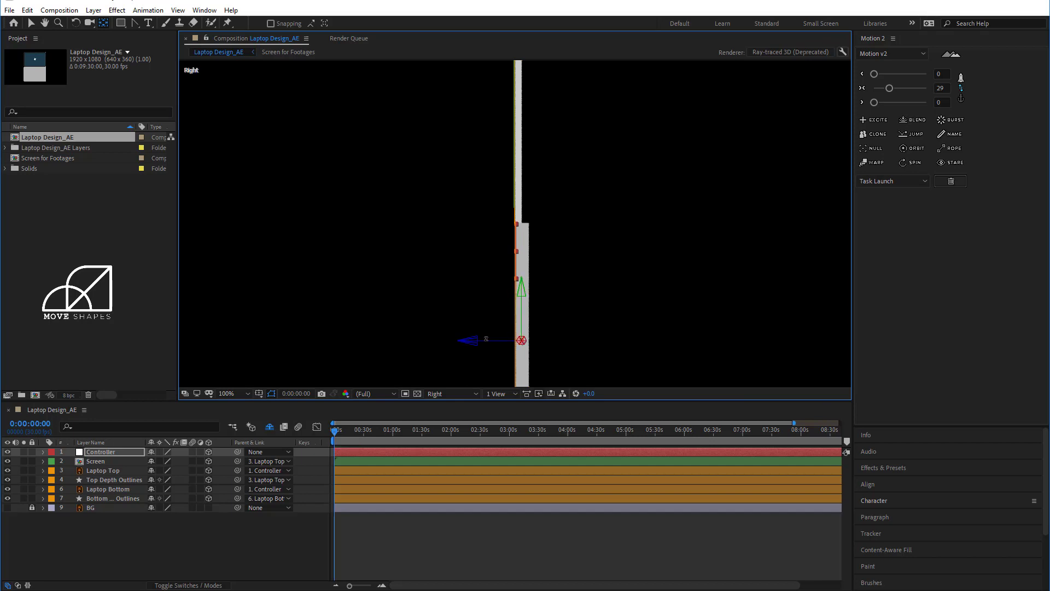
{"action": "key", "text": "comma"}
{"action": "key", "text": "comma"}
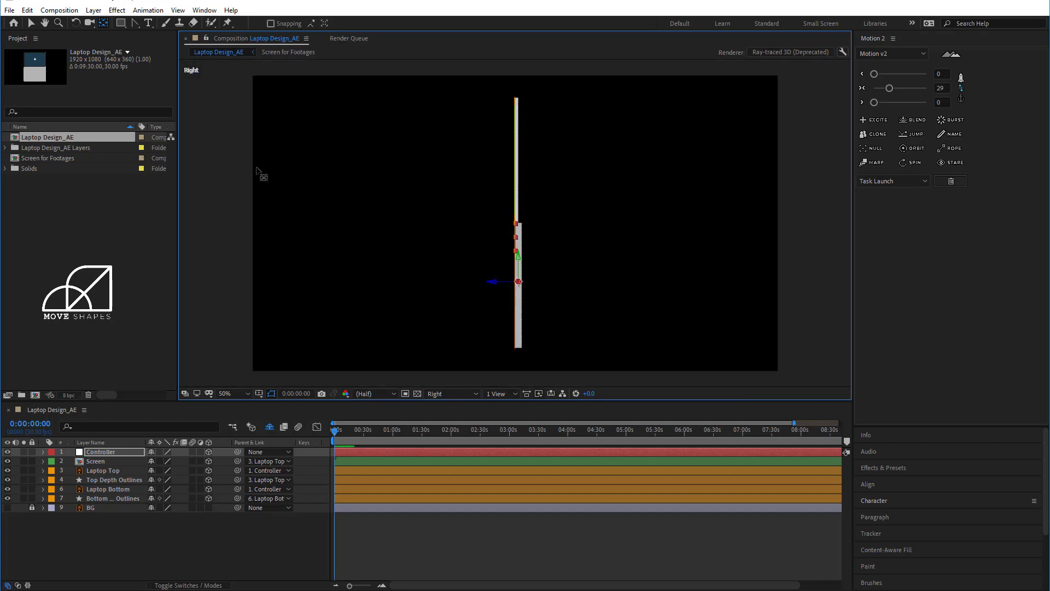
- Return to the Selection tool and the Active Camera view
{"action": "left_click", "coordinate": [32, 23]}
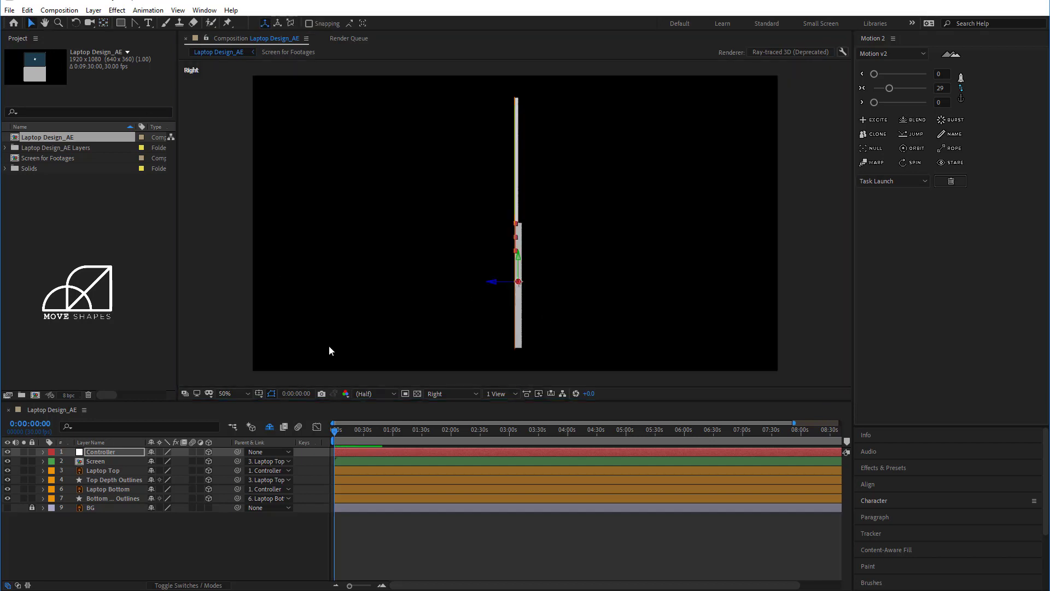
{"action": "left_click", "coordinate": [432, 394]}
{"action": "left_click", "coordinate": [443, 406]}
{"action": "left_click", "coordinate": [457, 536]}
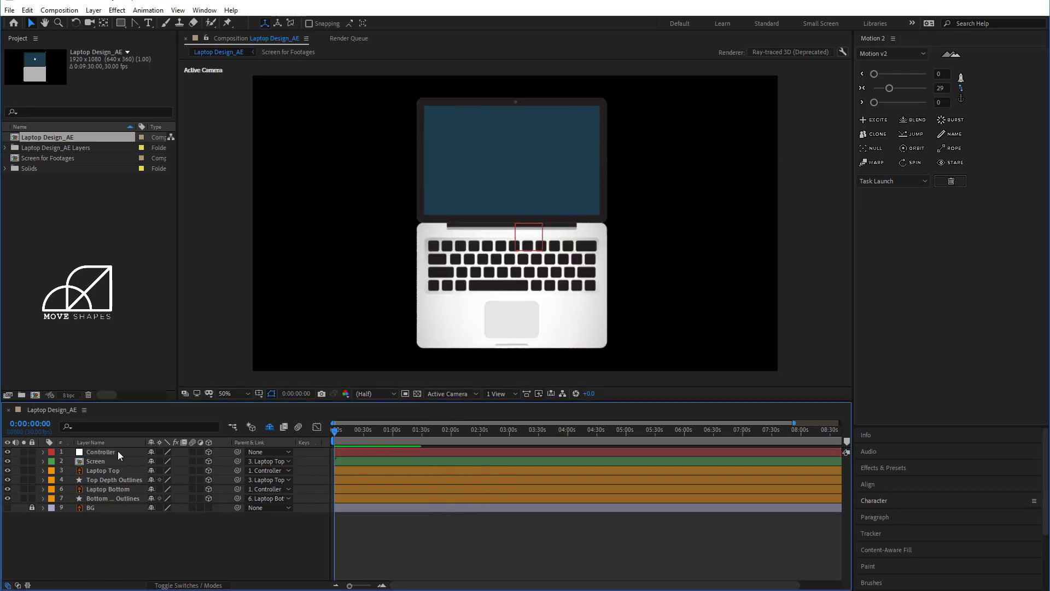
- Tilt the Laptop Top lid to 70° X Rotation
{"action": "left_click", "coordinate": [106, 471]}
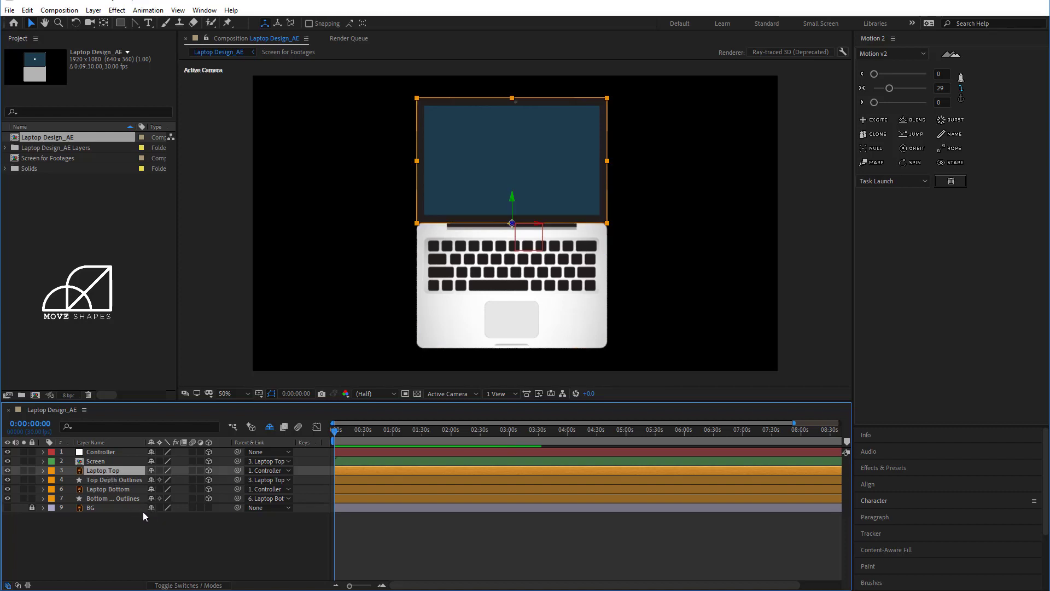
{"action": "key", "text": "r"}
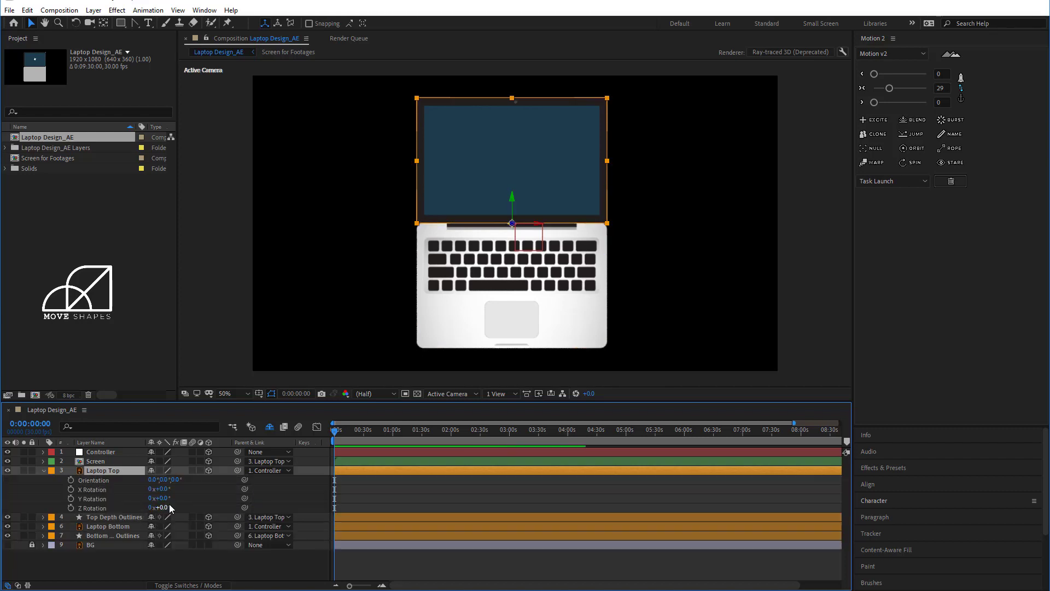
{"action": "left_click_drag", "start_coordinate": [163, 489], "coordinate": [205, 496]}
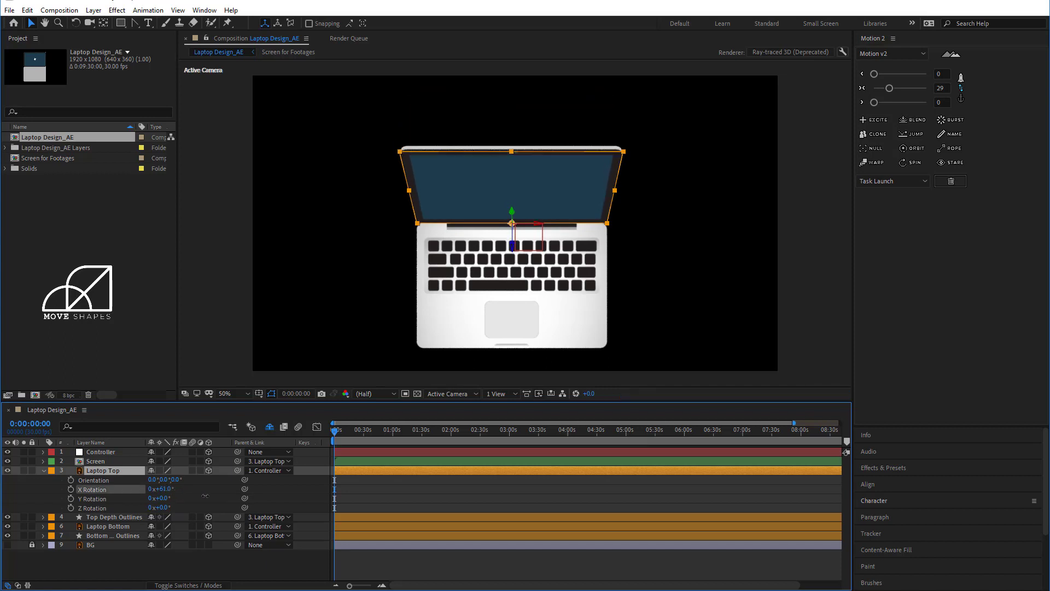
{"action": "left_click", "coordinate": [162, 488]}
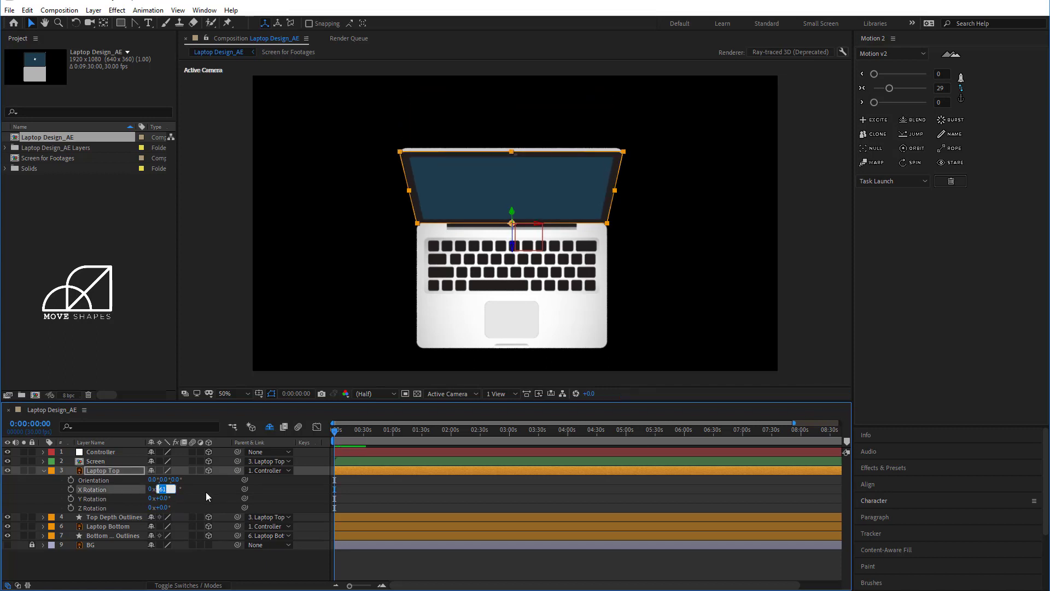
{"action": "type", "text": "70"}
{"action": "key", "text": "Return"}
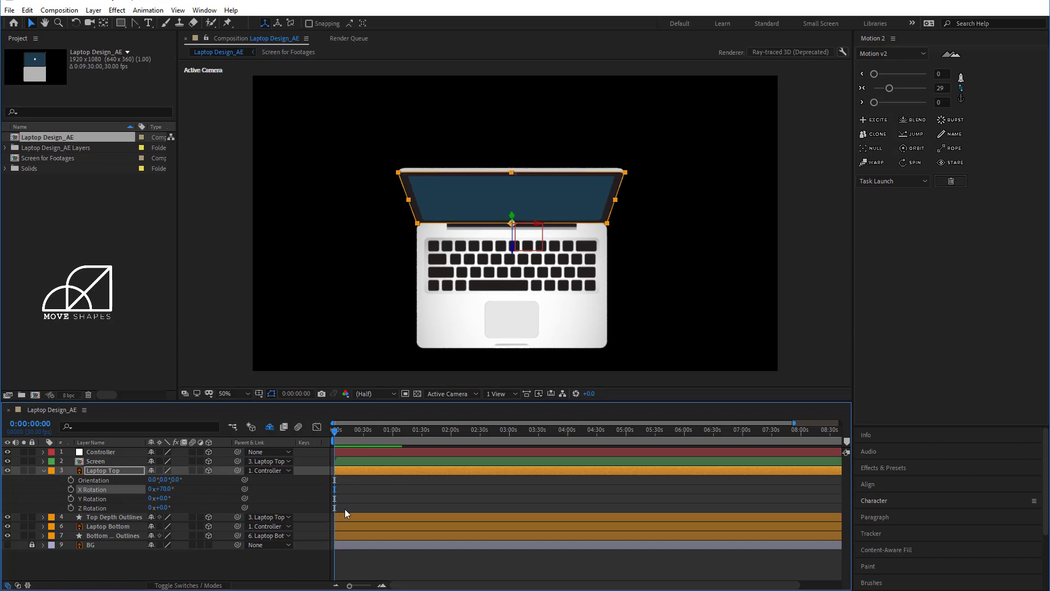
{"action": "left_click", "coordinate": [382, 562]}
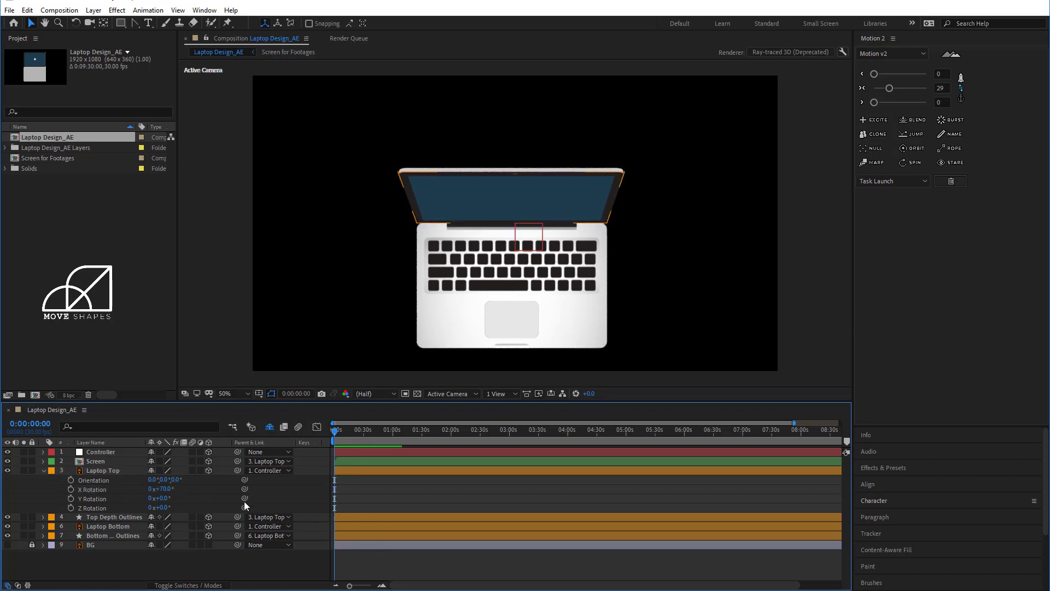
- Set the Controller's X Rotation to -90° so the laptop stands facing front
{"action": "left_click", "coordinate": [116, 451]}
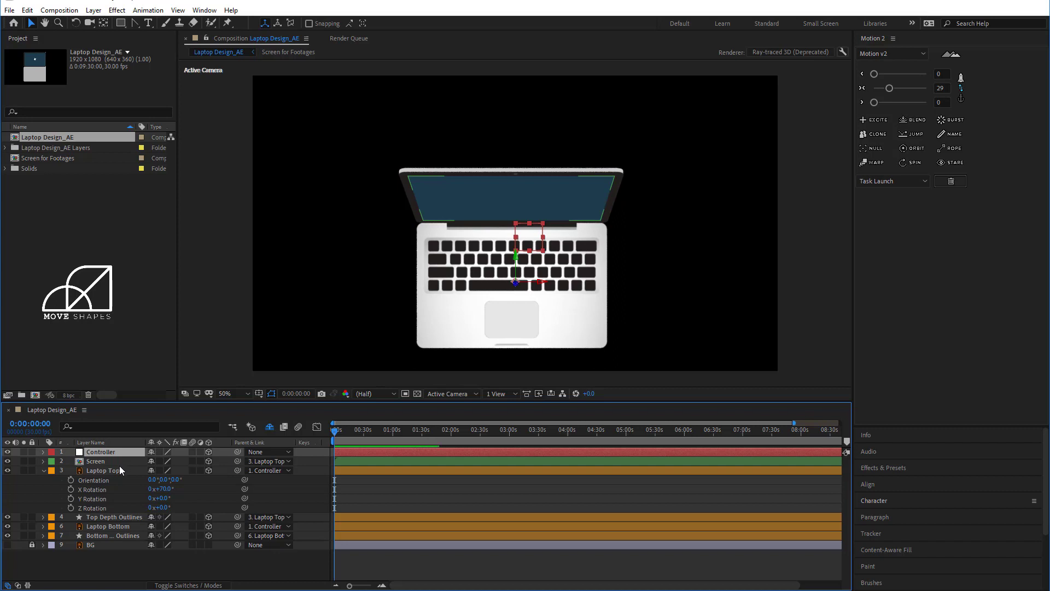
{"action": "key", "text": "r"}
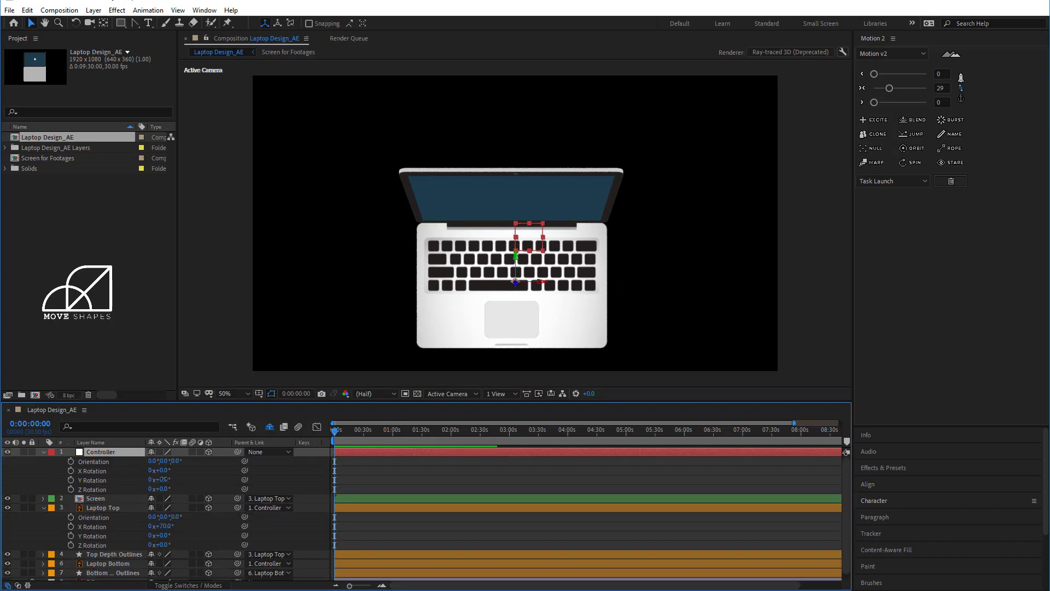
{"action": "left_click_drag", "start_coordinate": [162, 479], "coordinate": [168, 475]}
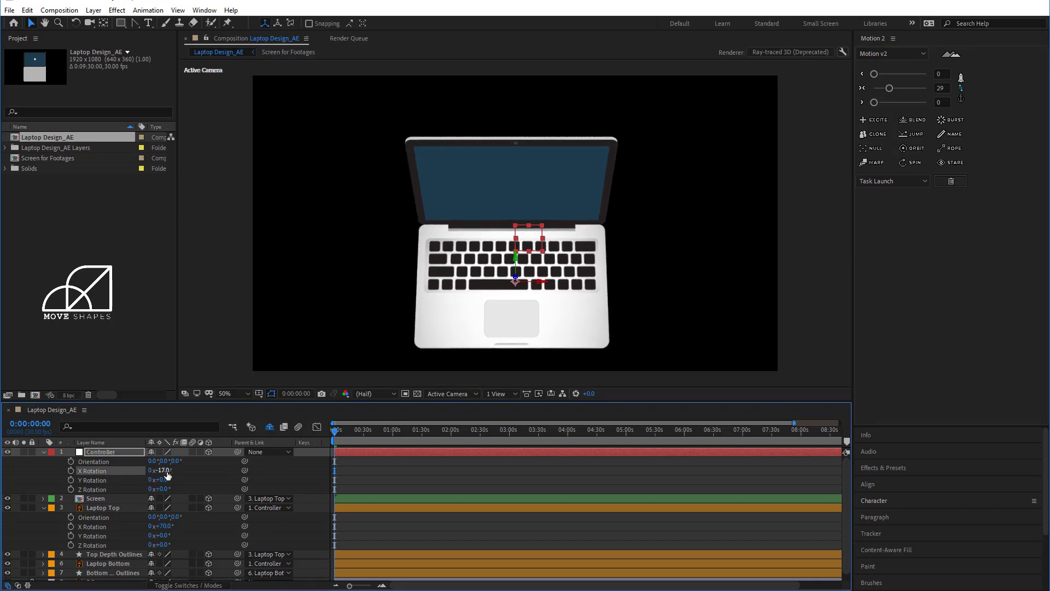
{"action": "left_click", "coordinate": [161, 470]}
{"action": "key", "text": "Return"}
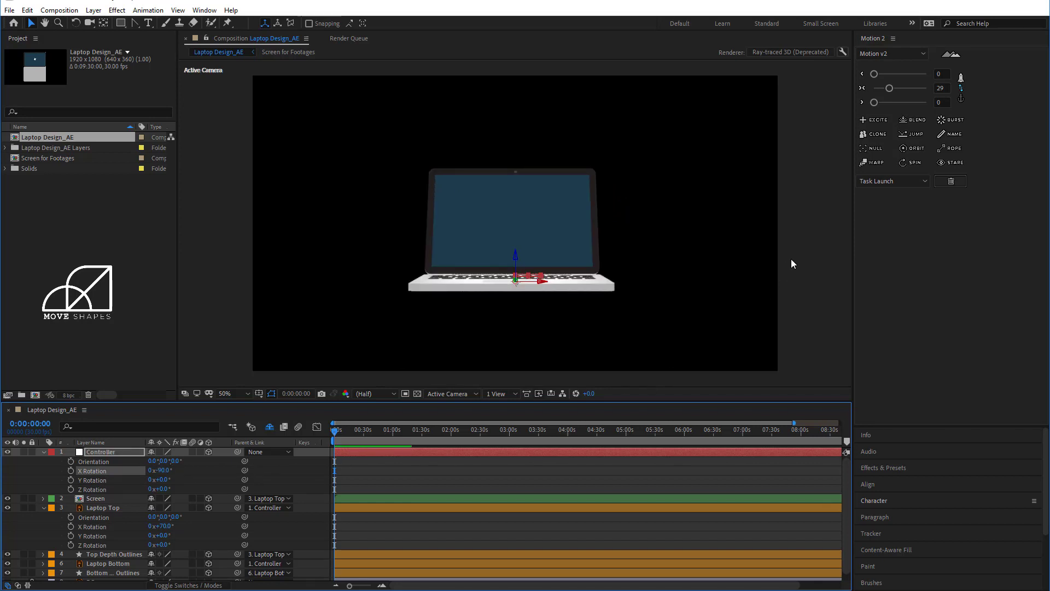
{"action": "left_click", "coordinate": [811, 245]}
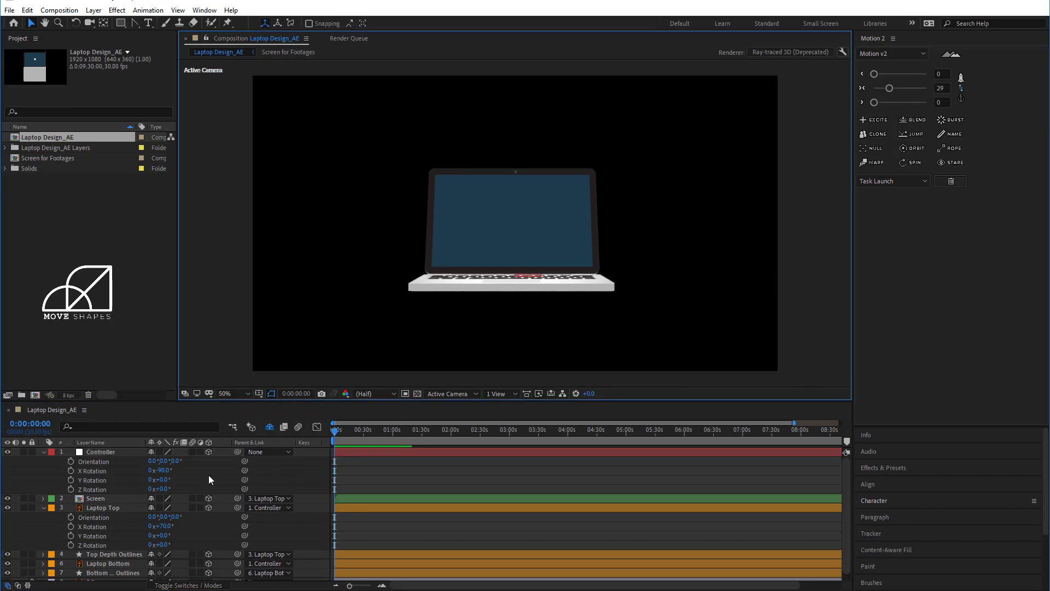
{"action": "left_click", "coordinate": [366, 466]}
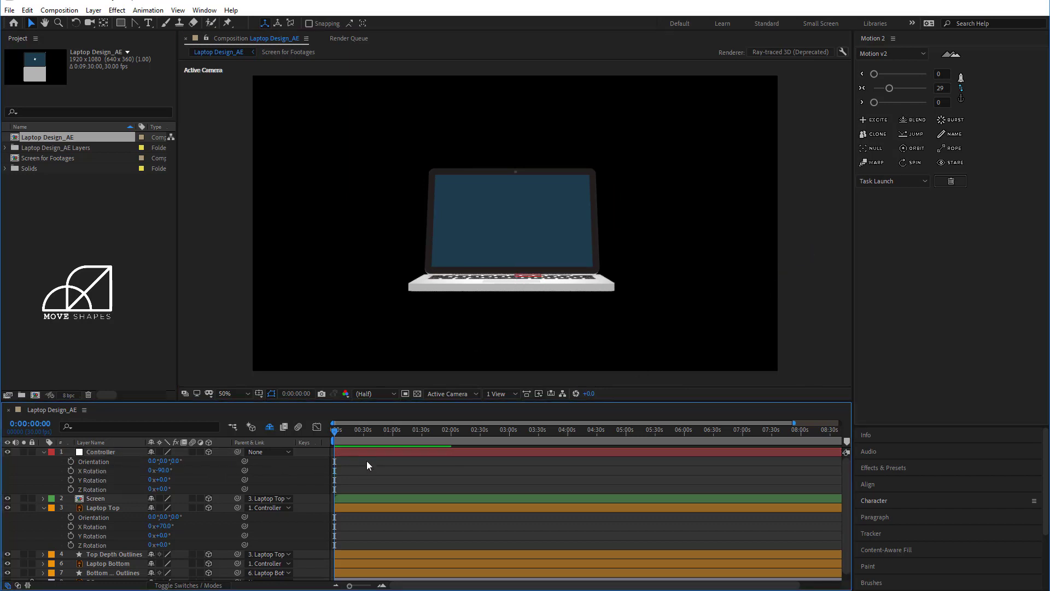
{"action": "key", "text": "r"}
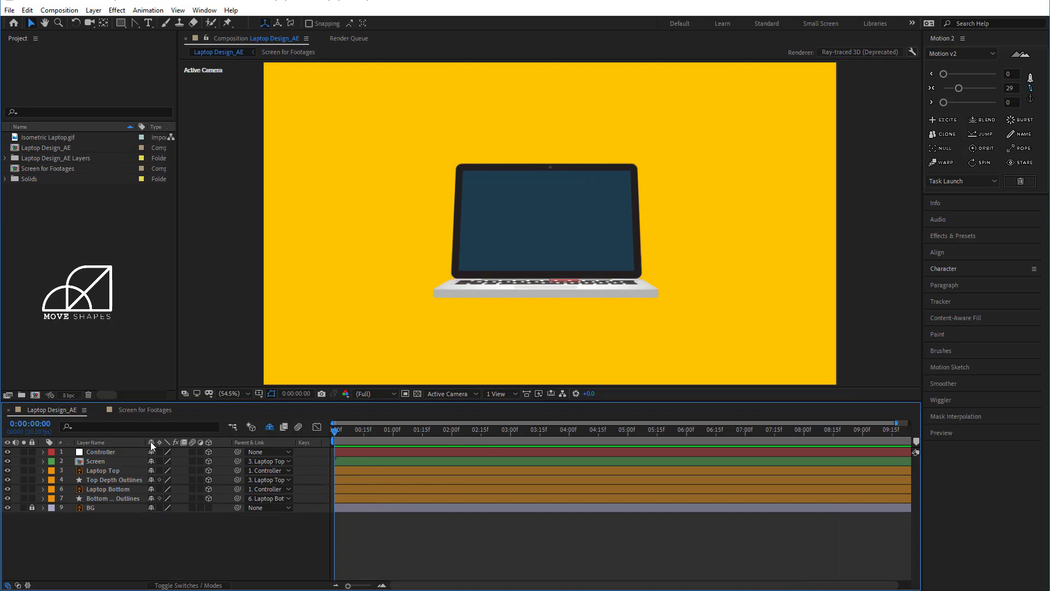
- Key the Controller's Position and X, Y, Z Rotation at 0:00 and show only keyframed properties
{"action": "left_click", "coordinate": [100, 452]}
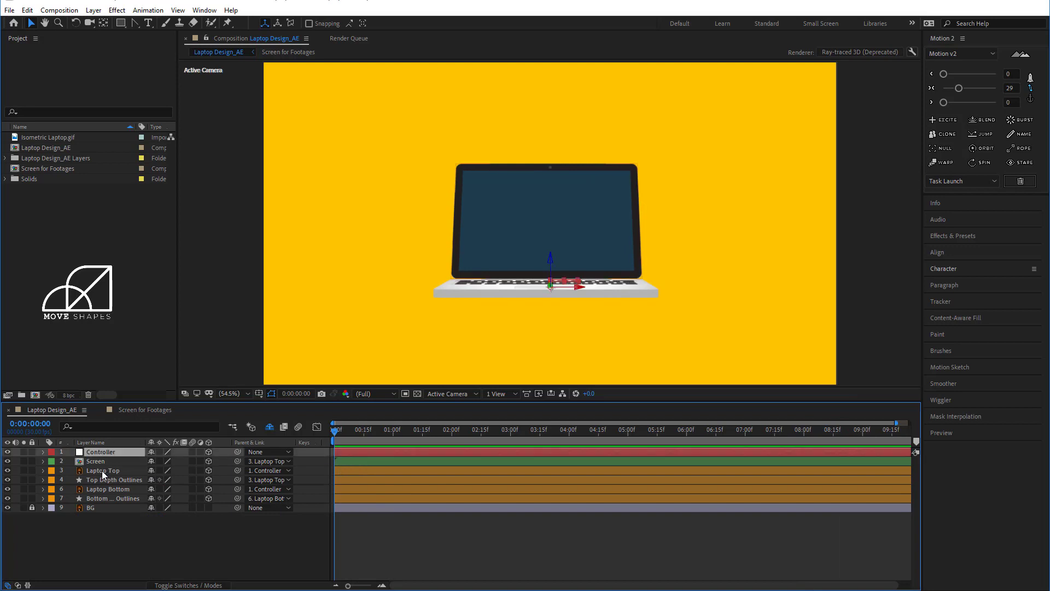
{"action": "key", "text": "r"}
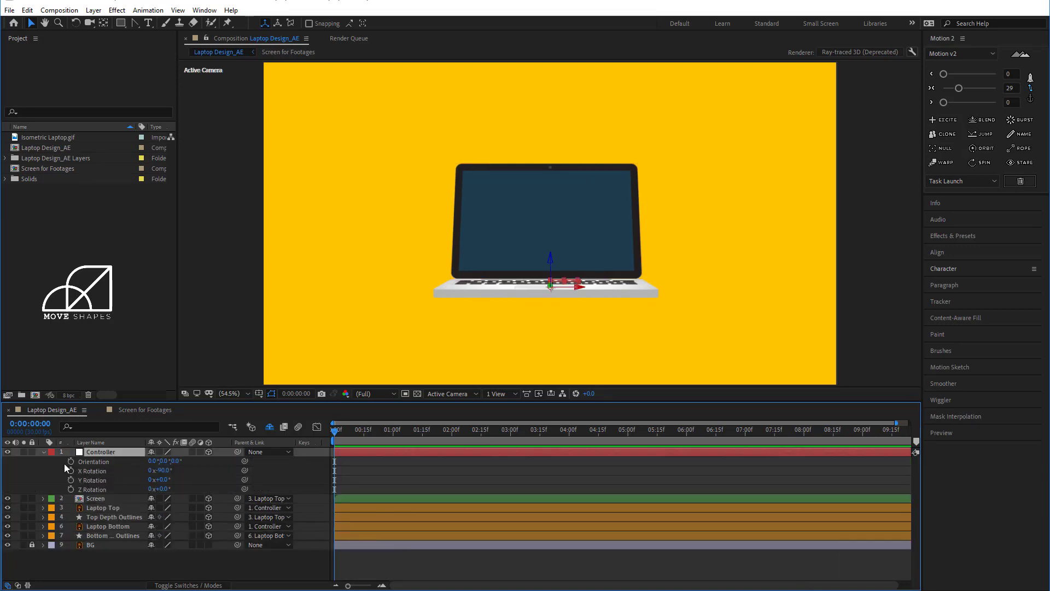
{"action": "left_click", "coordinate": [43, 451]}
{"action": "left_click", "coordinate": [44, 452]}
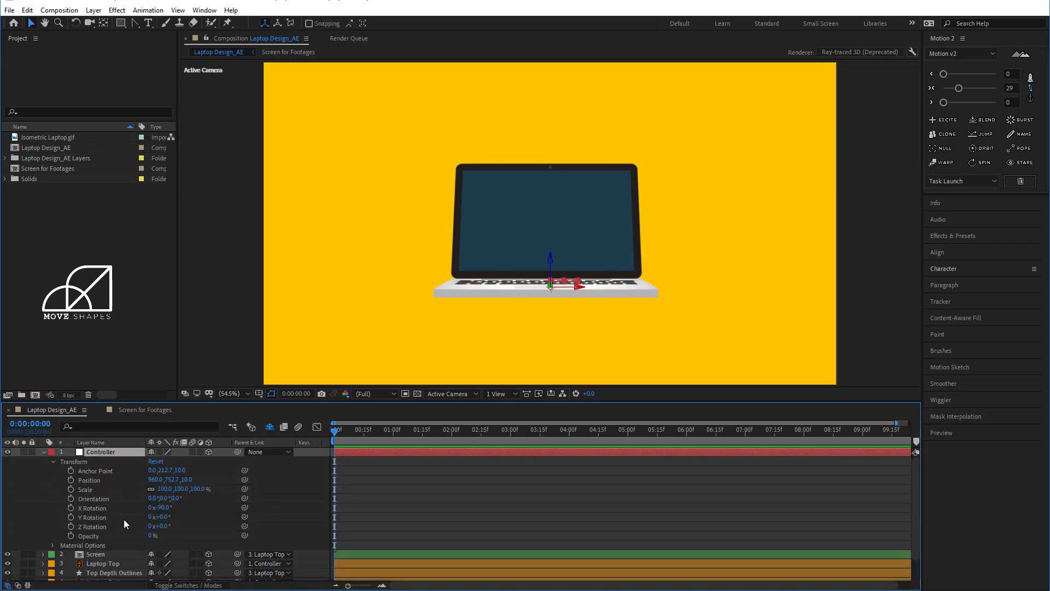
{"action": "left_click", "coordinate": [71, 507]}
{"action": "left_click", "coordinate": [71, 517]}
{"action": "left_click", "coordinate": [71, 526]}
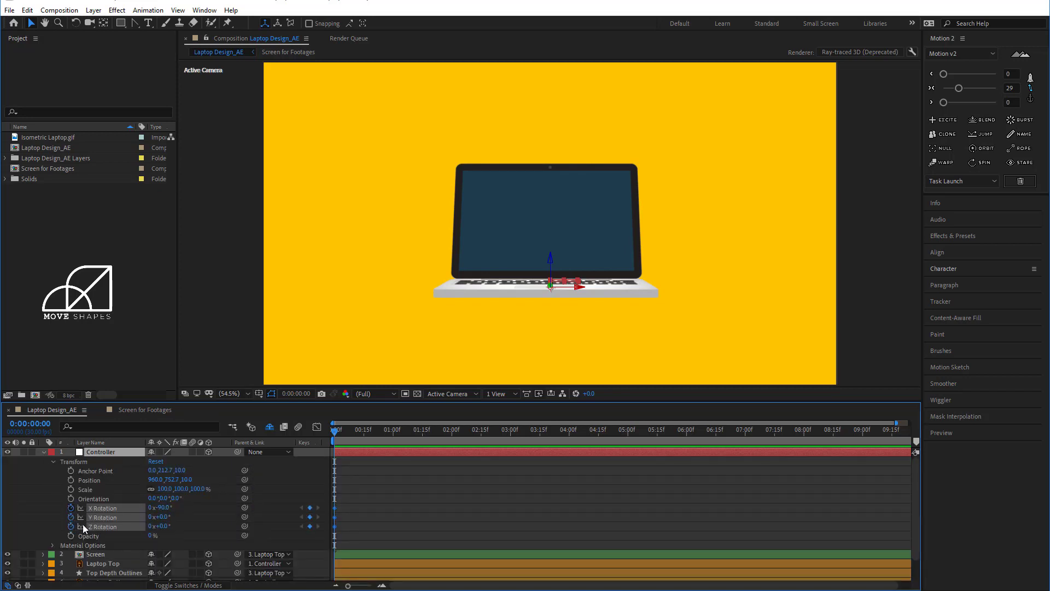
{"action": "left_click", "coordinate": [71, 479]}
{"action": "left_click", "coordinate": [354, 452]}
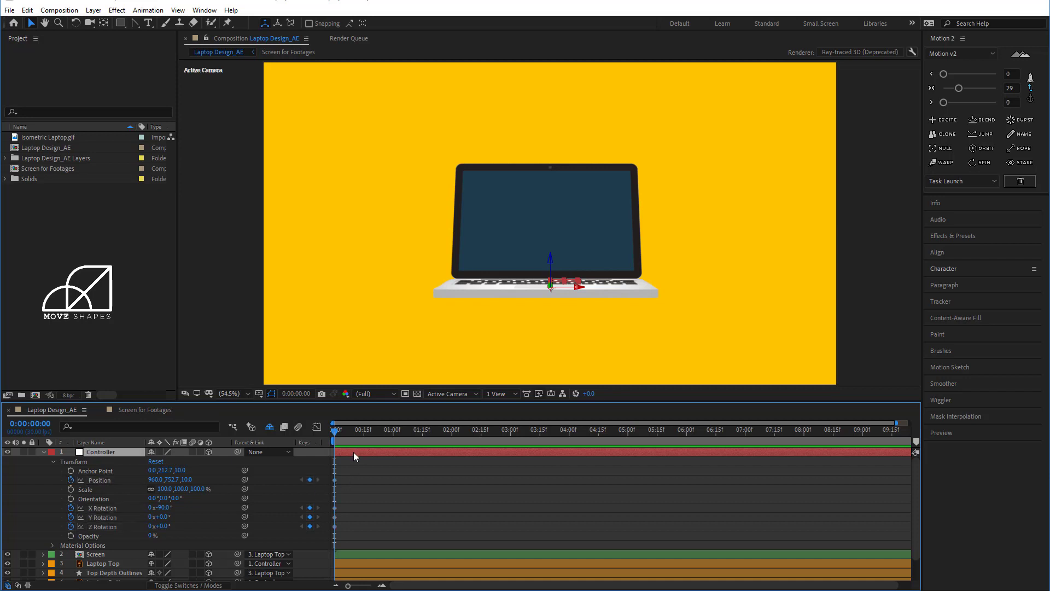
{"action": "key", "text": "u"}
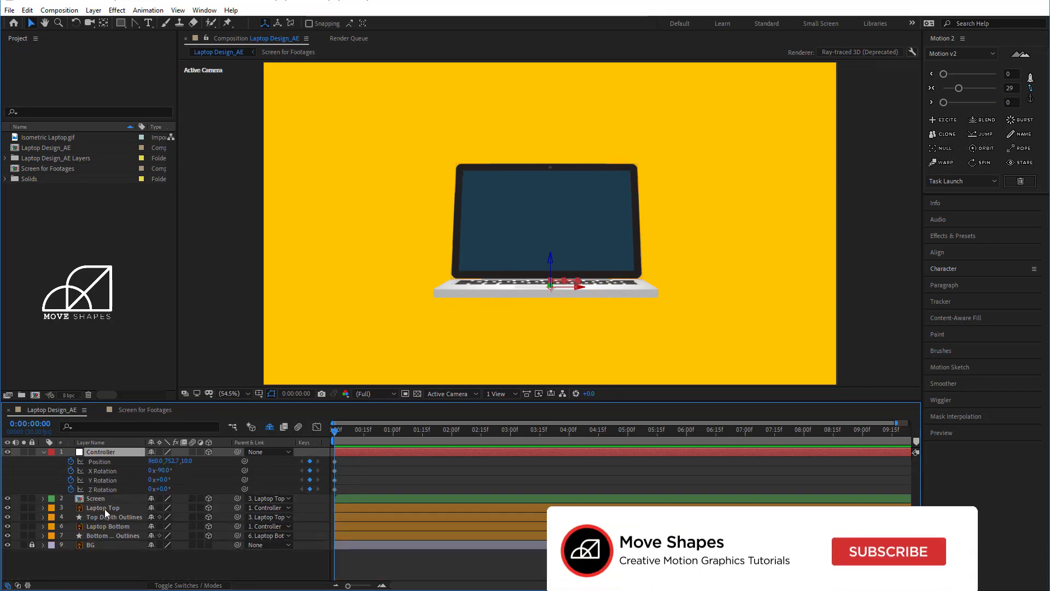
- Key Laptop Top's 70° X Rotation at 0:00 and show only that property
{"action": "left_click", "coordinate": [104, 507]}
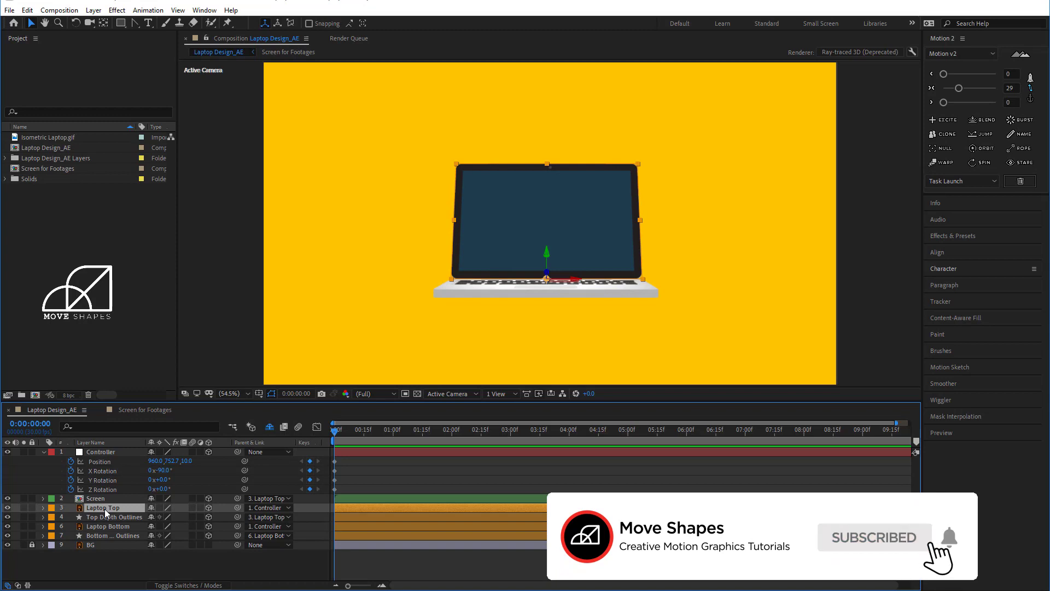
{"action": "key", "text": "r"}
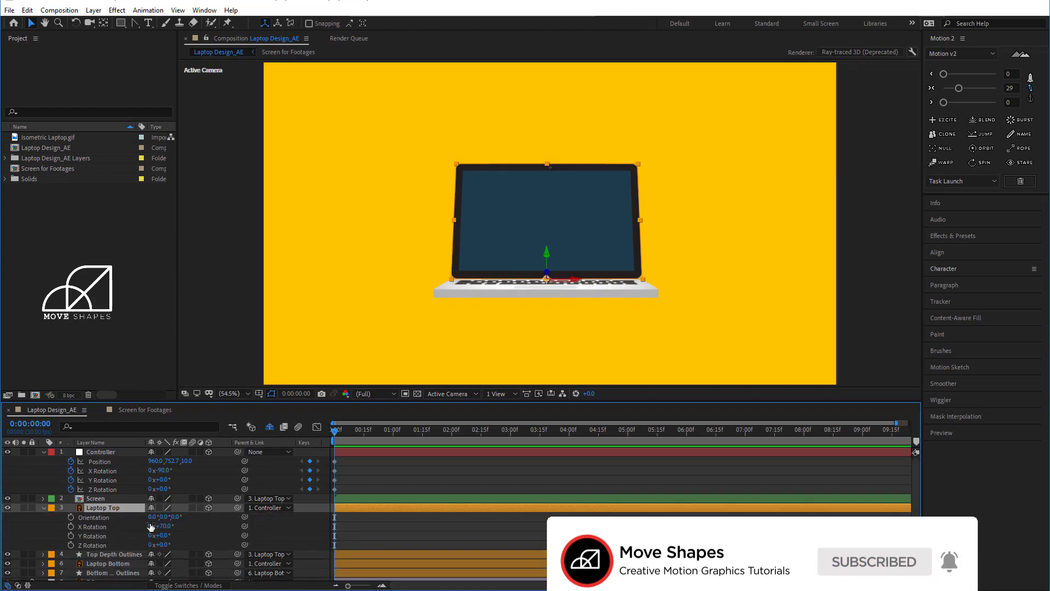
{"action": "left_click", "coordinate": [71, 527]}
{"action": "left_click", "coordinate": [365, 514]}
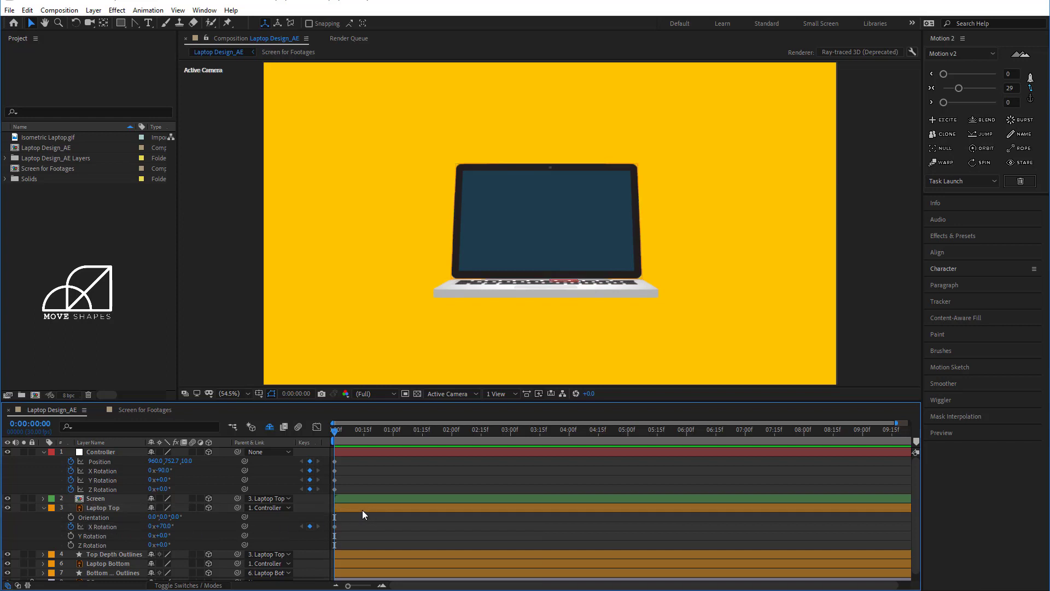
{"action": "left_click", "coordinate": [362, 510]}
{"action": "key", "text": "r"}
{"action": "key", "text": "u"}
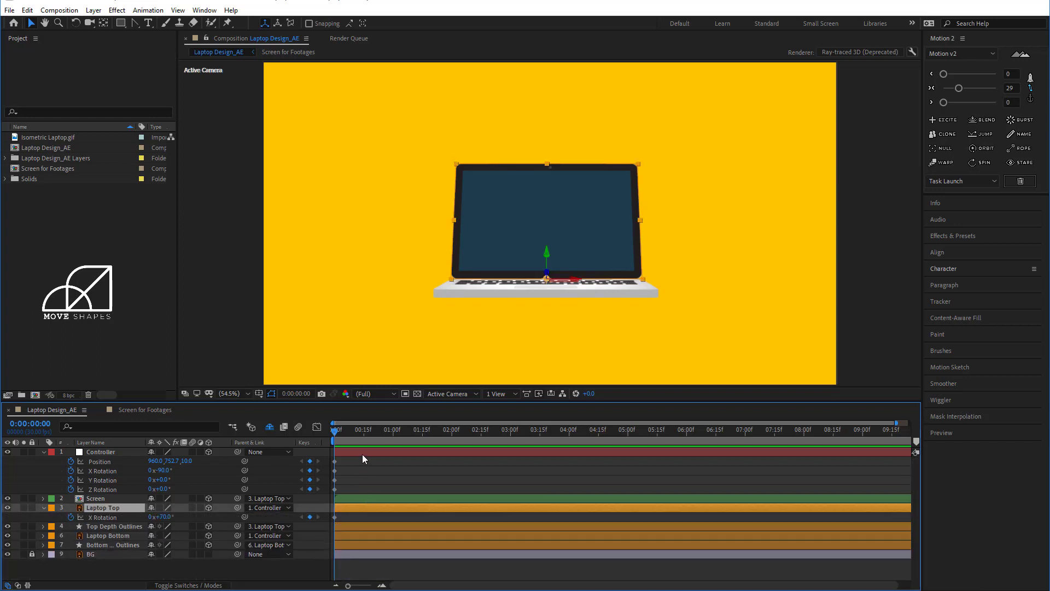
{"action": "left_click", "coordinate": [359, 450]}
{"action": "left_click", "coordinate": [360, 460]}
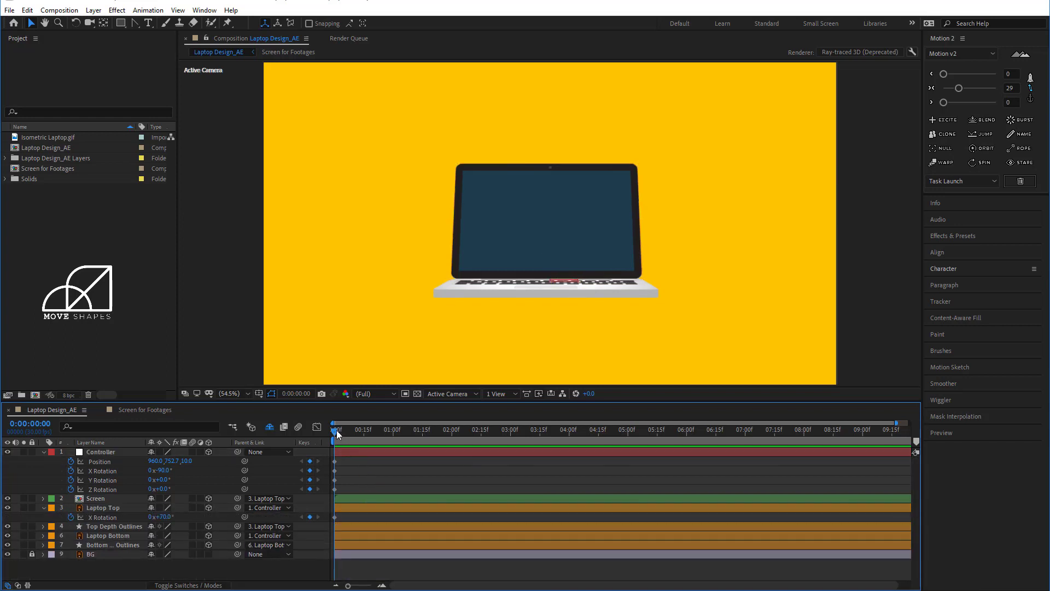
- At 1:04, key the Controller at X −53°, Y −4°, Z 324° and Position Z −1264
{"action": "left_click_drag", "start_coordinate": [335, 430], "coordinate": [404, 440]}
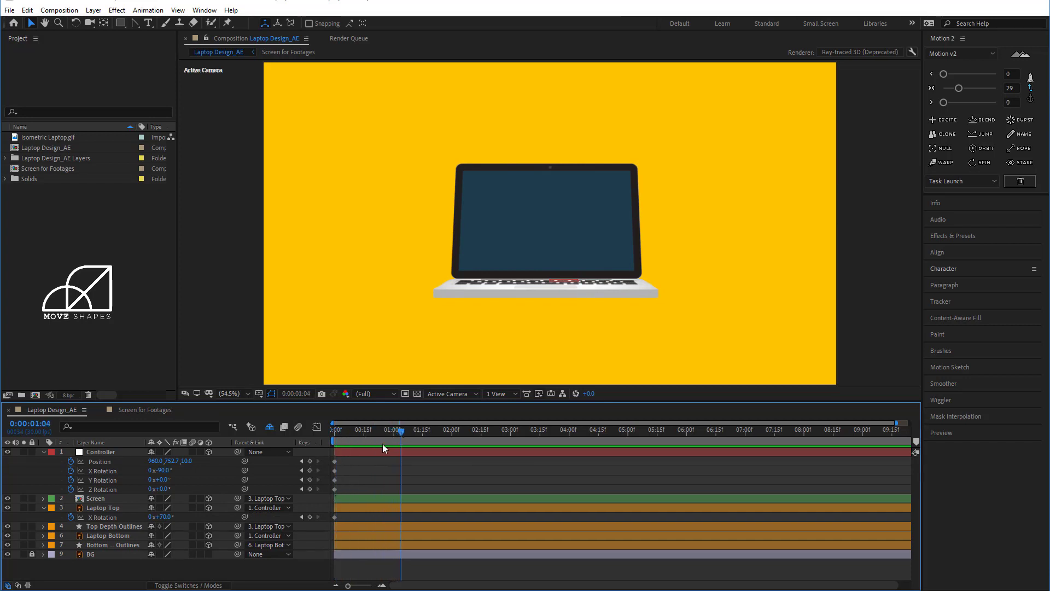
{"action": "left_click_drag", "start_coordinate": [164, 473], "coordinate": [190, 477]}
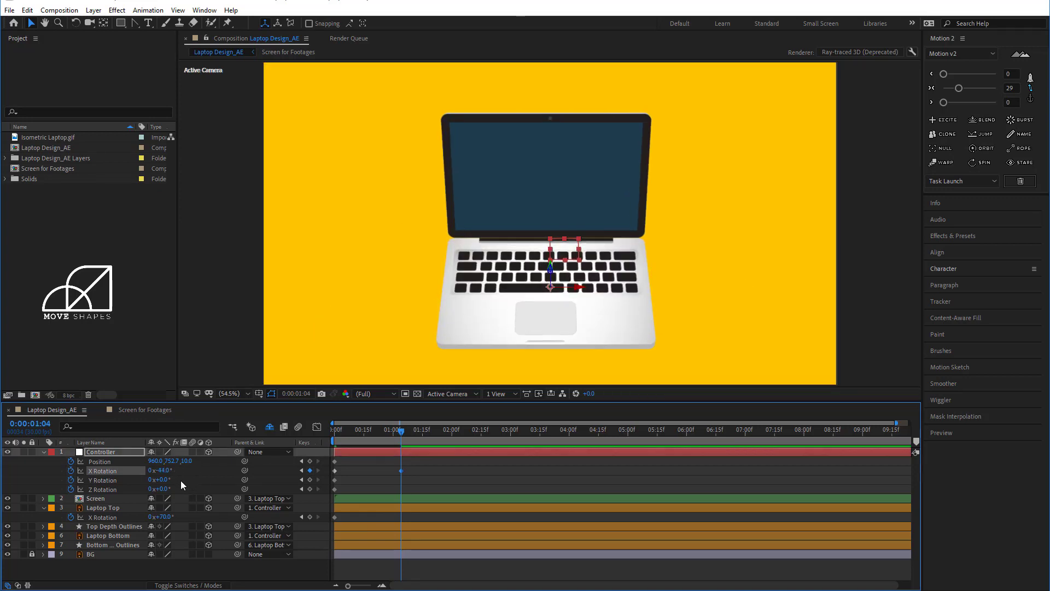
{"action": "key", "text": "ctrl+z"}
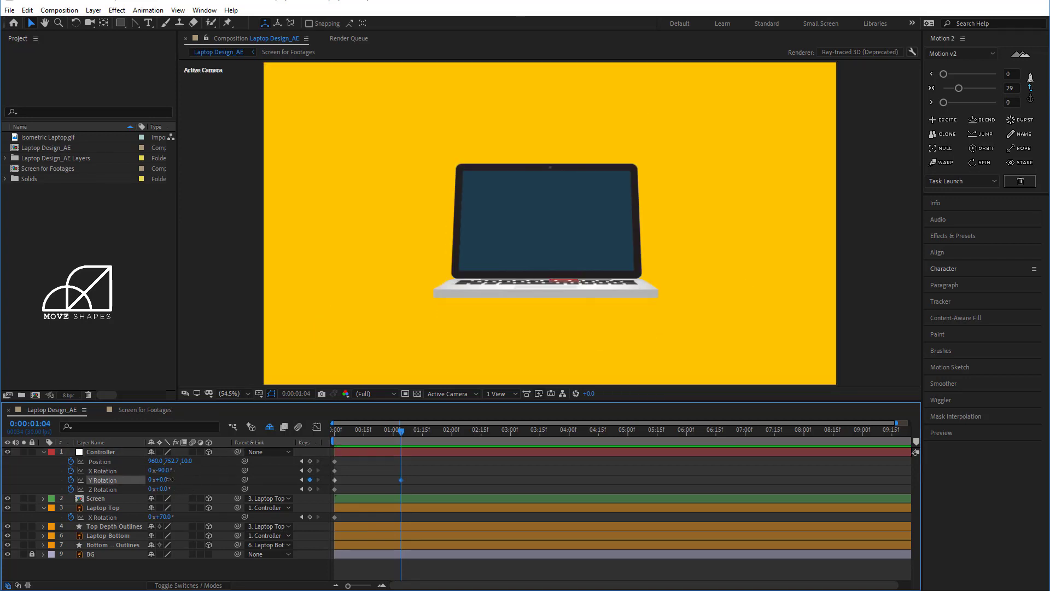
{"action": "mouse_move", "coordinate": [165, 481]}
{"action": "left_mouse_down"}
{"action": "mouse_move", "coordinate": [200, 497]}
{"action": "mouse_move", "coordinate": [356, 501]}
{"action": "mouse_move", "coordinate": [314, 500]}
{"action": "left_mouse_up"}
{"action": "key", "text": "ctrl+z"}
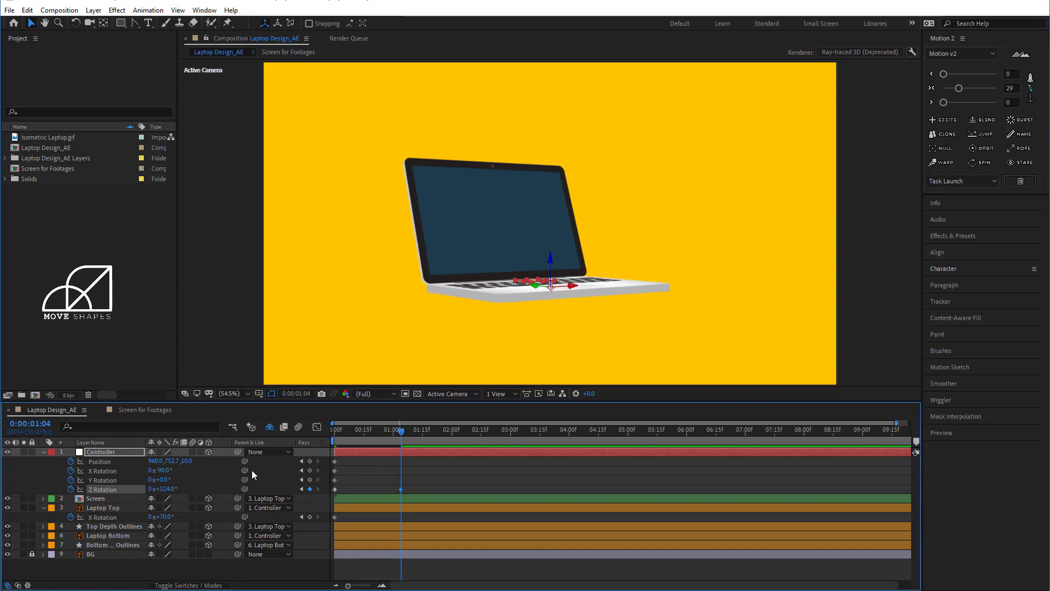
{"action": "left_click_drag", "start_coordinate": [162, 480], "coordinate": [160, 479]}
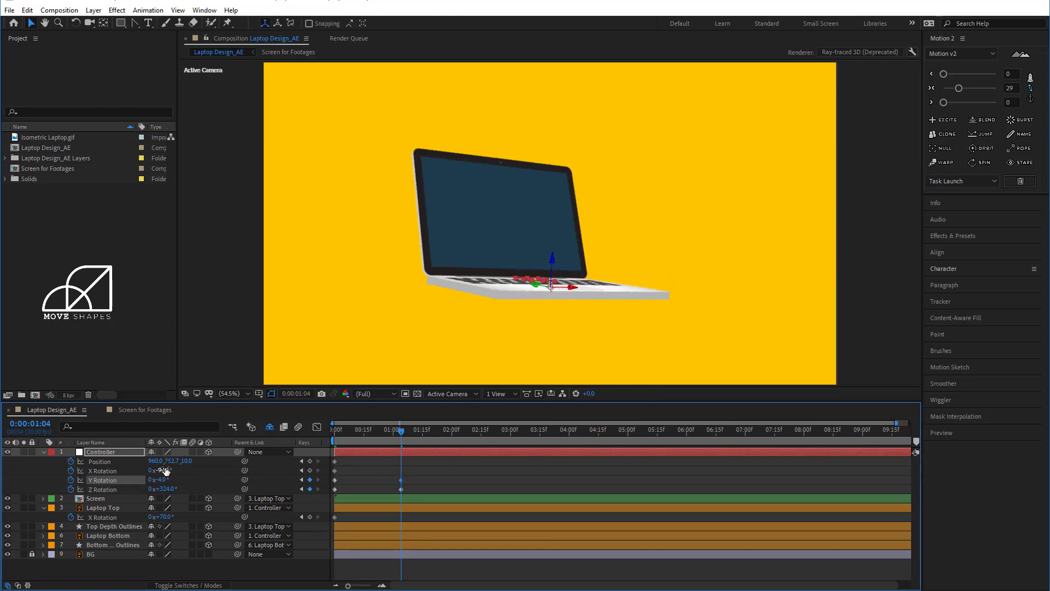
{"action": "mouse_move", "coordinate": [162, 471]}
{"action": "left_mouse_down"}
{"action": "mouse_move", "coordinate": [189, 470]}
{"action": "mouse_move", "coordinate": [159, 461]}
{"action": "mouse_move", "coordinate": [195, 465]}
{"action": "left_mouse_up"}
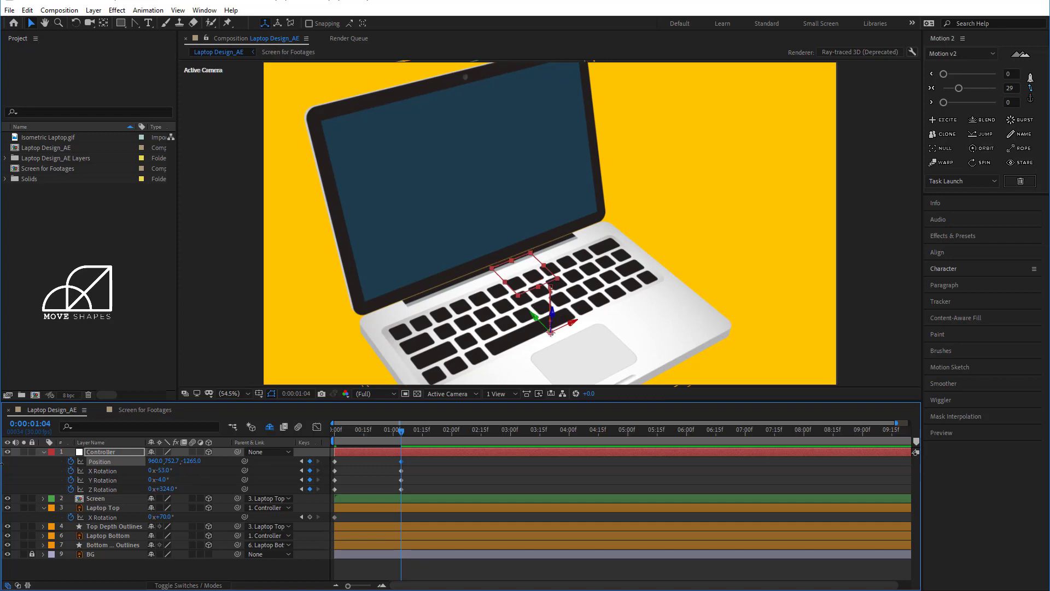
- Rewind to the start and preview the laptop swinging toward the camera
{"action": "key", "text": "F2"}
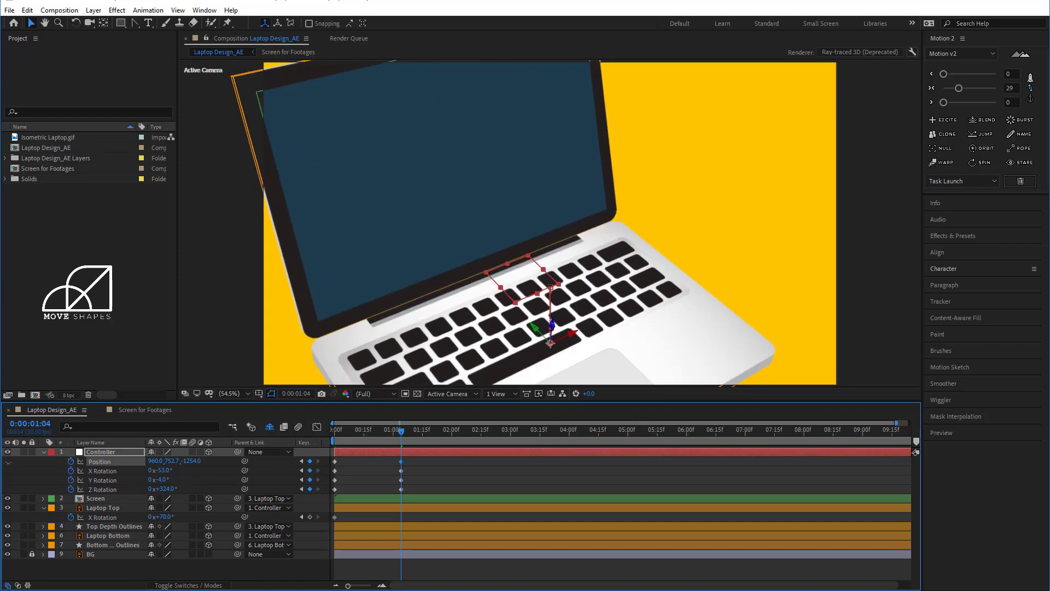
{"action": "left_click_drag", "start_coordinate": [396, 432], "coordinate": [313, 442]}
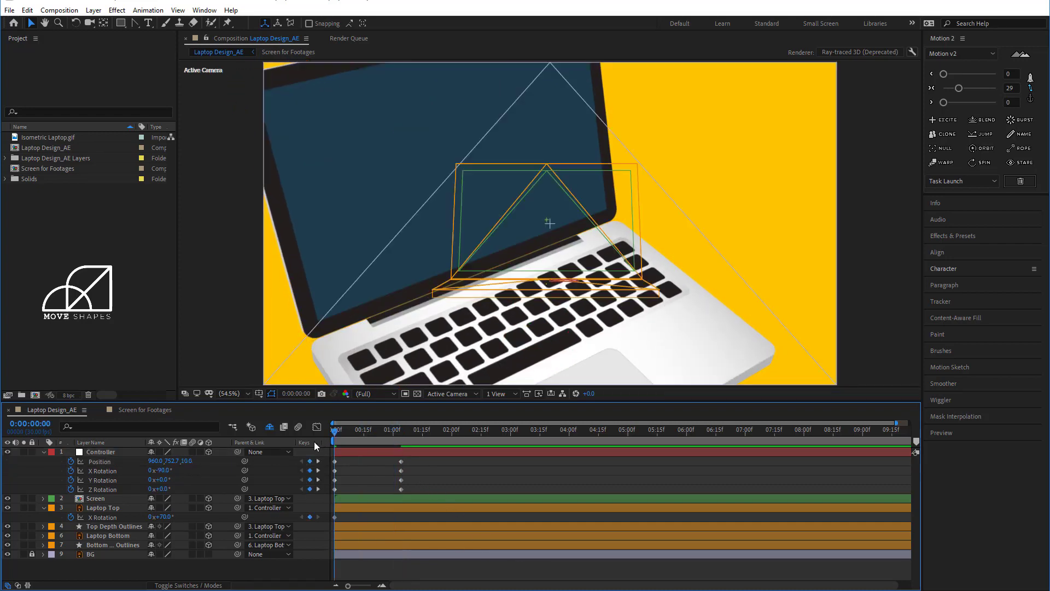
{"action": "key", "text": "space"}
{"action": "key", "text": "space"}
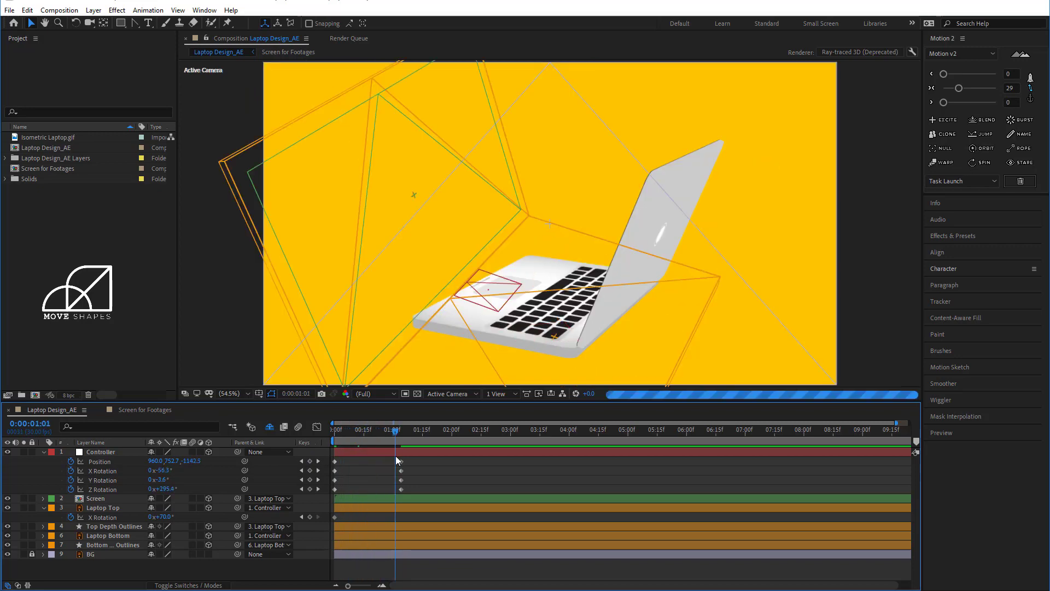
- At 4:01, key the Controller at X −59°, Y −7°, Z 1x+22° and Position Z −1264
{"action": "key", "text": "k"}
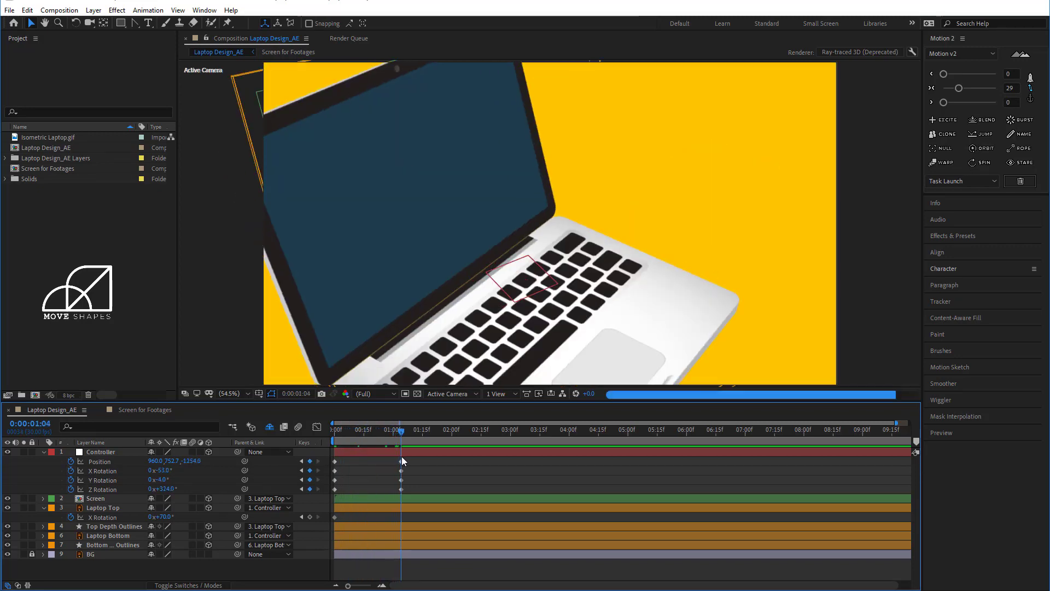
{"action": "left_click_drag", "start_coordinate": [401, 459], "coordinate": [570, 478]}
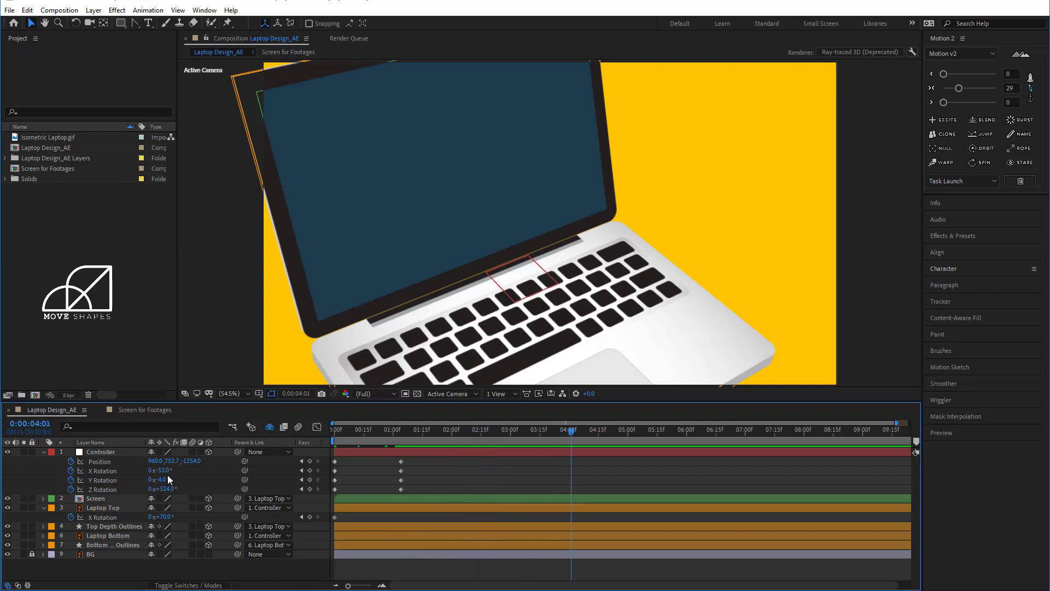
{"action": "left_click_drag", "start_coordinate": [168, 489], "coordinate": [189, 493]}
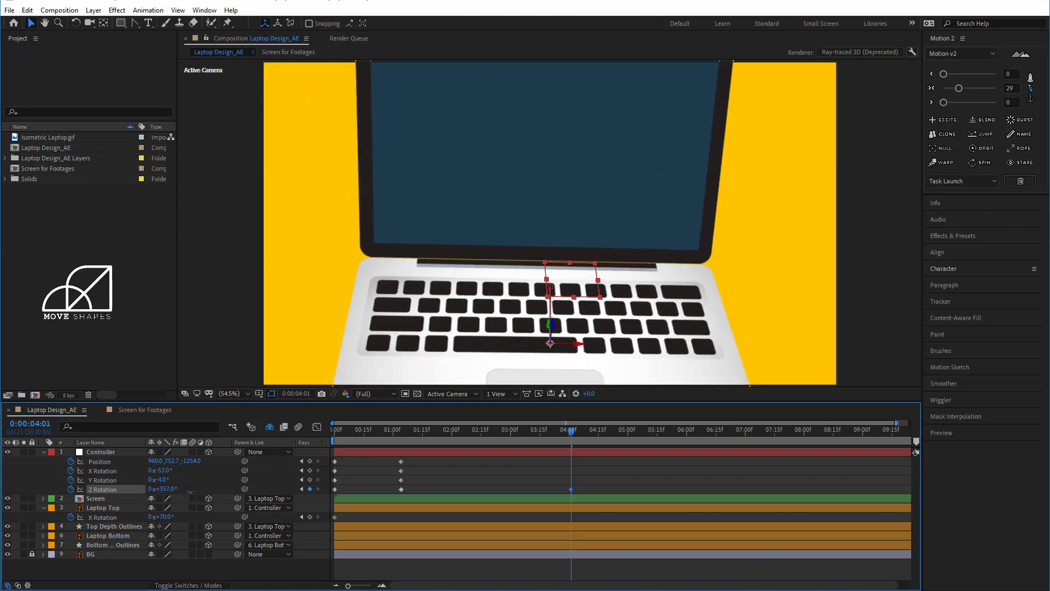
{"action": "left_click_drag", "start_coordinate": [192, 493], "coordinate": [189, 497]}
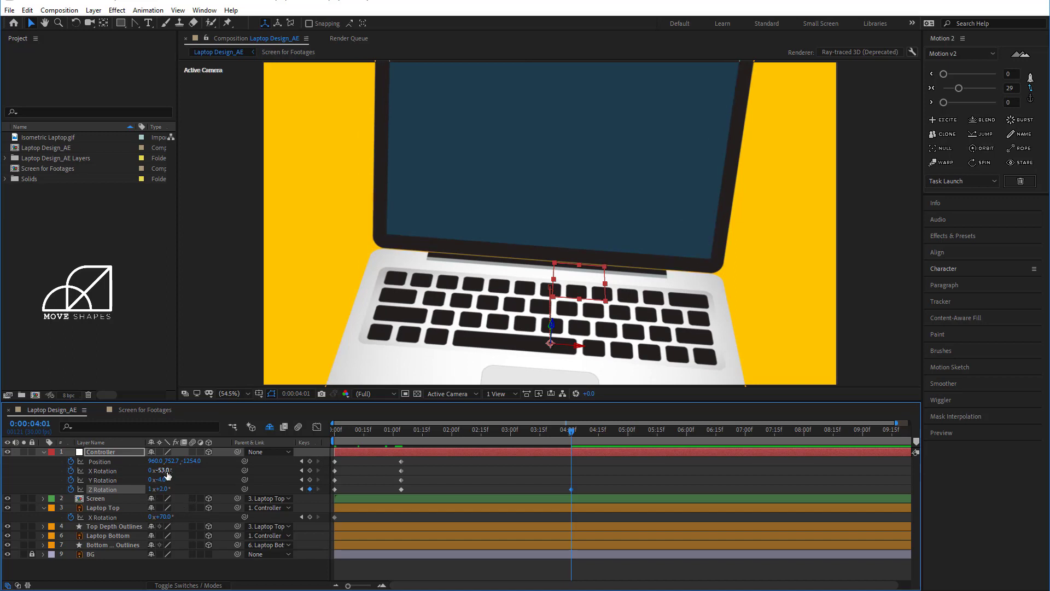
{"action": "left_click_drag", "start_coordinate": [163, 470], "coordinate": [170, 489]}
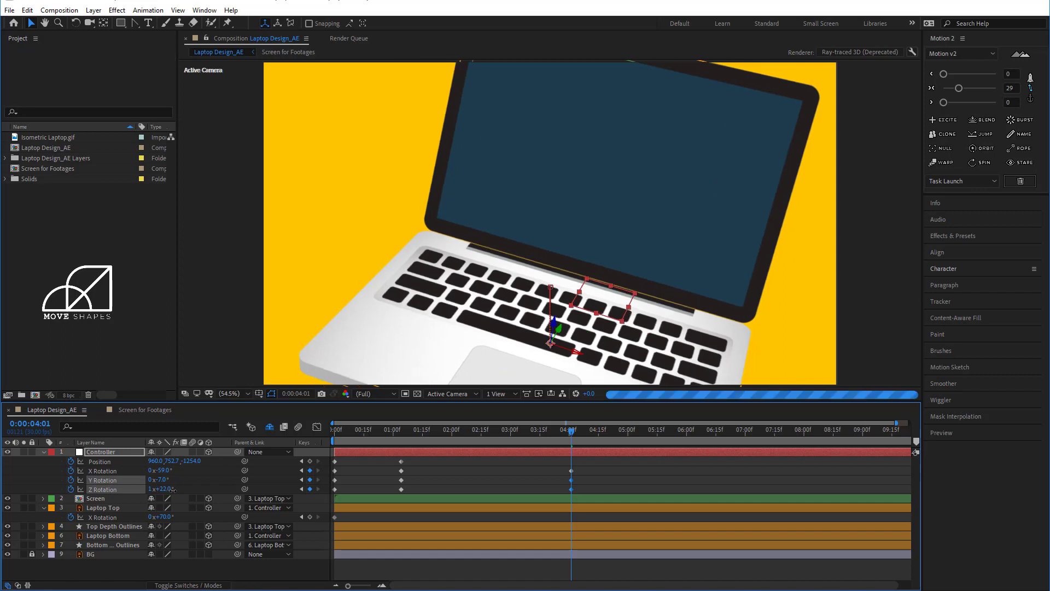
{"action": "left_click_drag", "start_coordinate": [171, 489], "coordinate": [175, 489]}
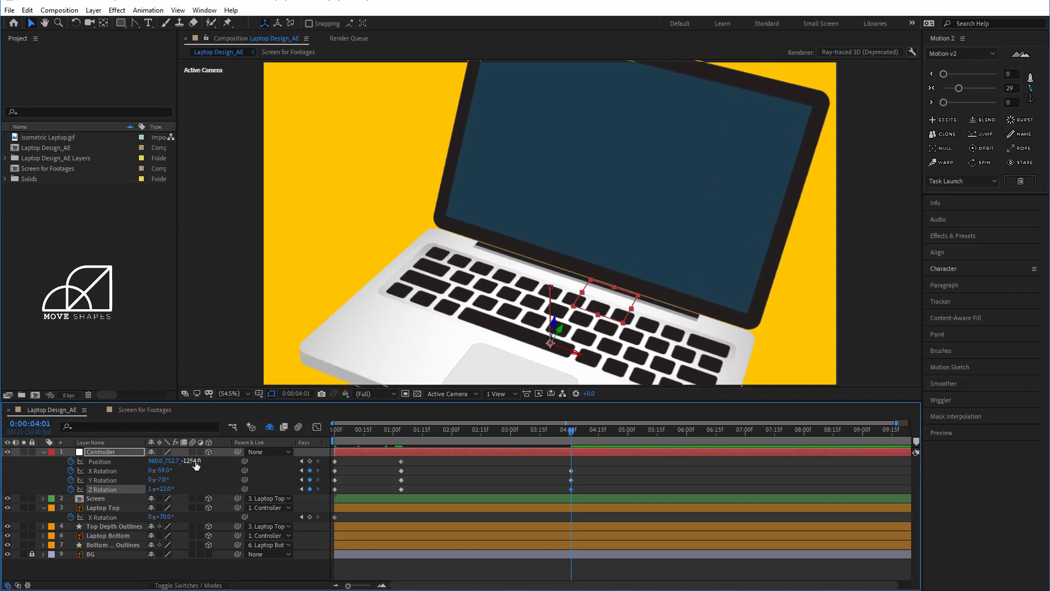
{"action": "left_click_drag", "start_coordinate": [192, 461], "coordinate": [187, 461]}
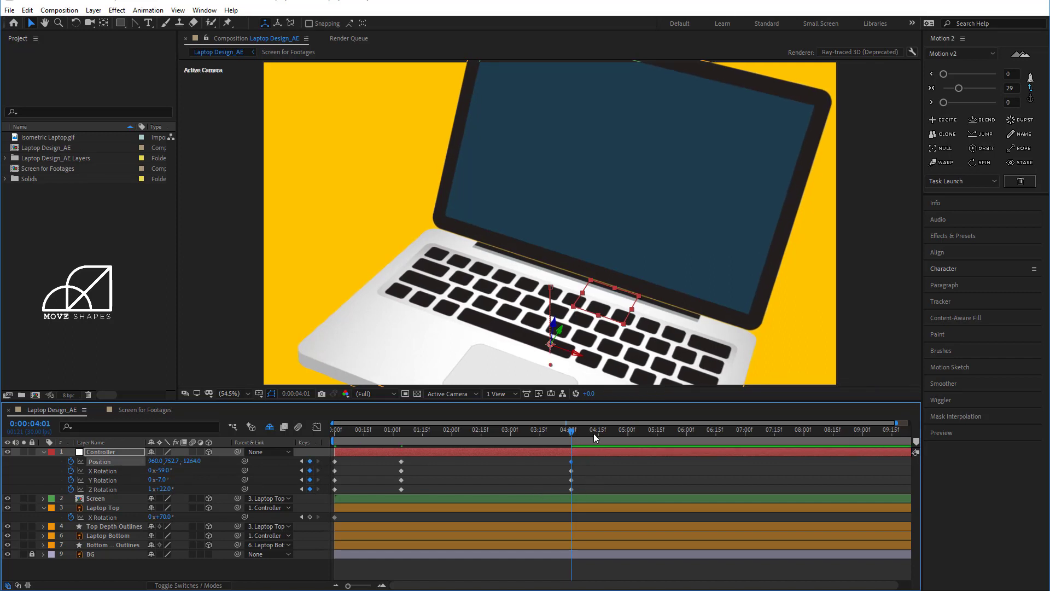
{"action": "left_click_drag", "start_coordinate": [627, 438], "coordinate": [638, 444]}
- Scrub the Controller's Z Rotation further around at 0:05:04
{"action": "left_click", "coordinate": [543, 479]}
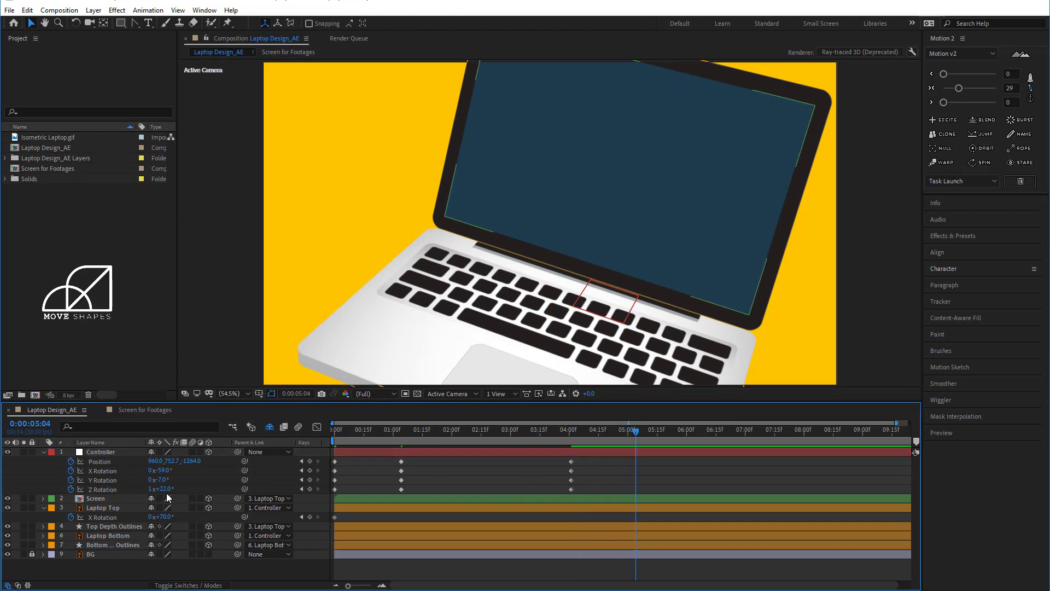
{"action": "left_click_drag", "start_coordinate": [163, 489], "coordinate": [353, 501]}
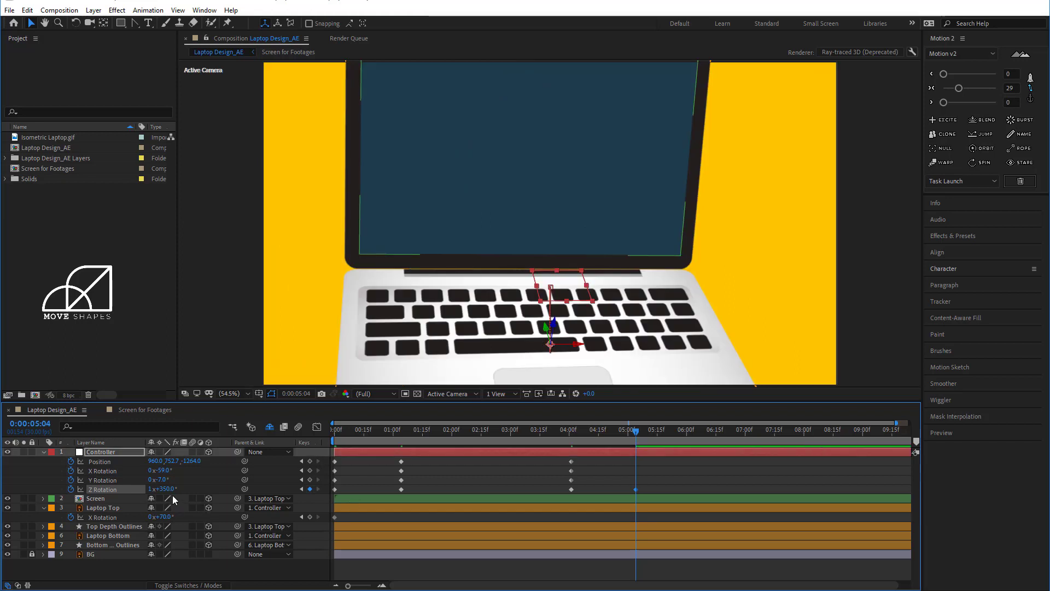
{"action": "left_click_drag", "start_coordinate": [168, 488], "coordinate": [175, 502]}
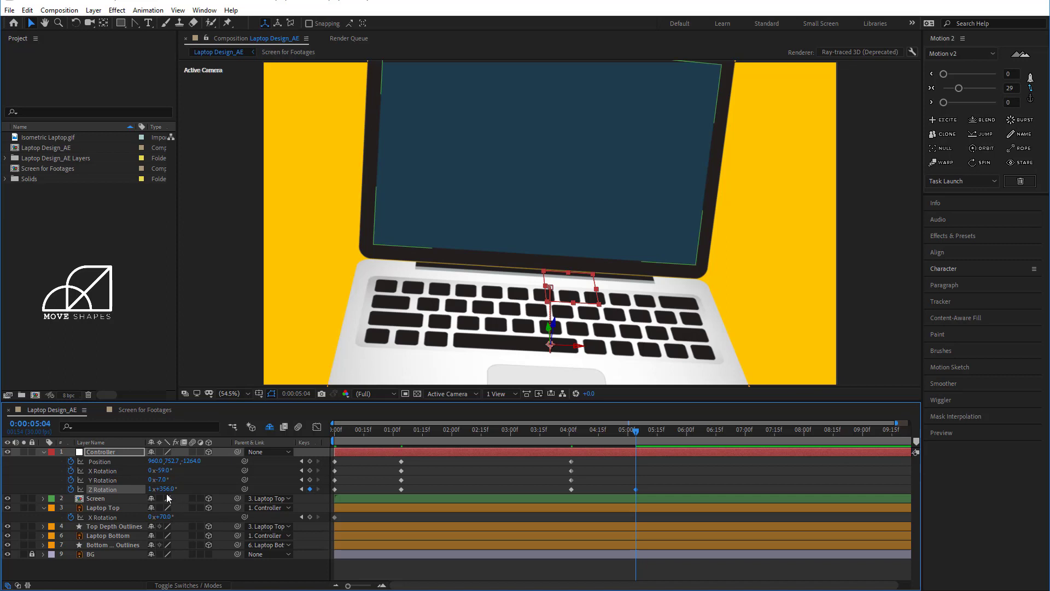
{"action": "left_click_drag", "start_coordinate": [163, 488], "coordinate": [160, 488]}
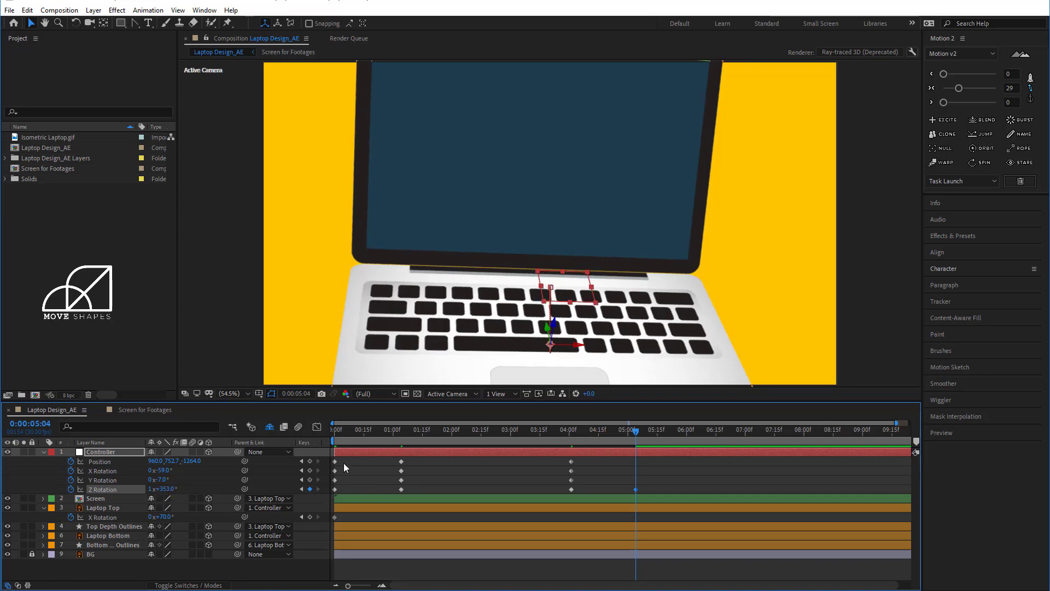
{"action": "left_click", "coordinate": [328, 460]}
- Copy the Controller's 0:00 Position and rotation keyframes and paste them at 0:05:04
{"action": "left_click", "coordinate": [335, 462]}
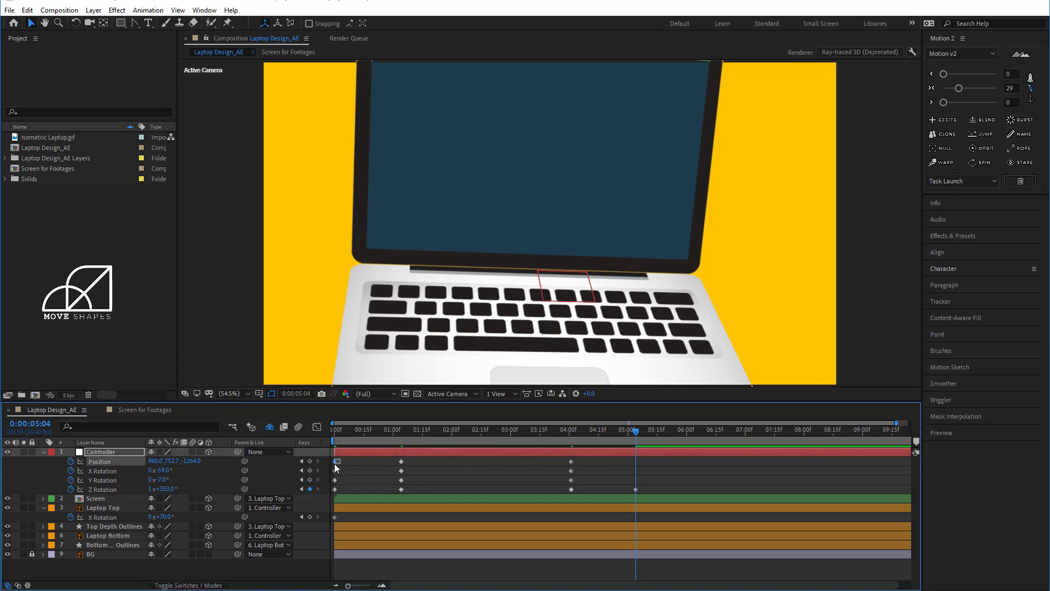
{"action": "left_click_drag", "start_coordinate": [332, 467], "coordinate": [333, 478]}
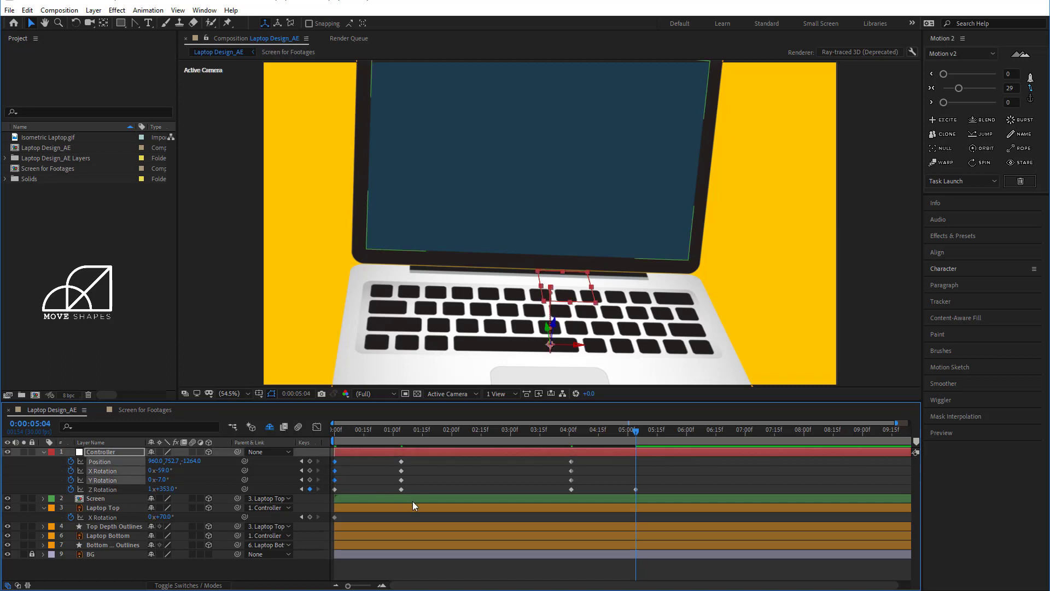
{"action": "key", "text": "ctrl+c"}
{"action": "key", "text": "ctrl+v"}
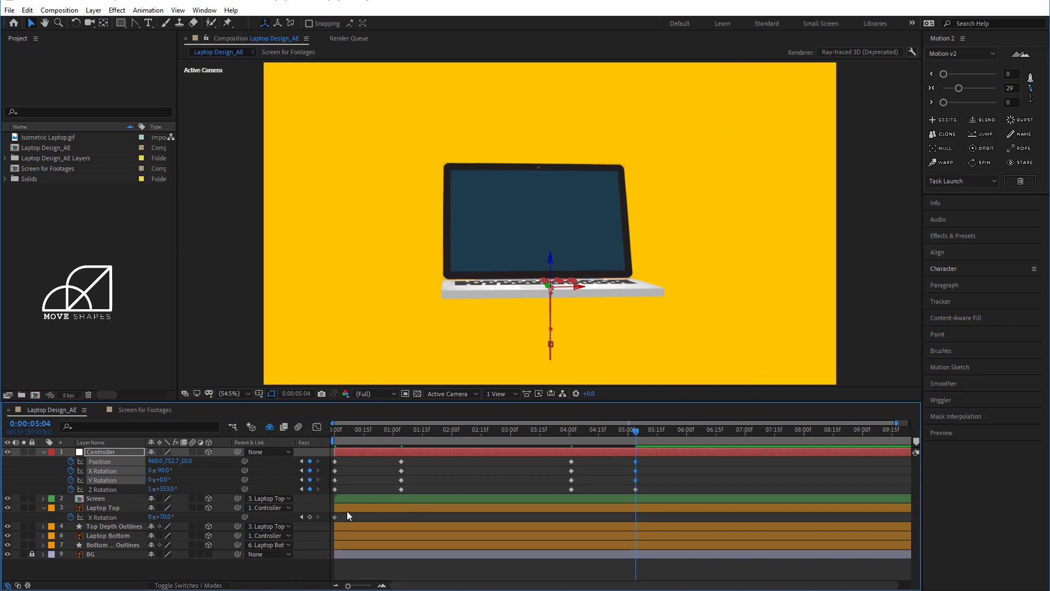
{"action": "left_click", "coordinate": [370, 476]}
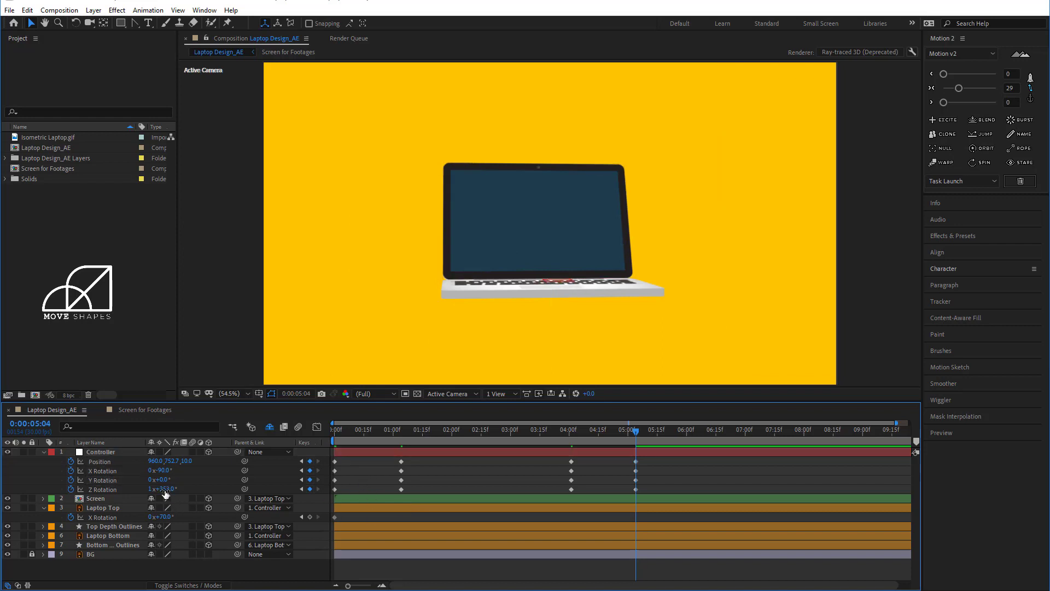
- Enter 360 for Z Rotation at 0:05:04 so it reads 2x+0.0°
{"action": "left_click_drag", "start_coordinate": [164, 489], "coordinate": [167, 489]}
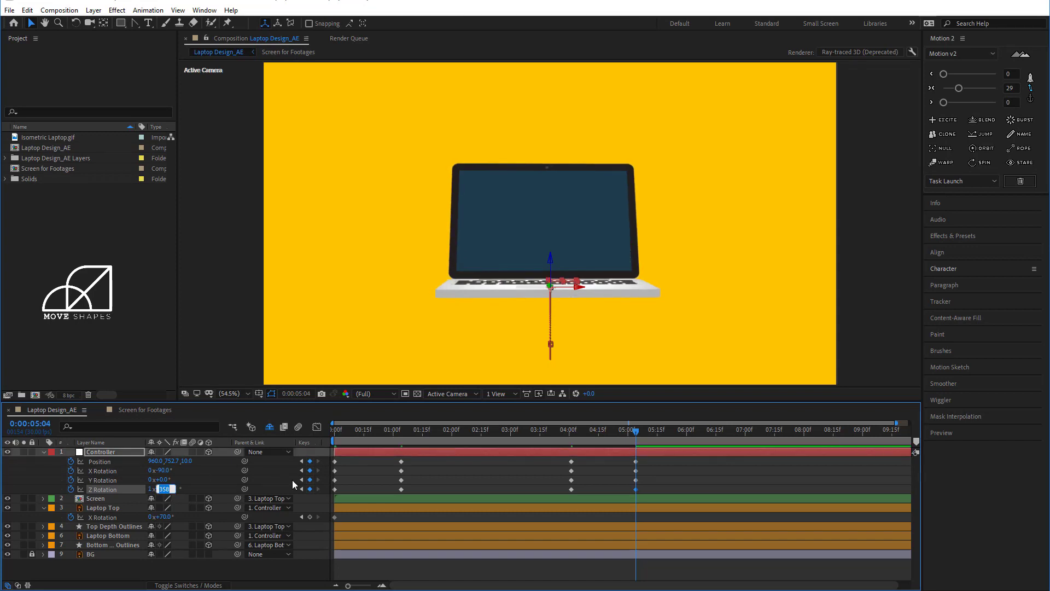
{"action": "type", "text": "360"}
{"action": "key", "text": "Return"}
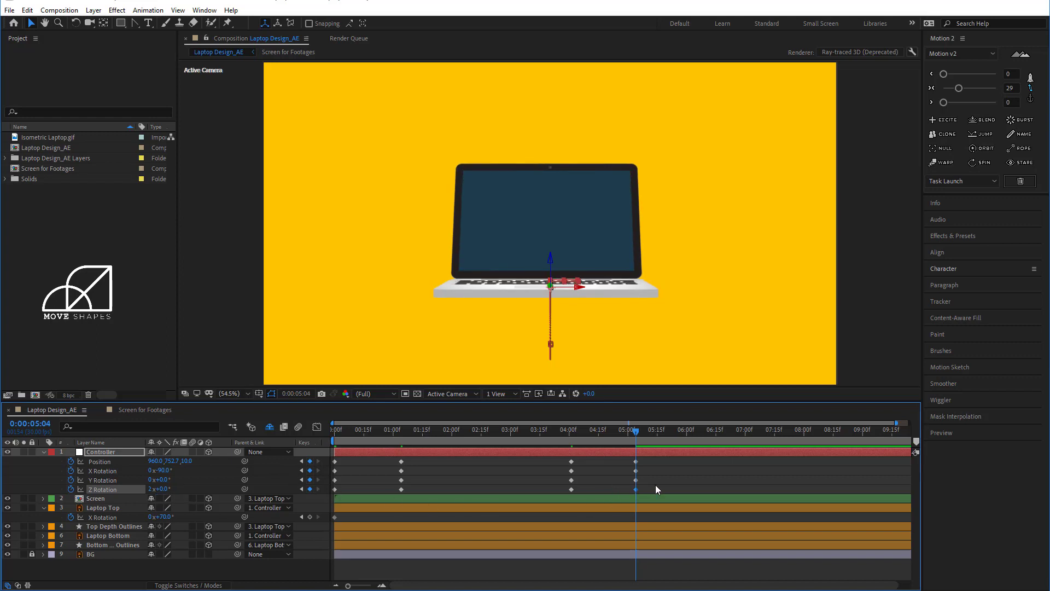
{"action": "left_click", "coordinate": [640, 462]}
{"action": "left_click_drag", "start_coordinate": [642, 458], "coordinate": [308, 501]}
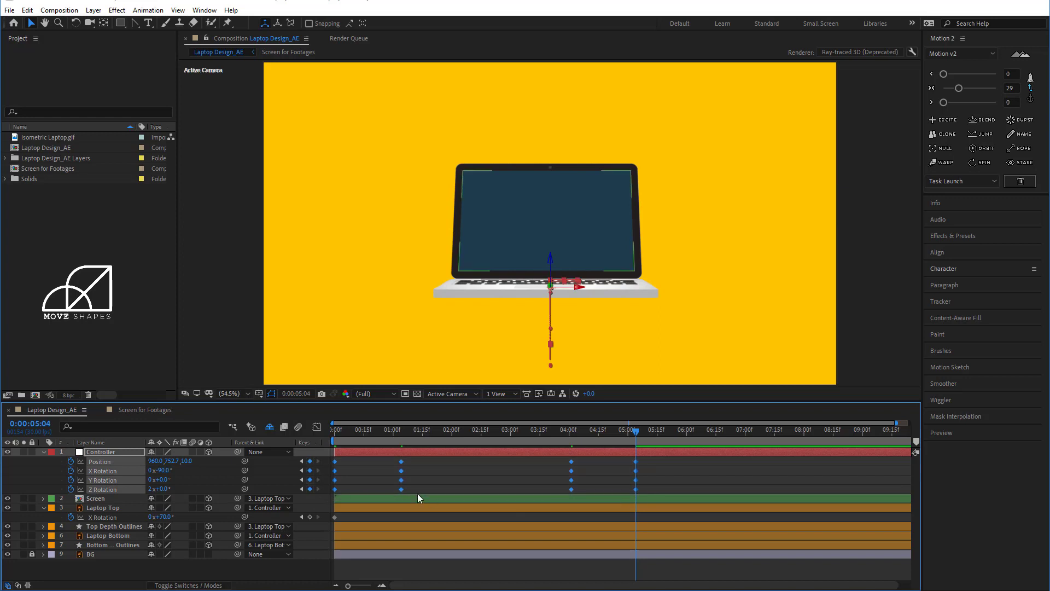
- Apply Easy Ease to all Controller keyframes and raise the influence at 4:00f in the Graph Editor
{"action": "right_click", "coordinate": [399, 490]}
{"action": "mouse_move", "coordinate": [435, 481]}
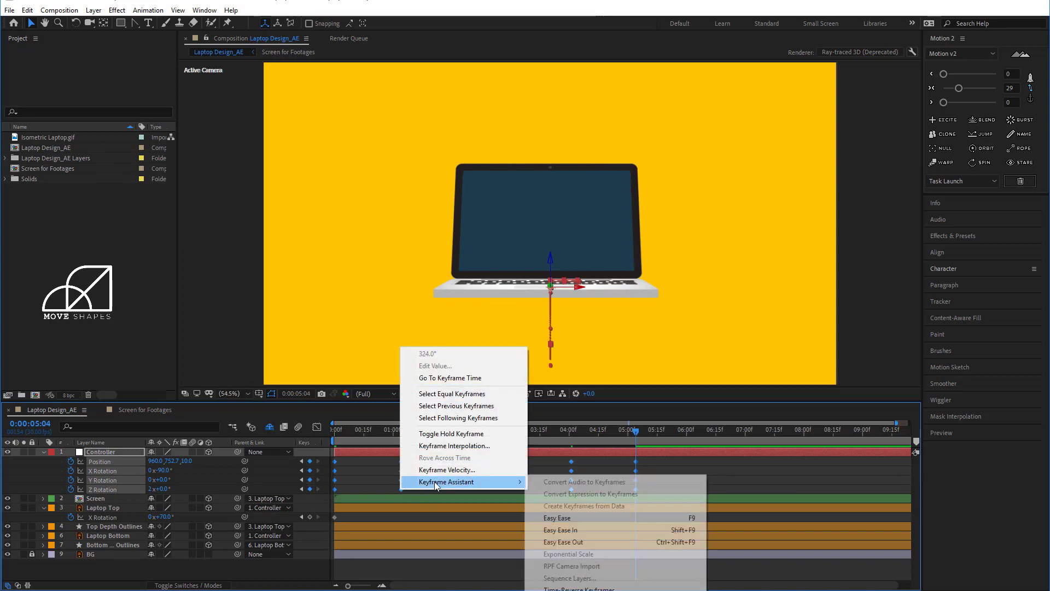
{"action": "left_click", "coordinate": [630, 518]}
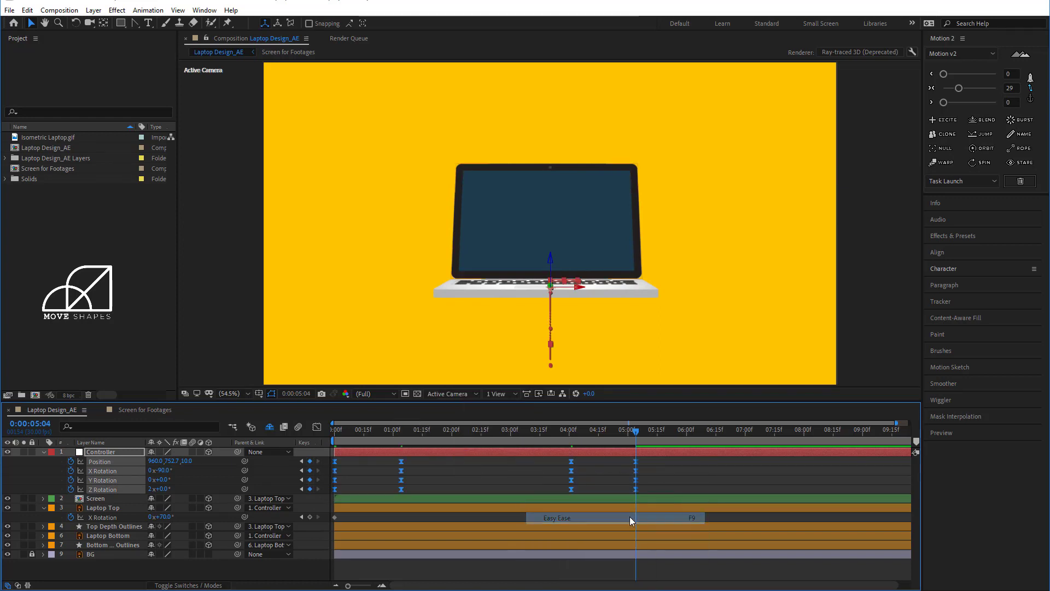
{"action": "left_click", "coordinate": [316, 427]}
{"action": "mouse_move", "coordinate": [420, 541]}
{"action": "left_mouse_down"}
{"action": "mouse_move", "coordinate": [391, 559]}
{"action": "mouse_move", "coordinate": [380, 553]}
{"action": "left_mouse_up"}
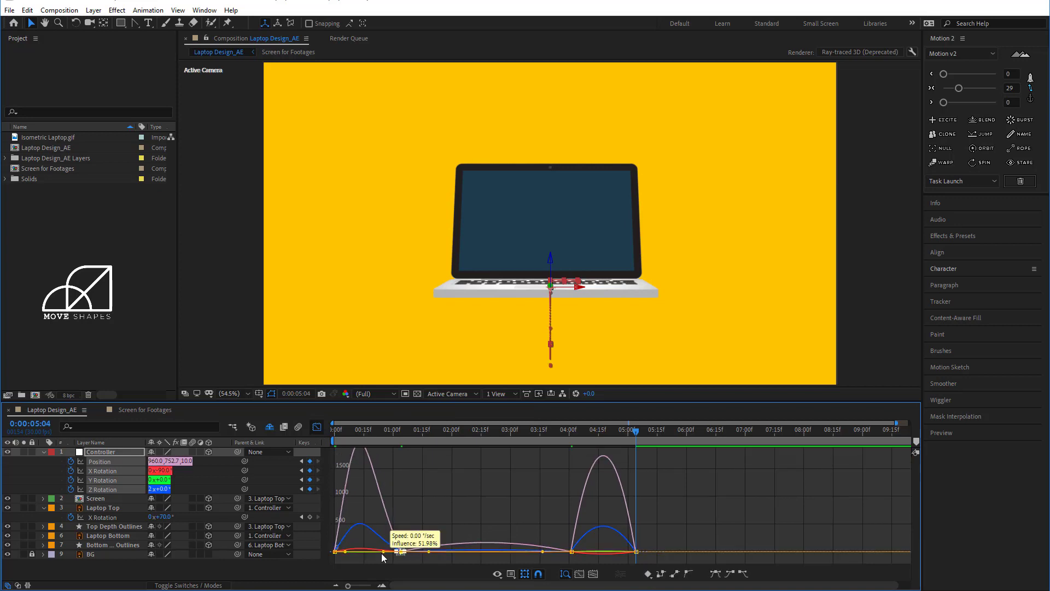
{"action": "left_click", "coordinate": [571, 552]}
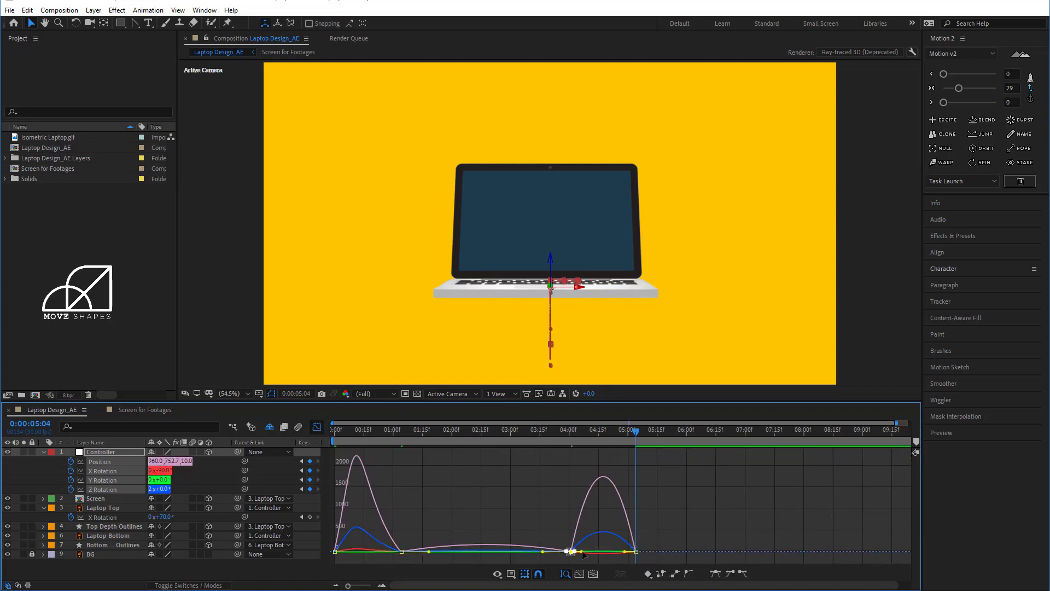
{"action": "left_click_drag", "start_coordinate": [587, 552], "coordinate": [592, 553]}
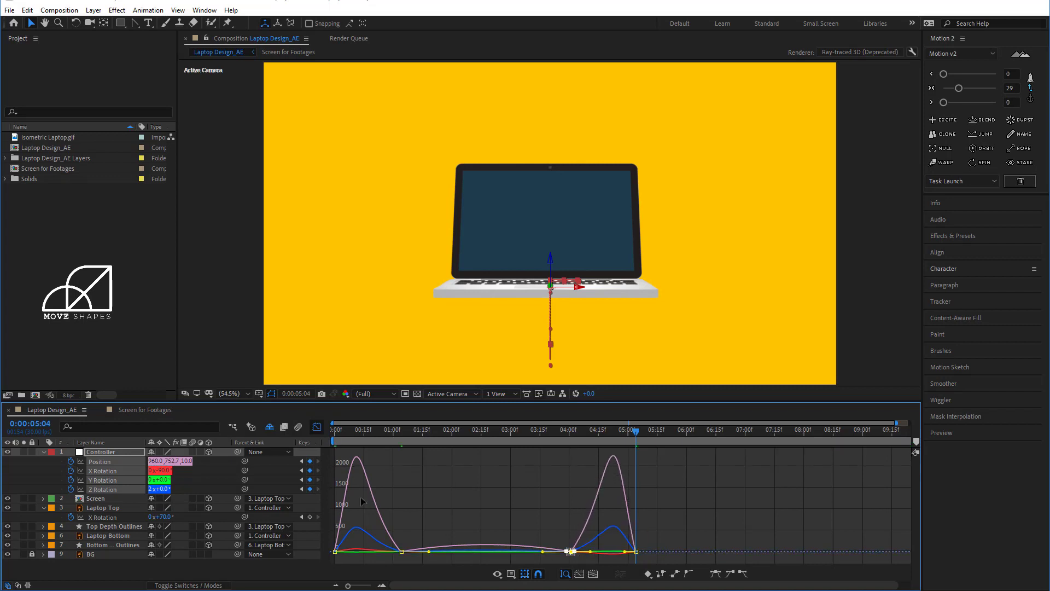
{"action": "left_click", "coordinate": [319, 427]}
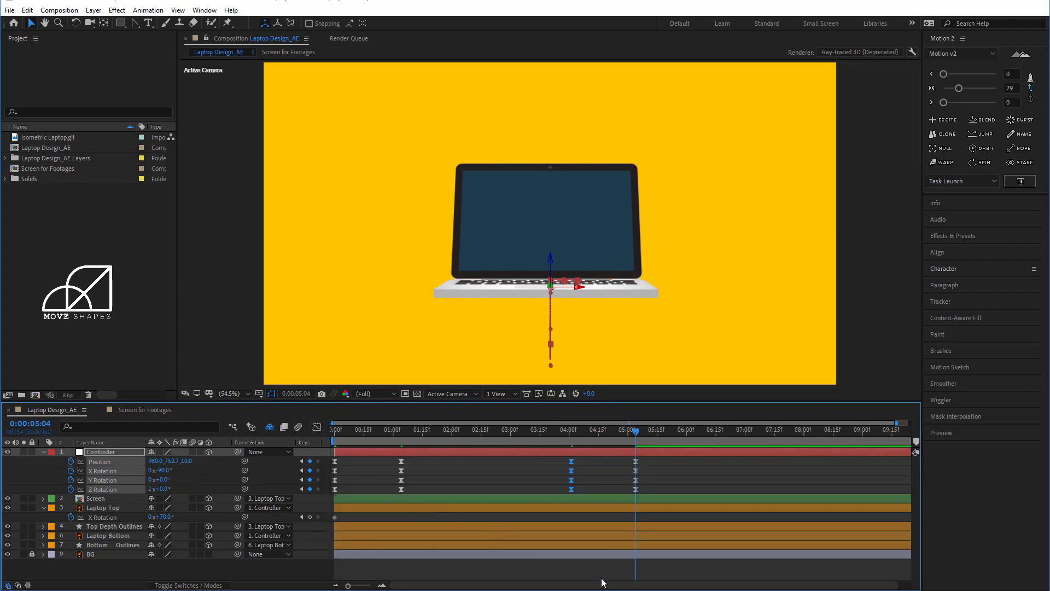
{"action": "left_click", "coordinate": [623, 575]}
- Collapse the Controller and Laptop Top properties and select the Screen layer
{"action": "left_click_drag", "start_coordinate": [688, 430], "coordinate": [681, 431]}
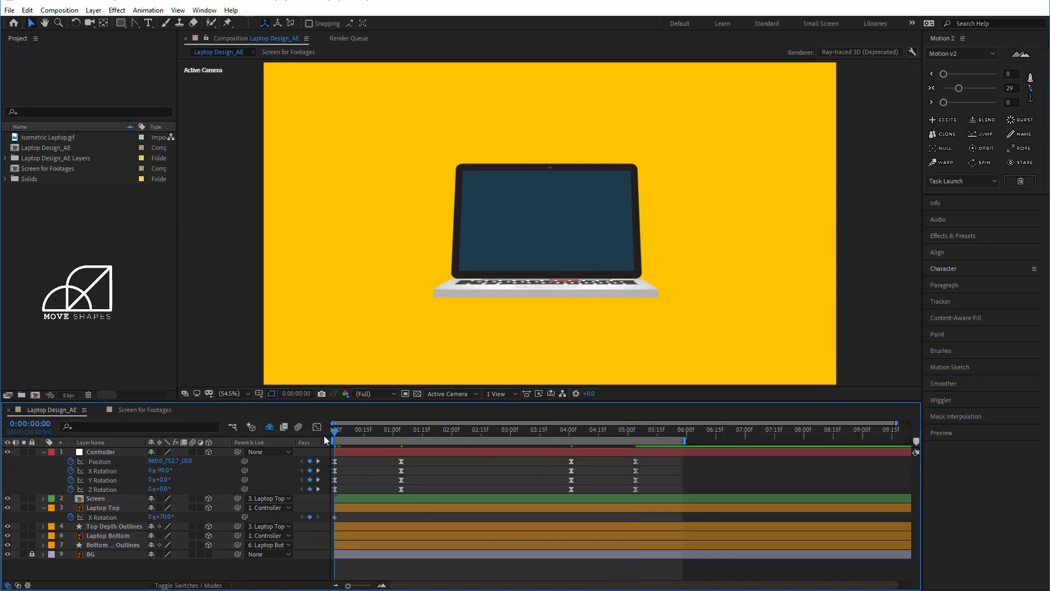
{"action": "left_click", "coordinate": [45, 451]}
{"action": "left_click", "coordinate": [42, 470]}
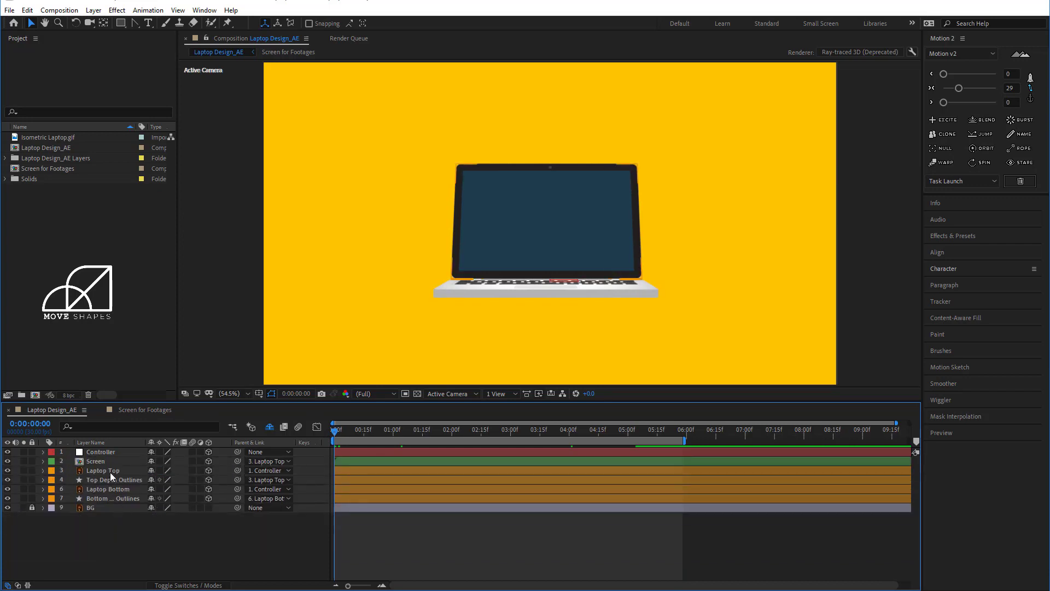
{"action": "left_click", "coordinate": [97, 461]}
- Open the Screen precomp, add Isometric Laptop.gif and centre it in the frame
{"action": "double_click", "coordinate": [99, 461]}
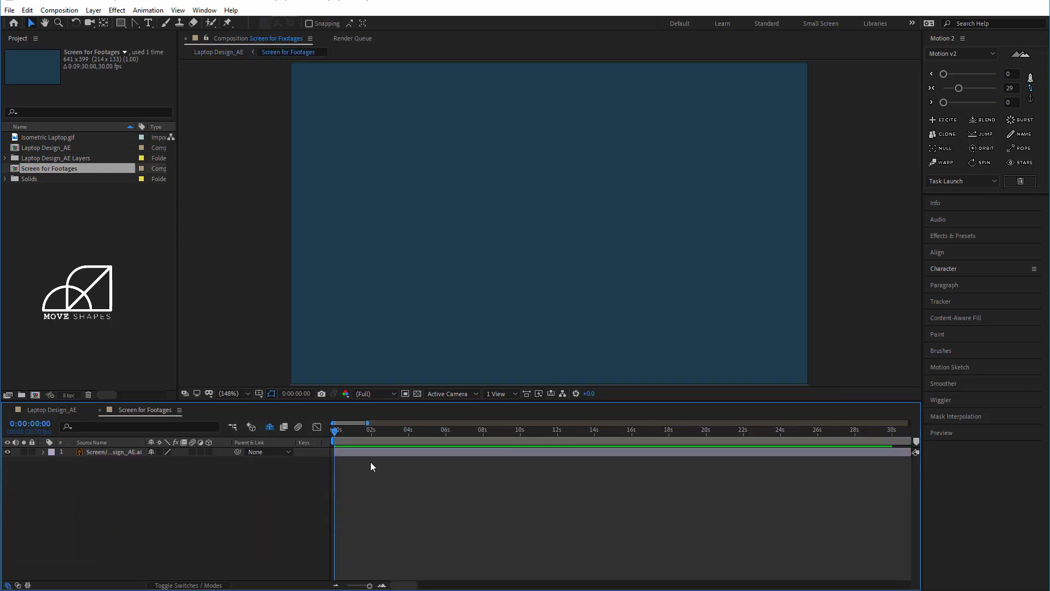
{"action": "left_click", "coordinate": [61, 138]}
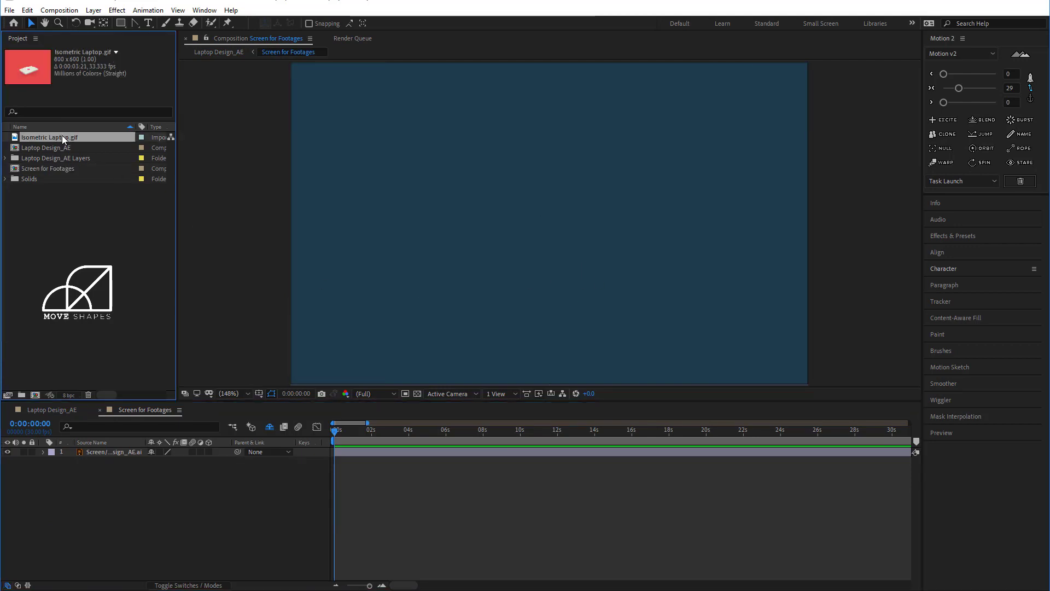
{"action": "left_click_drag", "start_coordinate": [48, 137], "coordinate": [104, 454]}
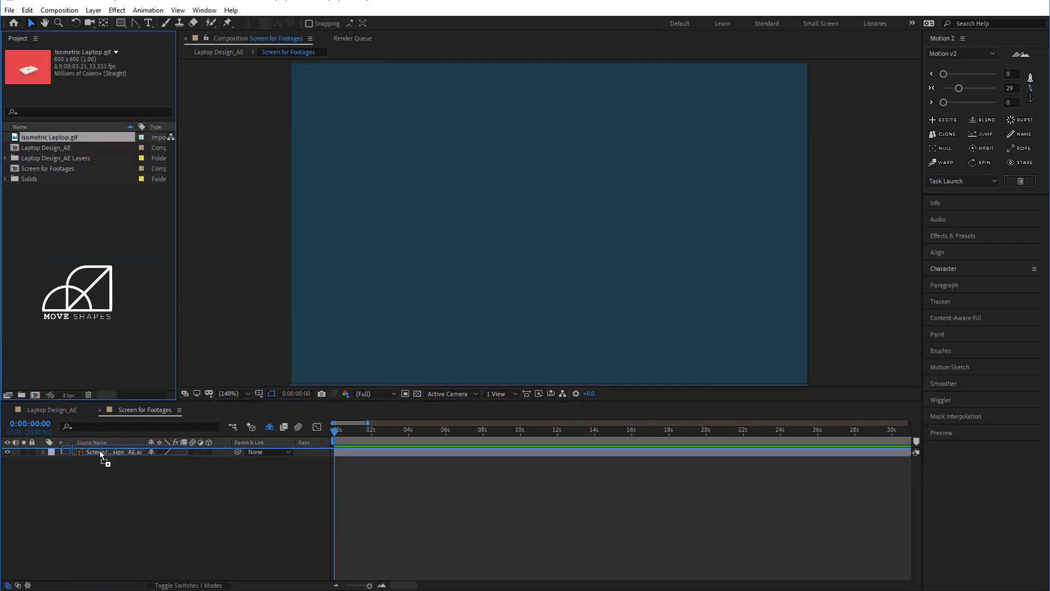
{"action": "left_click_drag", "start_coordinate": [587, 315], "coordinate": [569, 269]}
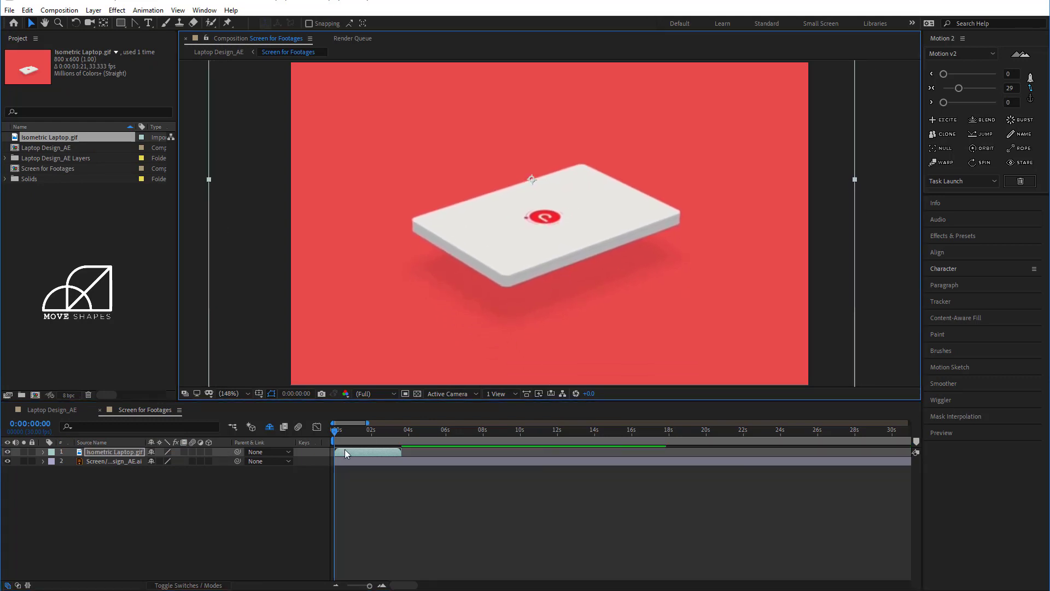
{"action": "left_click_drag", "start_coordinate": [336, 432], "coordinate": [365, 438]}
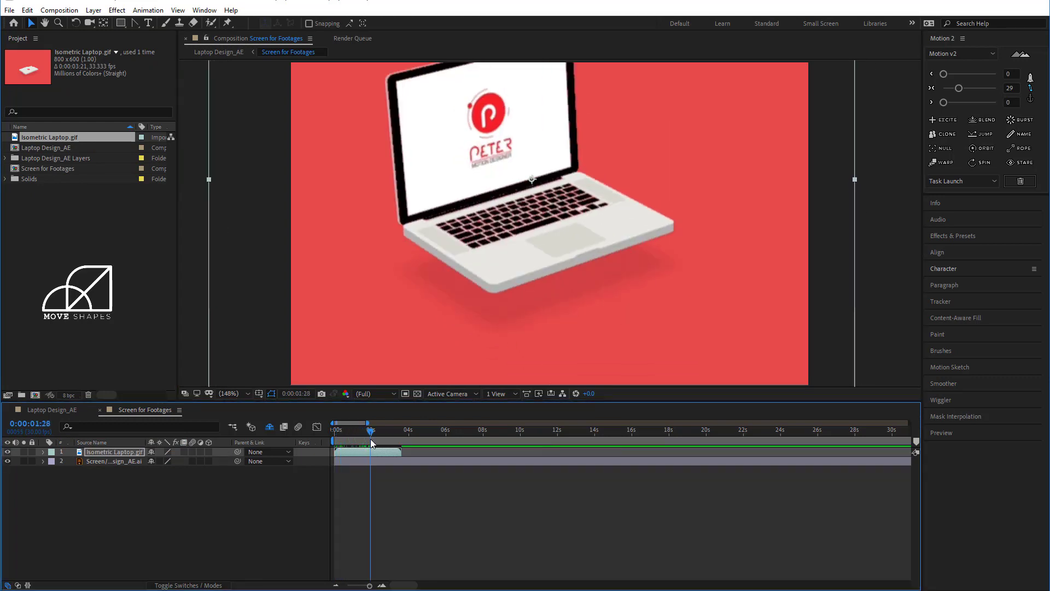
{"action": "left_click_drag", "start_coordinate": [517, 290], "coordinate": [534, 338]}
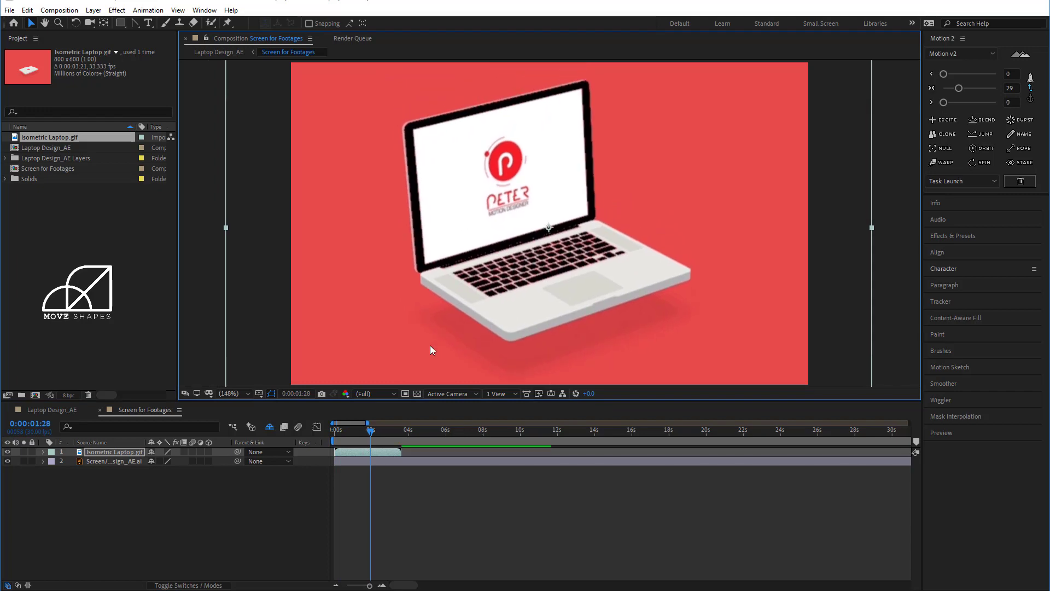
{"action": "left_click_drag", "start_coordinate": [331, 435], "coordinate": [354, 441]}
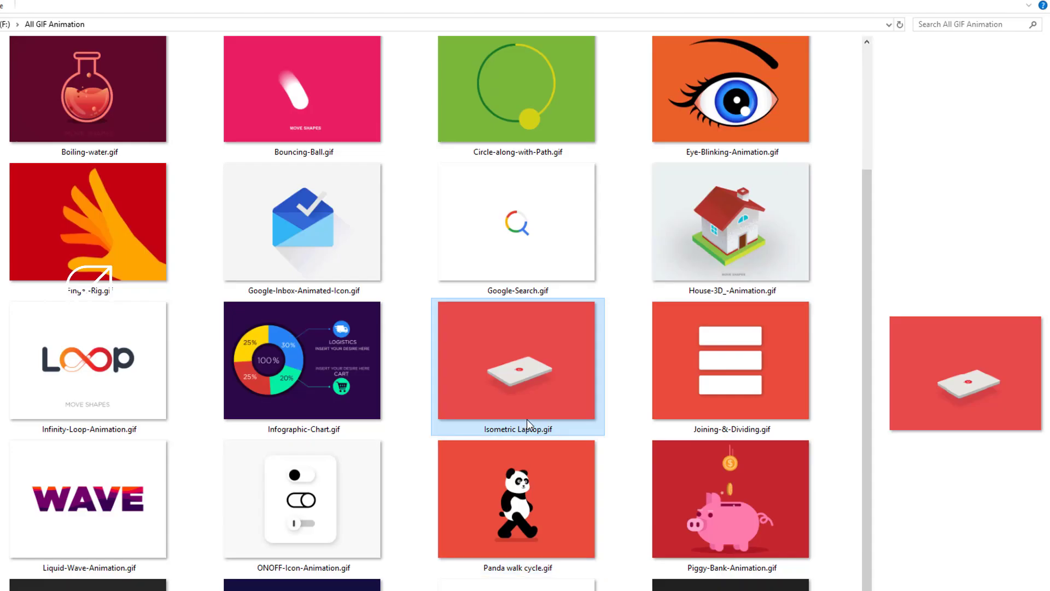
{"action": "mouse_move", "coordinate": [867, 354]}
{"action": "left_mouse_down"}
{"action": "mouse_move", "coordinate": [868, 284]}
{"action": "mouse_move", "coordinate": [864, 353]}
{"action": "left_mouse_up"}
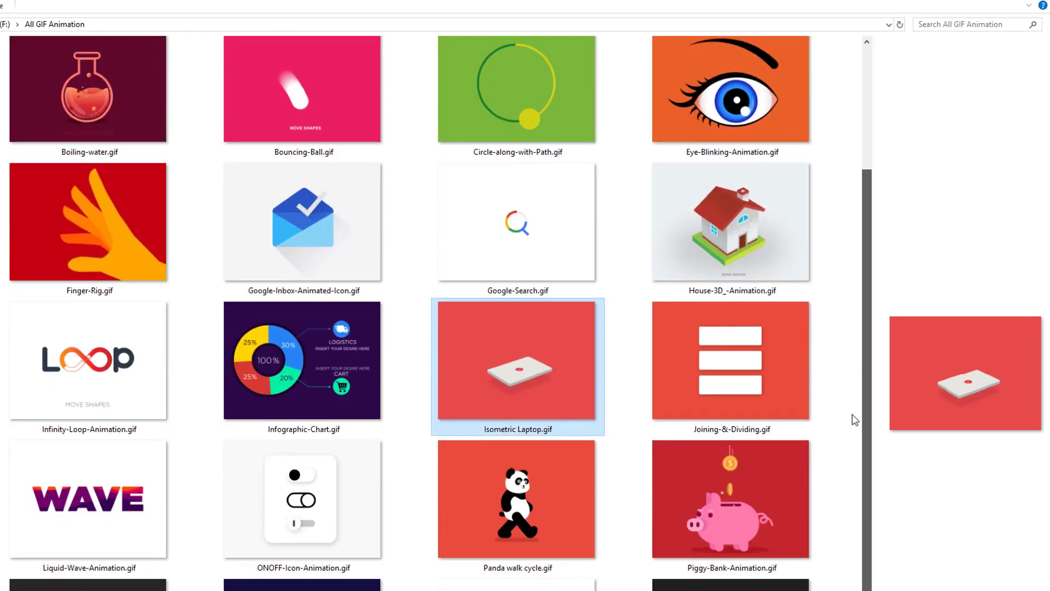
{"action": "scroll", "coordinate": [832, 269], "scroll_direction": "up", "scroll_amount": 3}
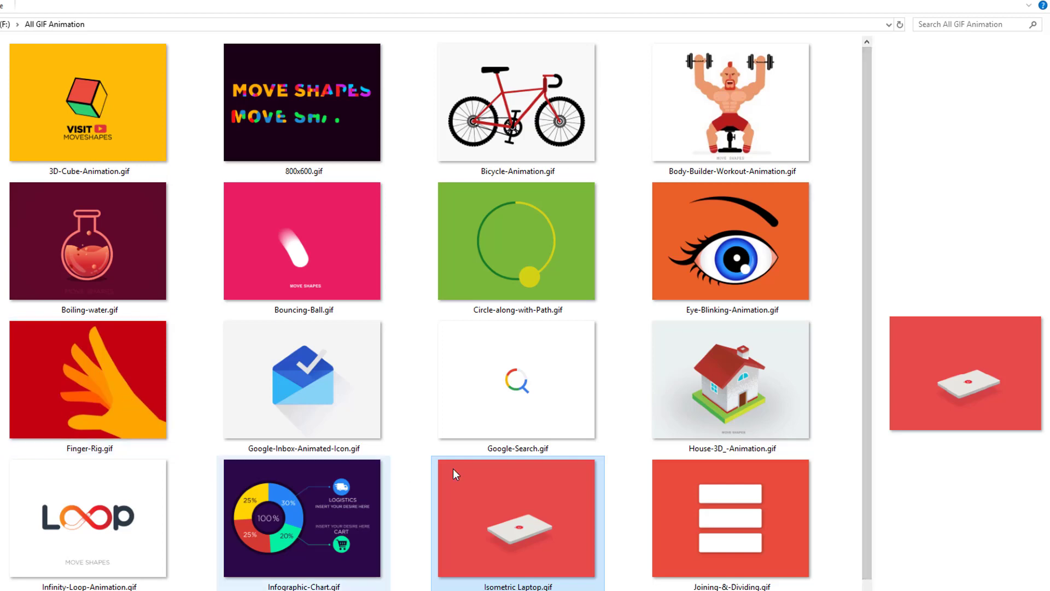
{"action": "scroll", "coordinate": [500, 470], "scroll_direction": "down", "scroll_amount": 3}
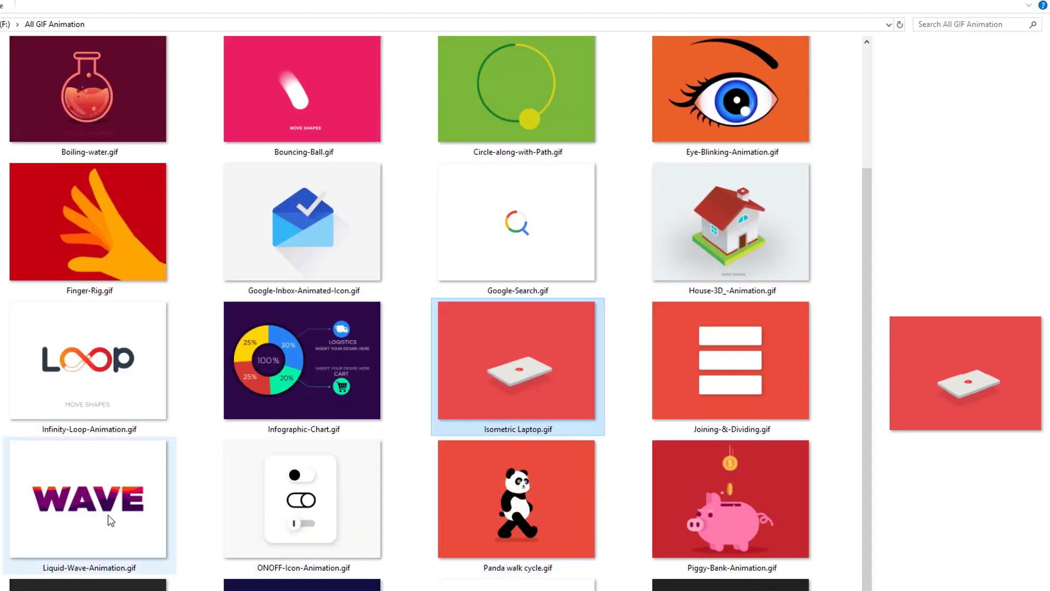
{"action": "left_click", "coordinate": [147, 543]}
{"action": "mouse_move", "coordinate": [94, 505]}
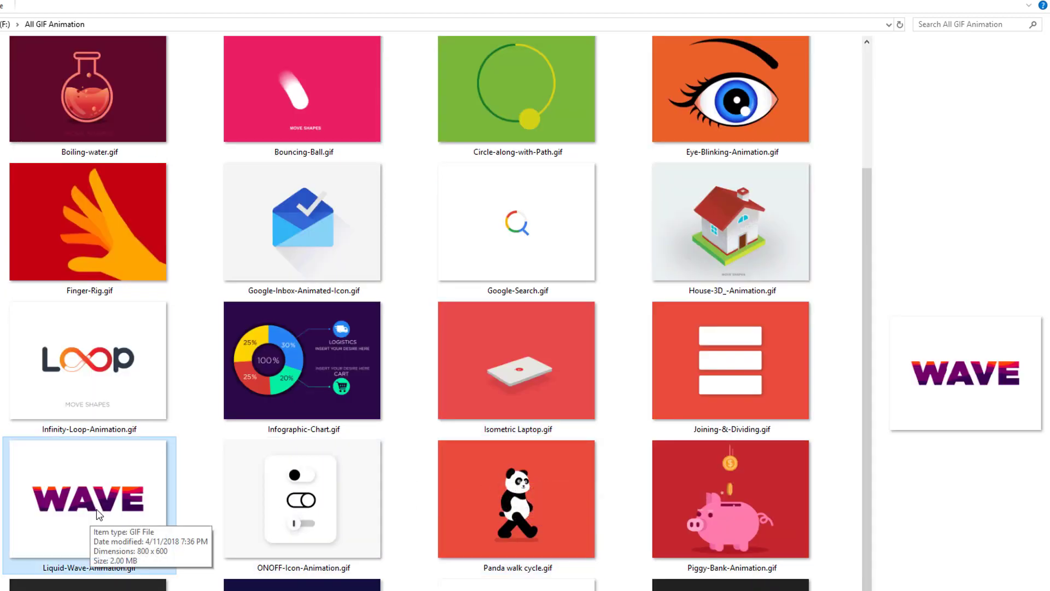
{"action": "left_click", "coordinate": [525, 380]}
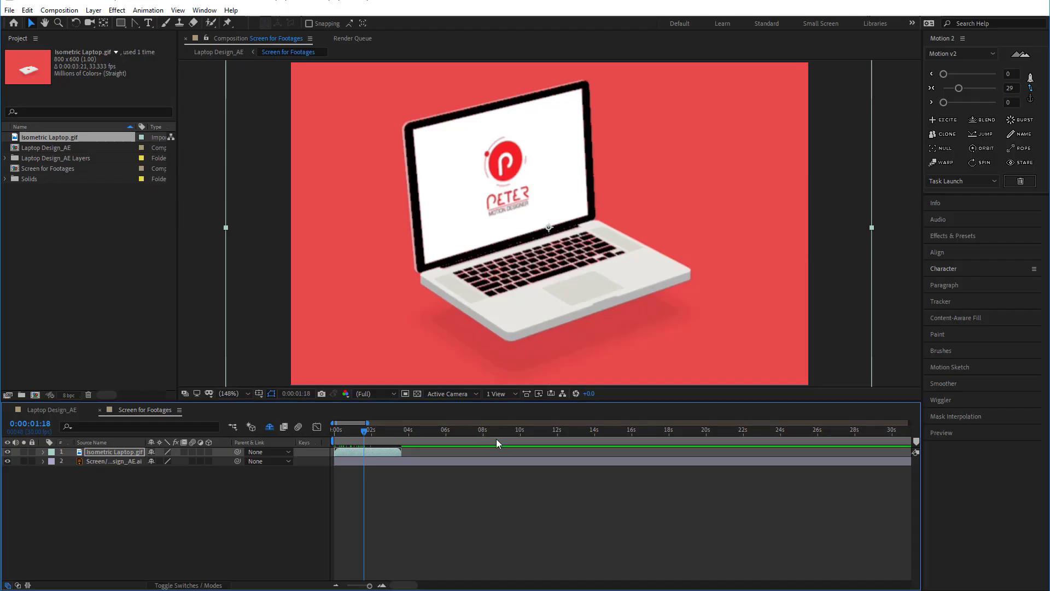
- Duplicate the Isometric Laptop.gif layer at 0:00:02:15, then preview Laptop Design_AE
{"action": "left_click", "coordinate": [402, 513]}
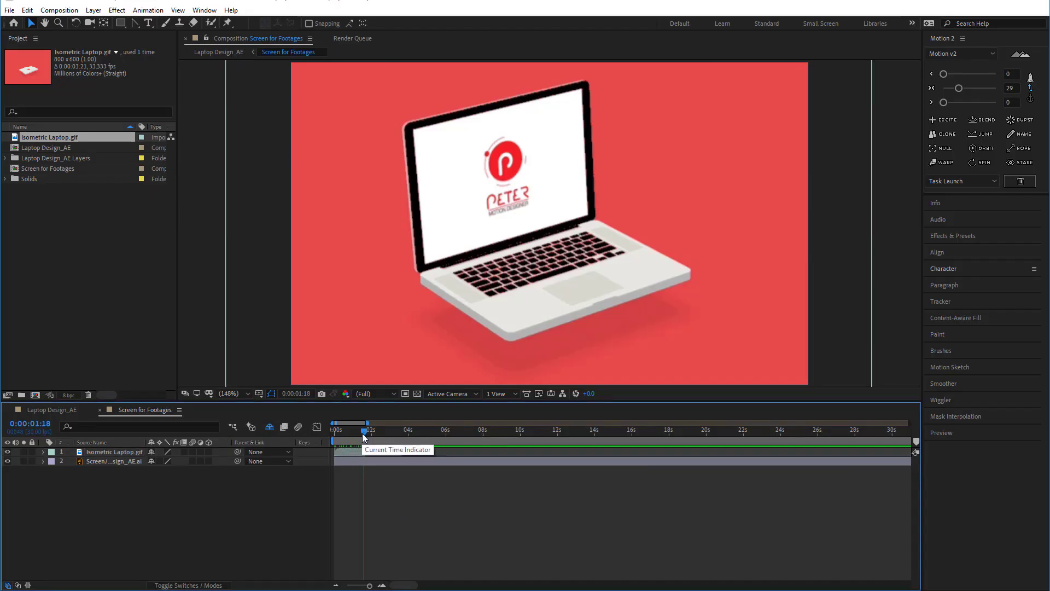
{"action": "left_click", "coordinate": [349, 434]}
{"action": "mouse_move", "coordinate": [350, 438]}
{"action": "left_mouse_down"}
{"action": "mouse_move", "coordinate": [430, 454]}
{"action": "mouse_move", "coordinate": [549, 455]}
{"action": "left_mouse_up"}
{"action": "left_click", "coordinate": [383, 454]}
{"action": "key", "text": "ctrl+d"}
{"action": "key", "text": "ctrl+d"}
{"action": "key", "text": "ctrl+d"}
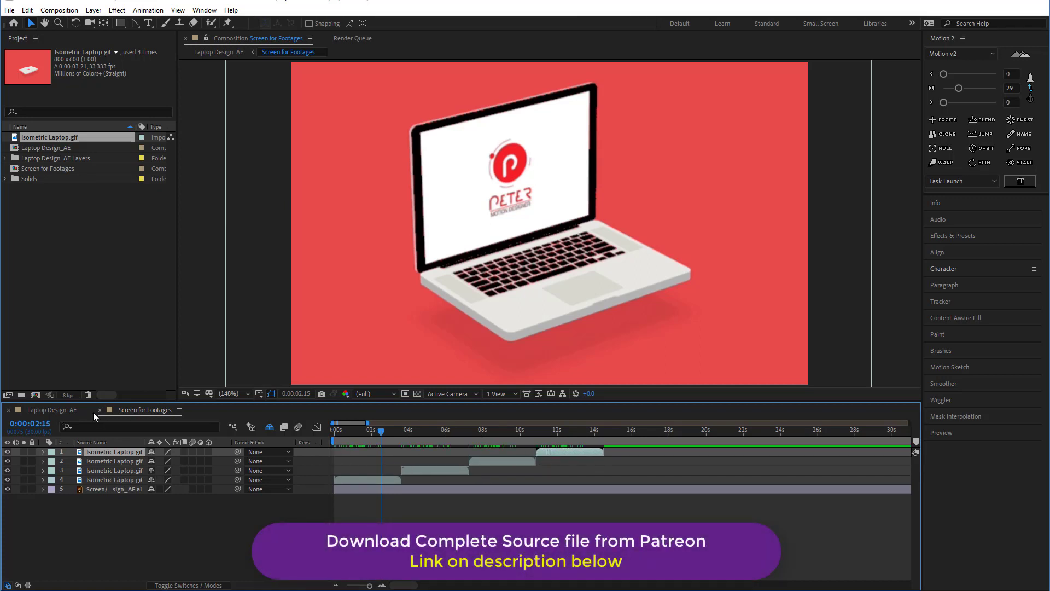
{"action": "left_click", "coordinate": [52, 409]}
{"action": "key", "text": "space"}
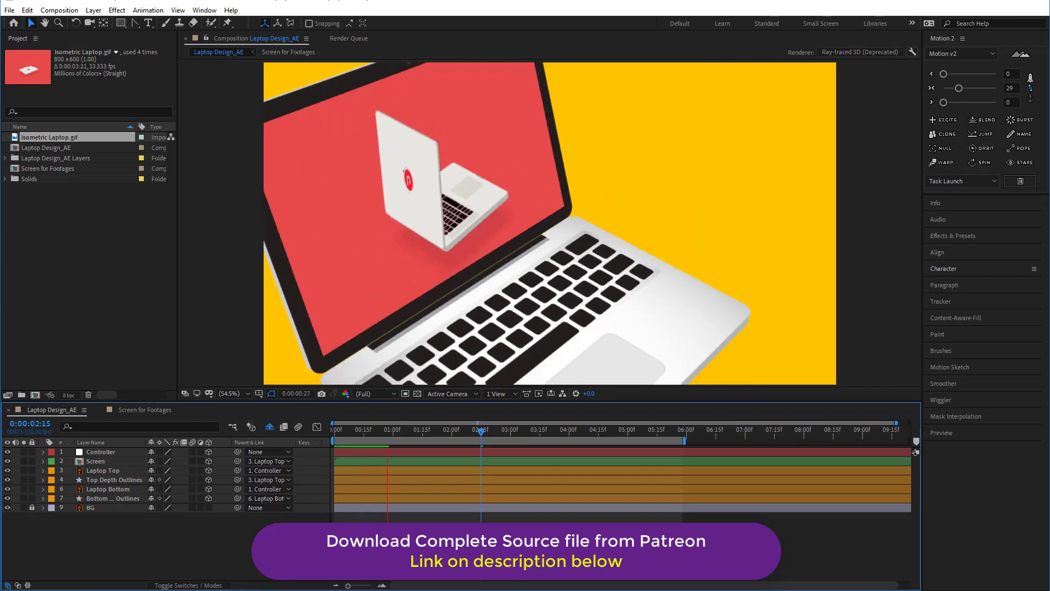